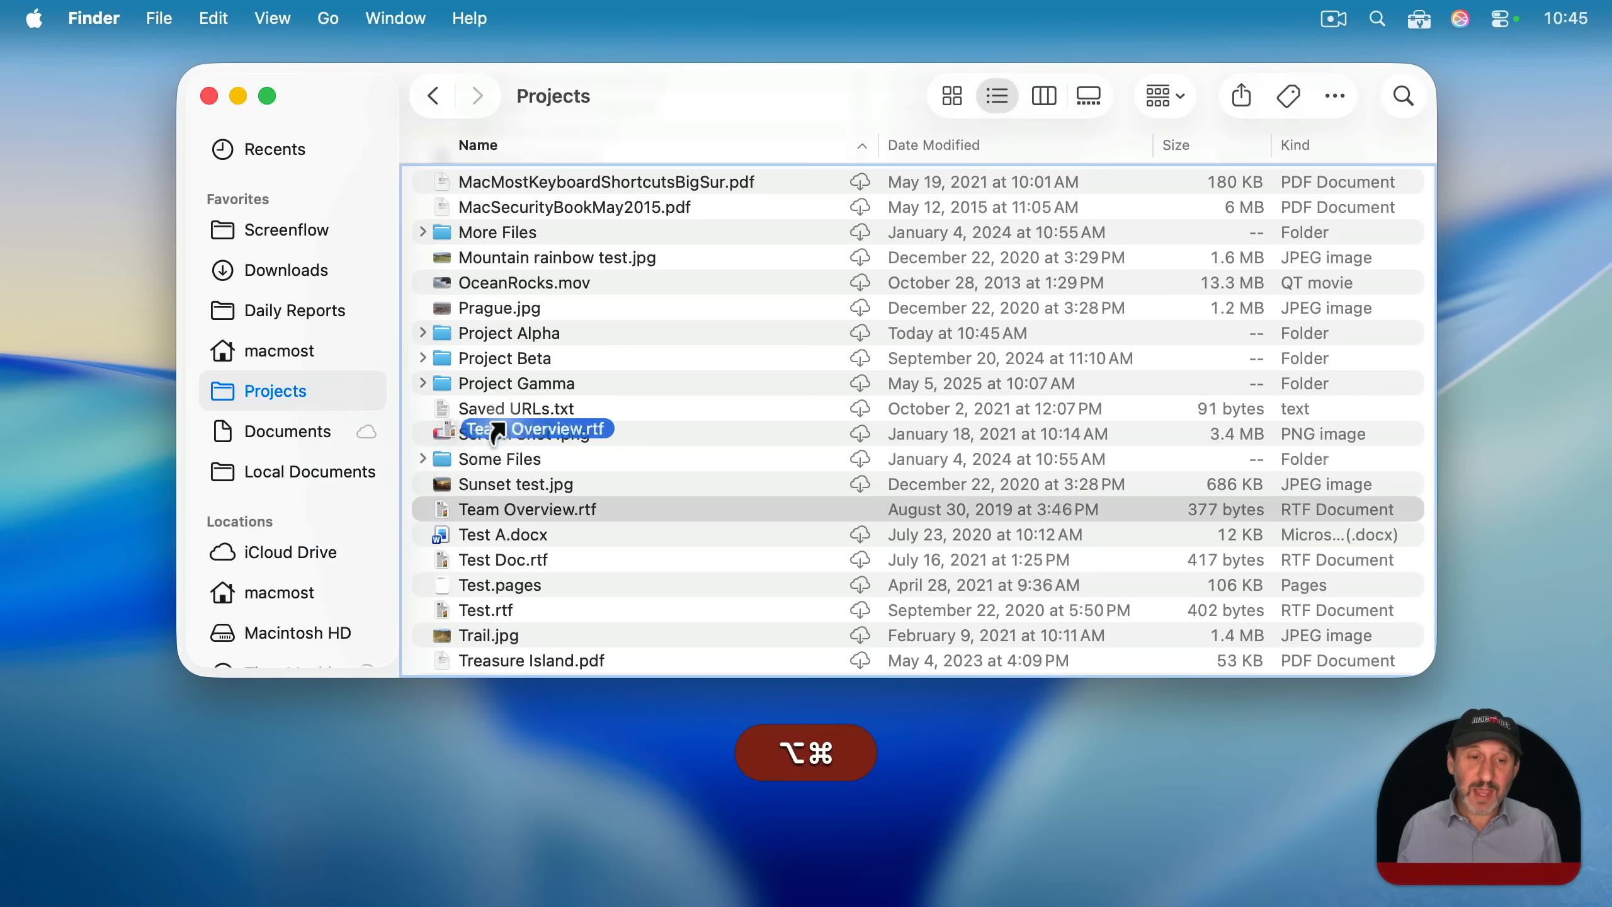
Create aliases of Team Overview.rtf in the Project Beta and Project Gamma folders.
left_click_drag(492, 508, 482, 360)
left_click_drag(486, 509, 487, 376)
Check the Team Overview.rtf alias inside the Project Alpha folder and inside the Project Beta folder.
double_click(499, 332)
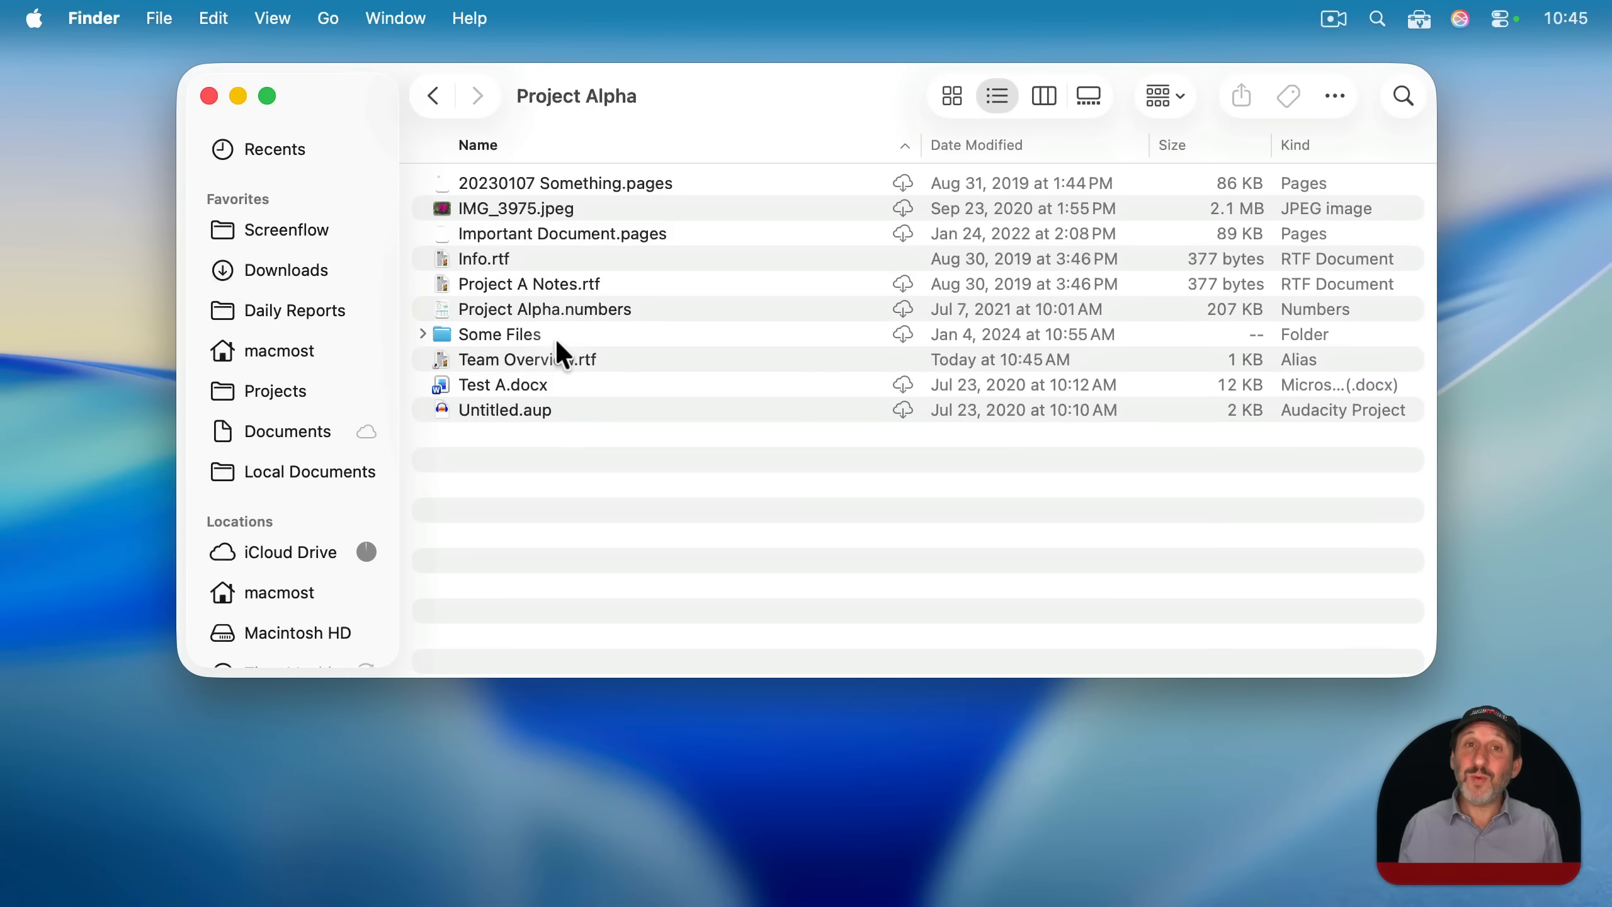
left_click(481, 359)
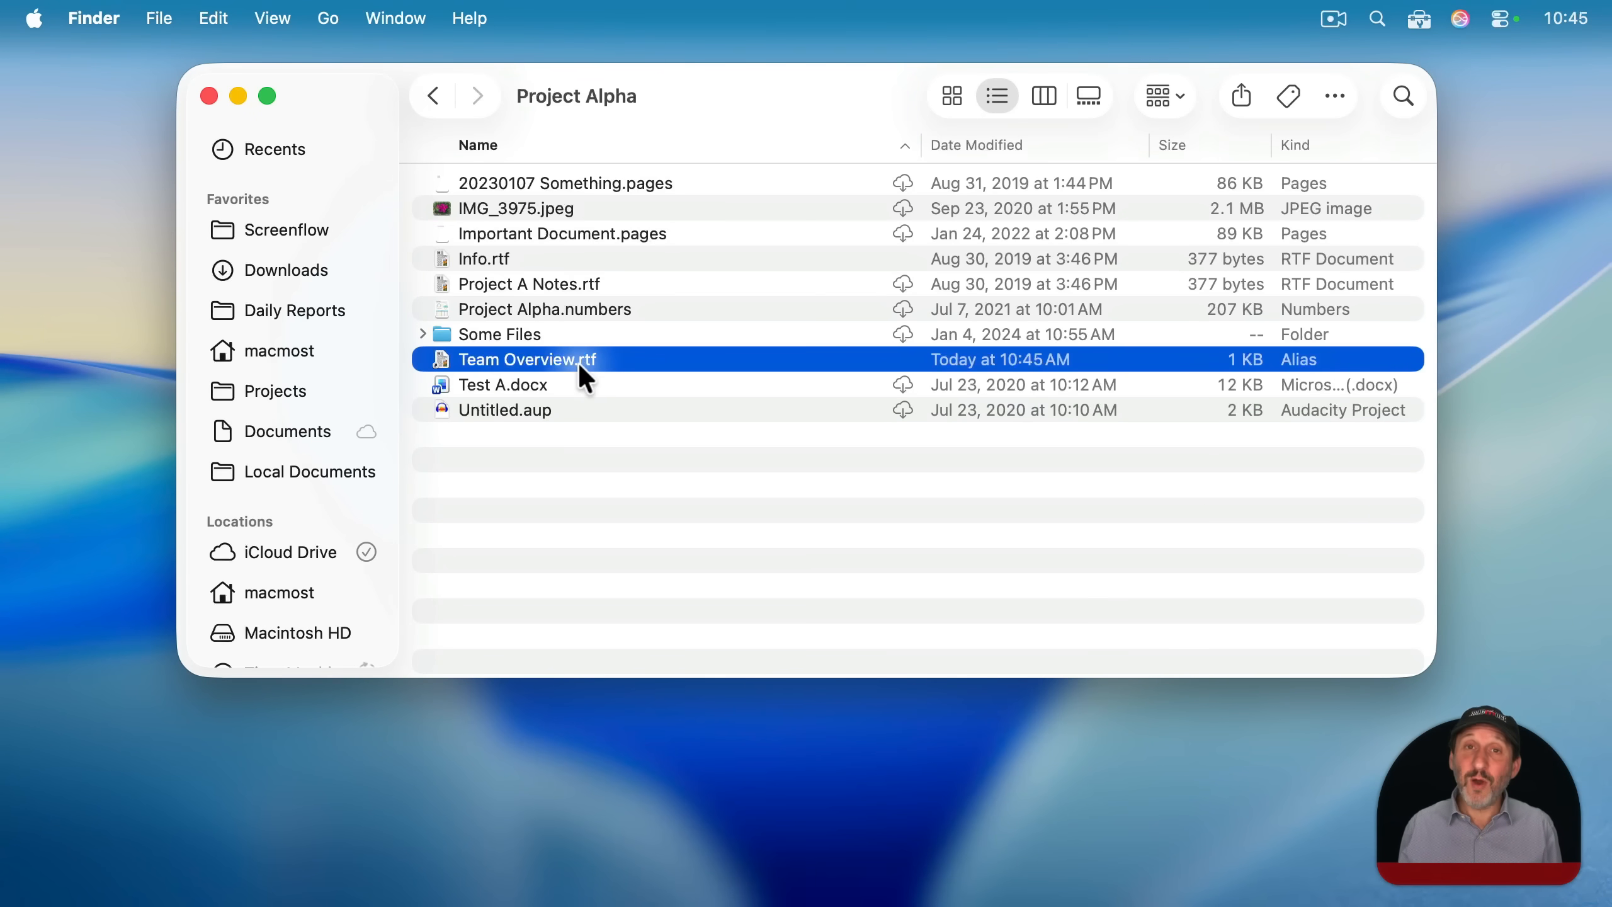
key("super+bracketleft")
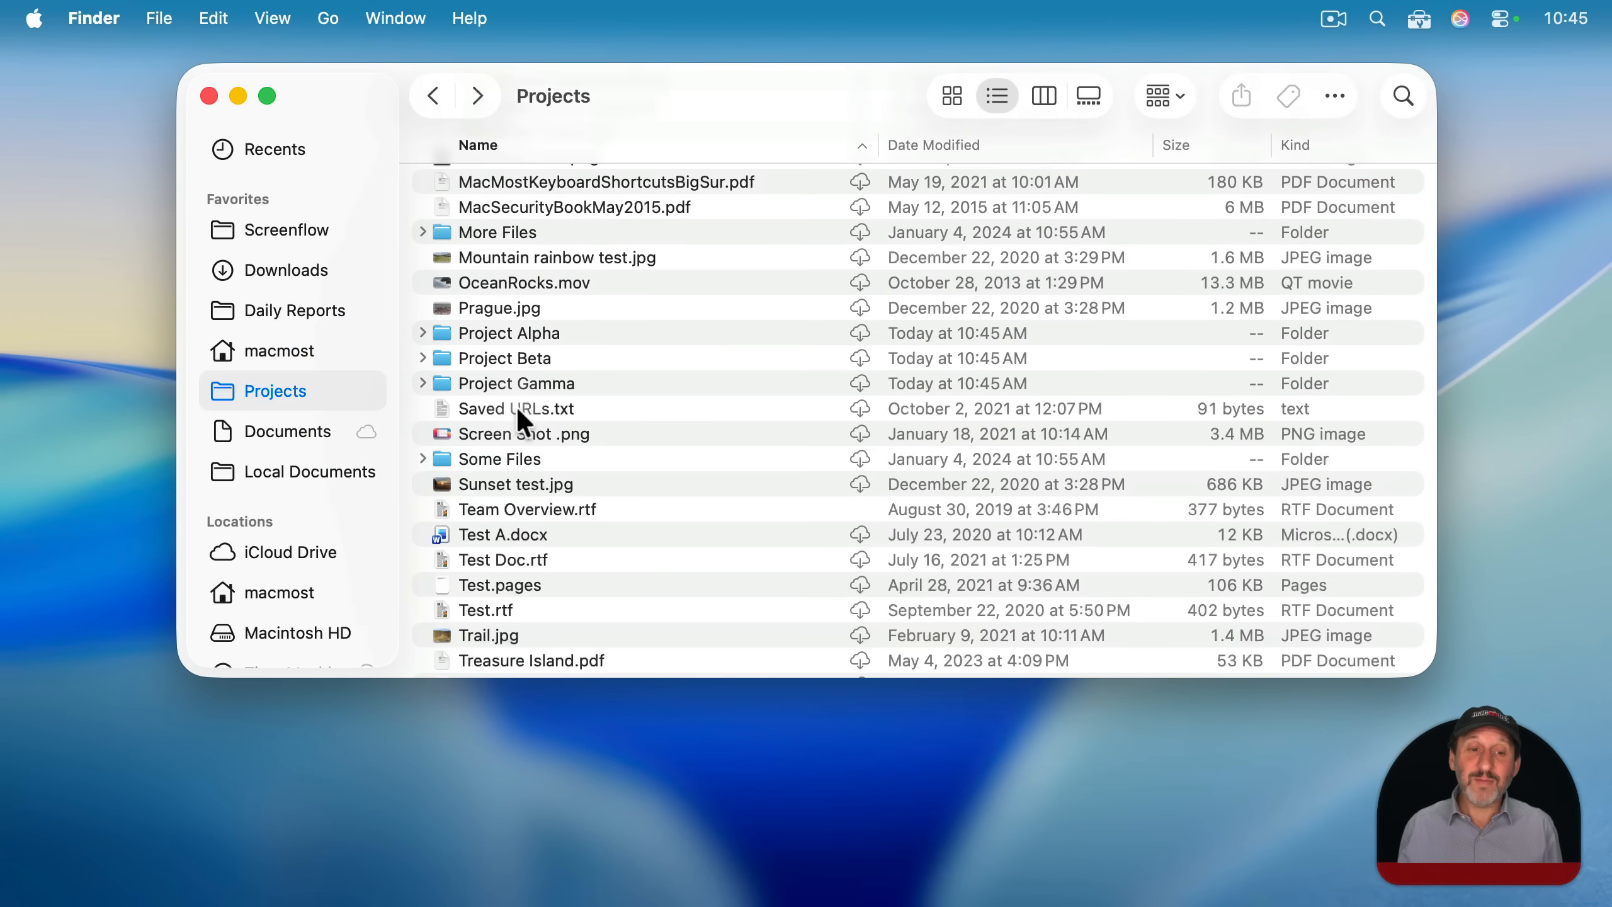
double_click(505, 357)
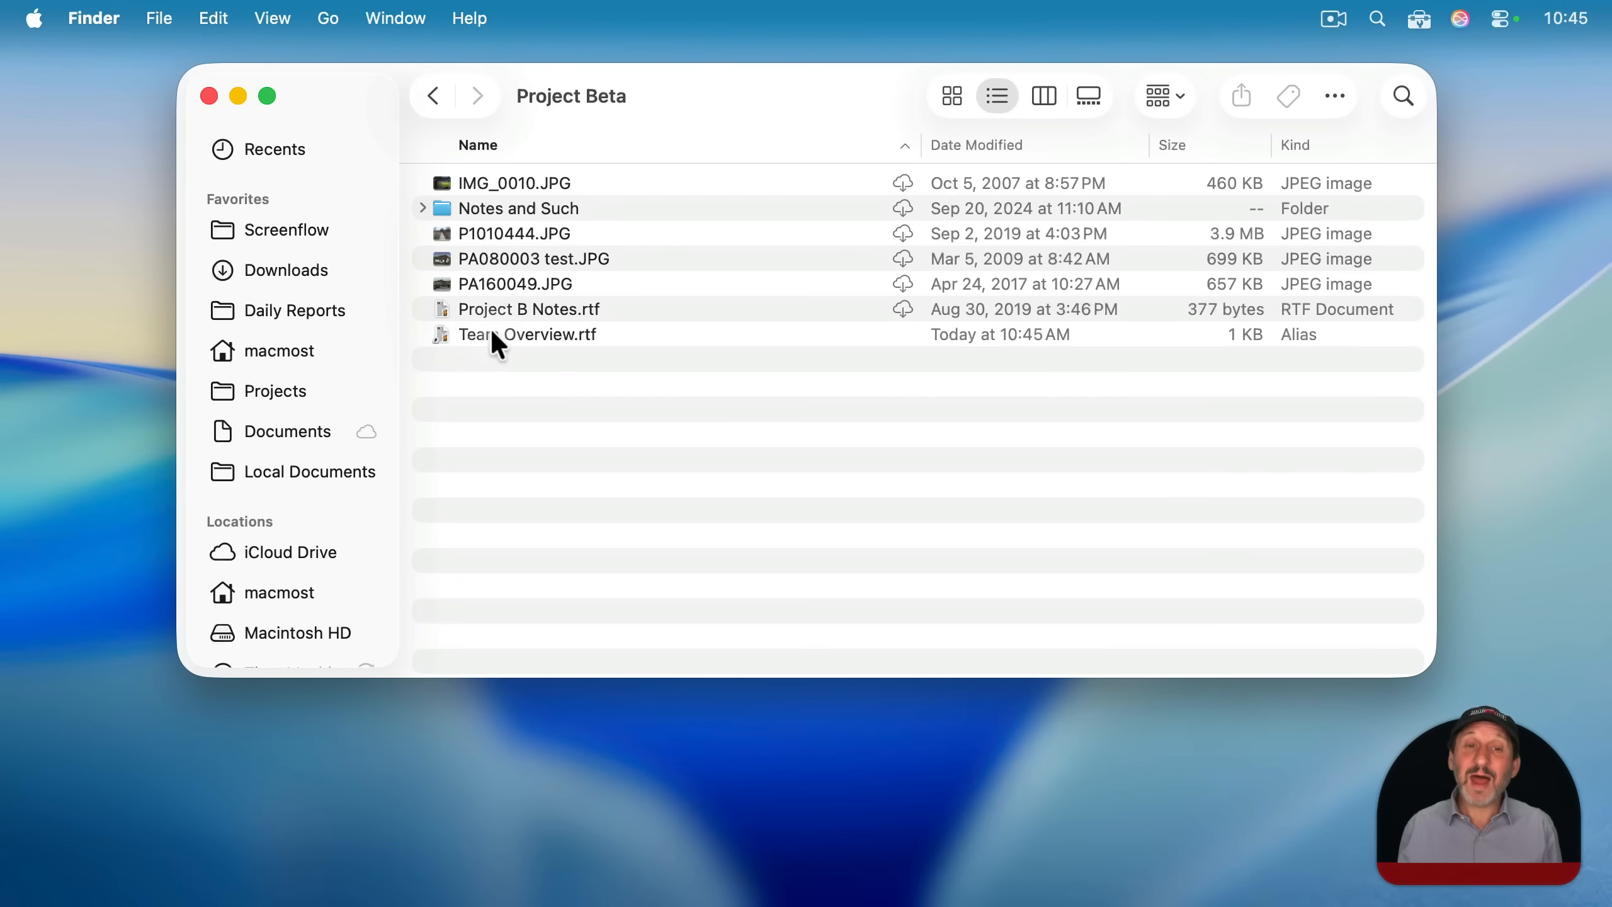
left_click(474, 334)
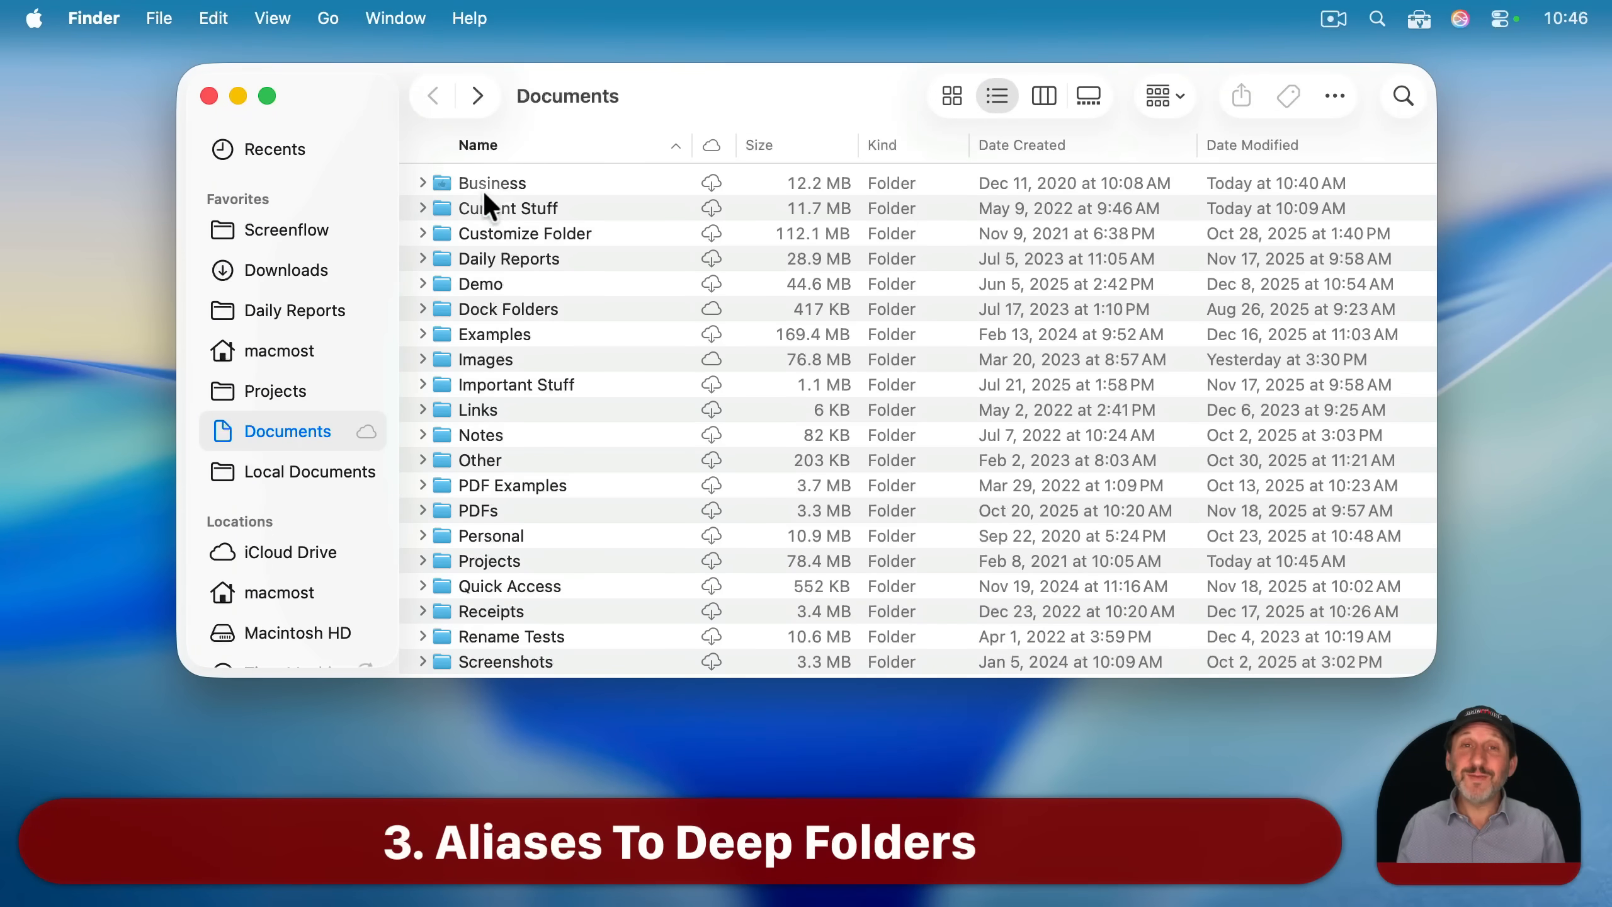
Make an alias of the 2026 folder located in the Files folder inside Business.
left_click(421, 181)
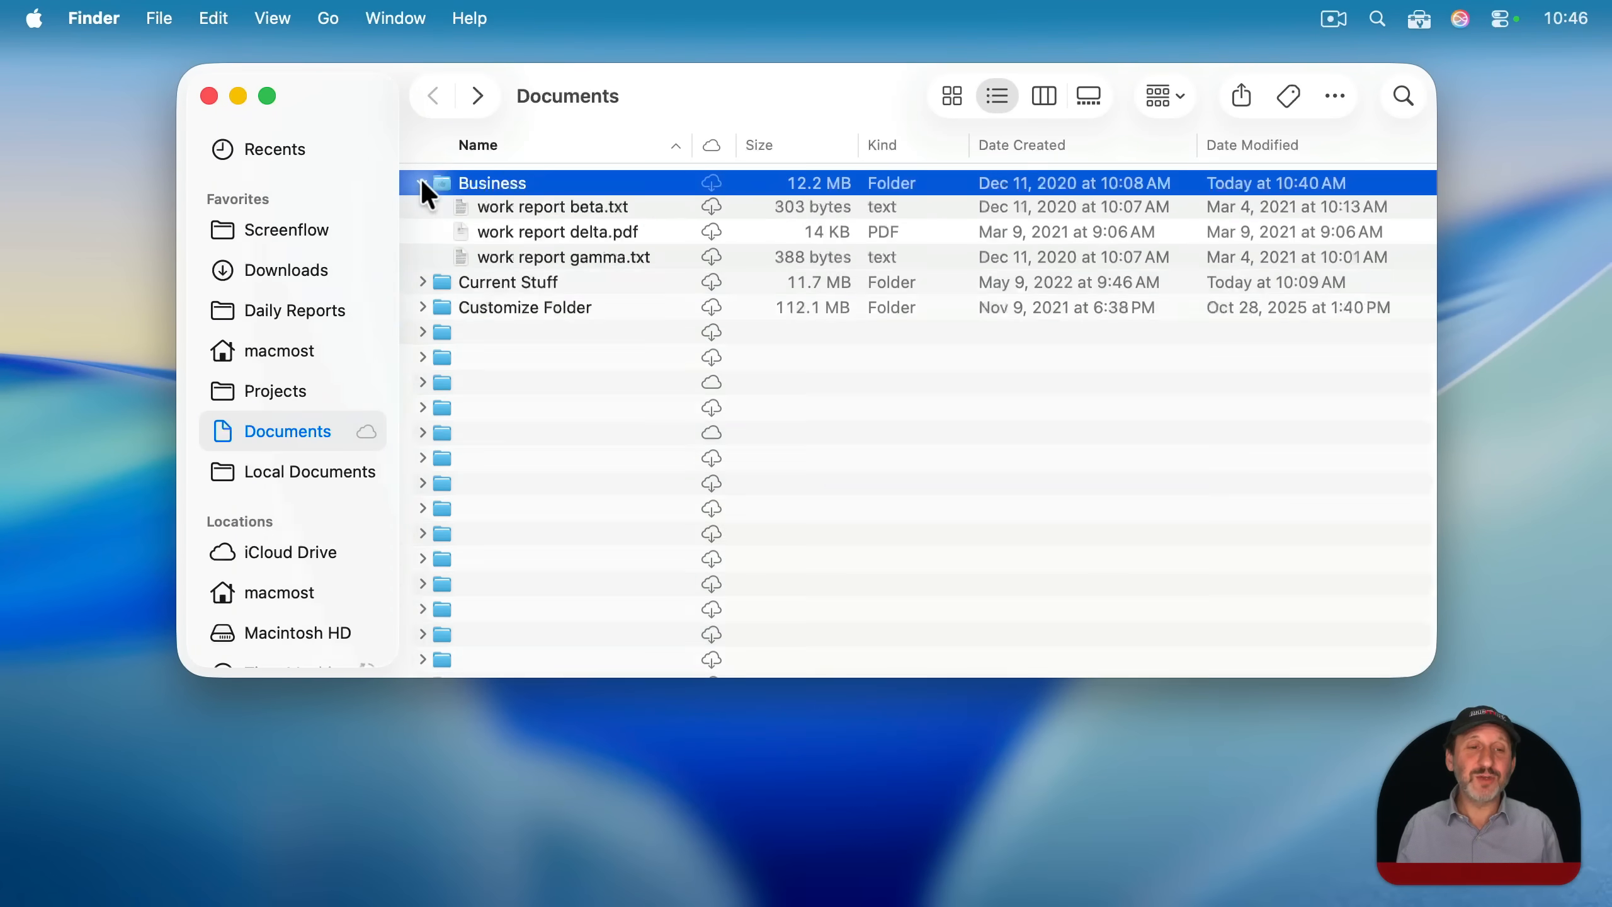
left_click(440, 258)
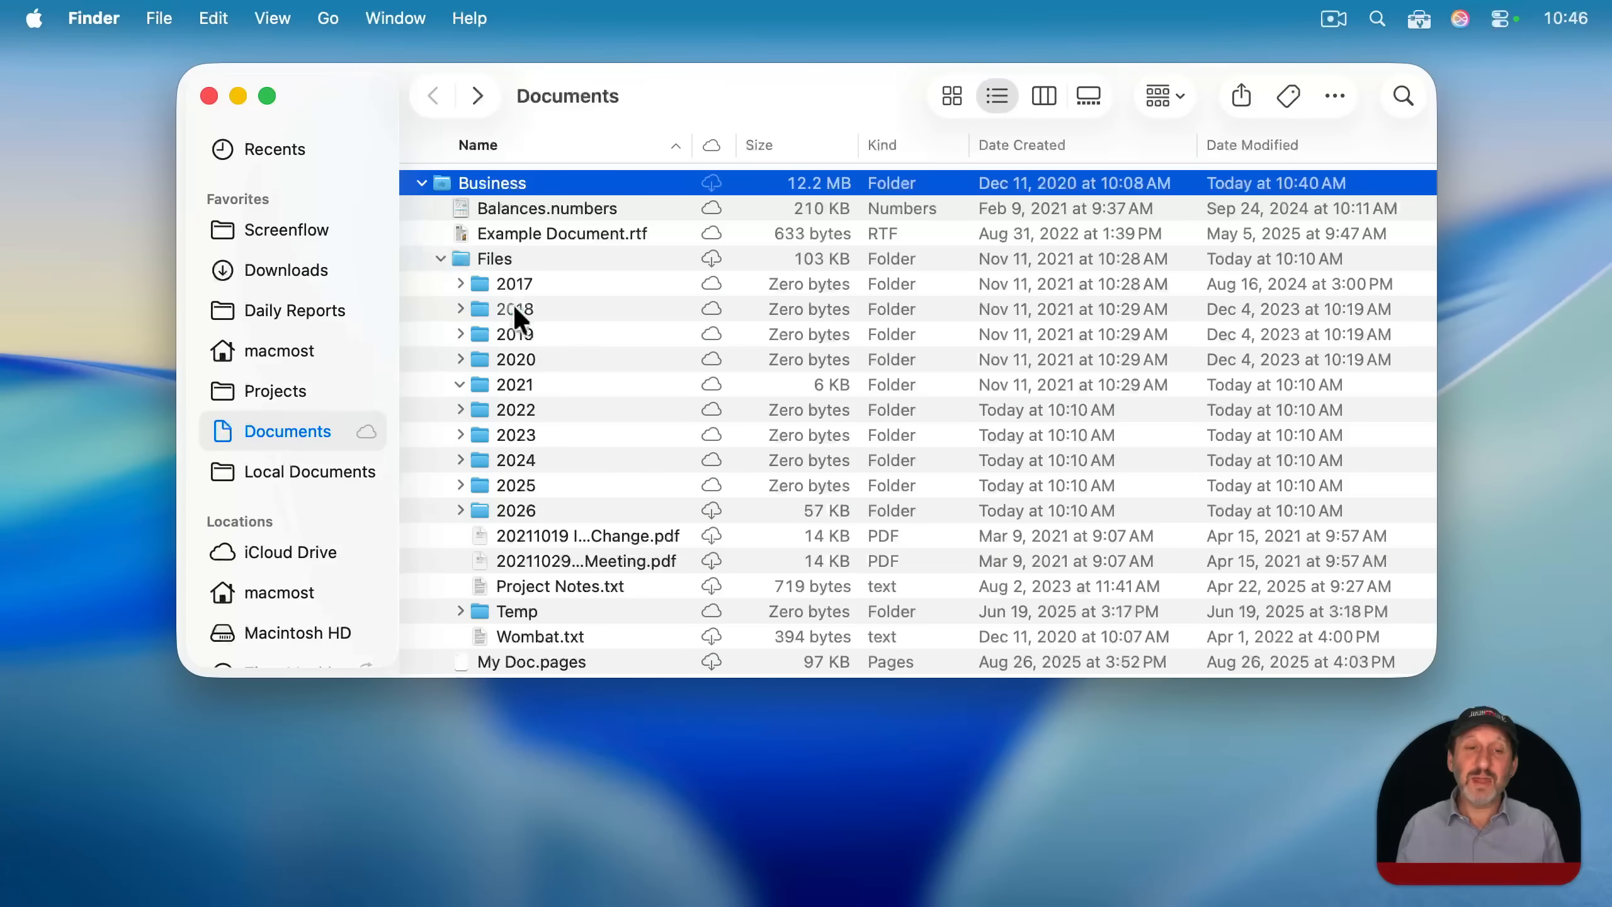
left_click(513, 512)
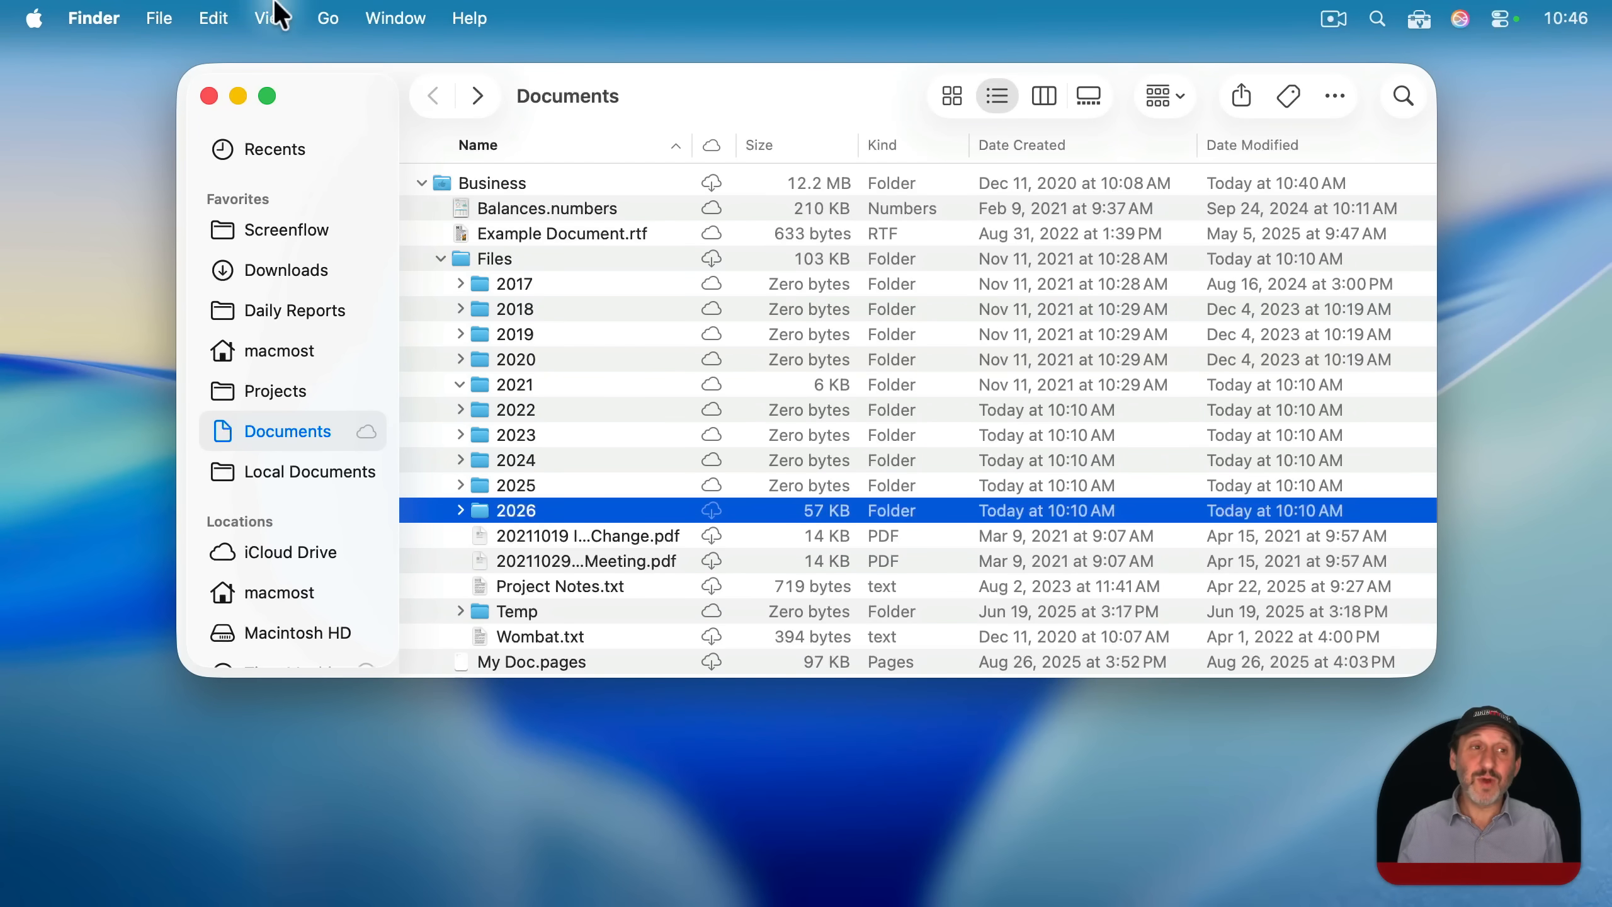
left_click(165, 13)
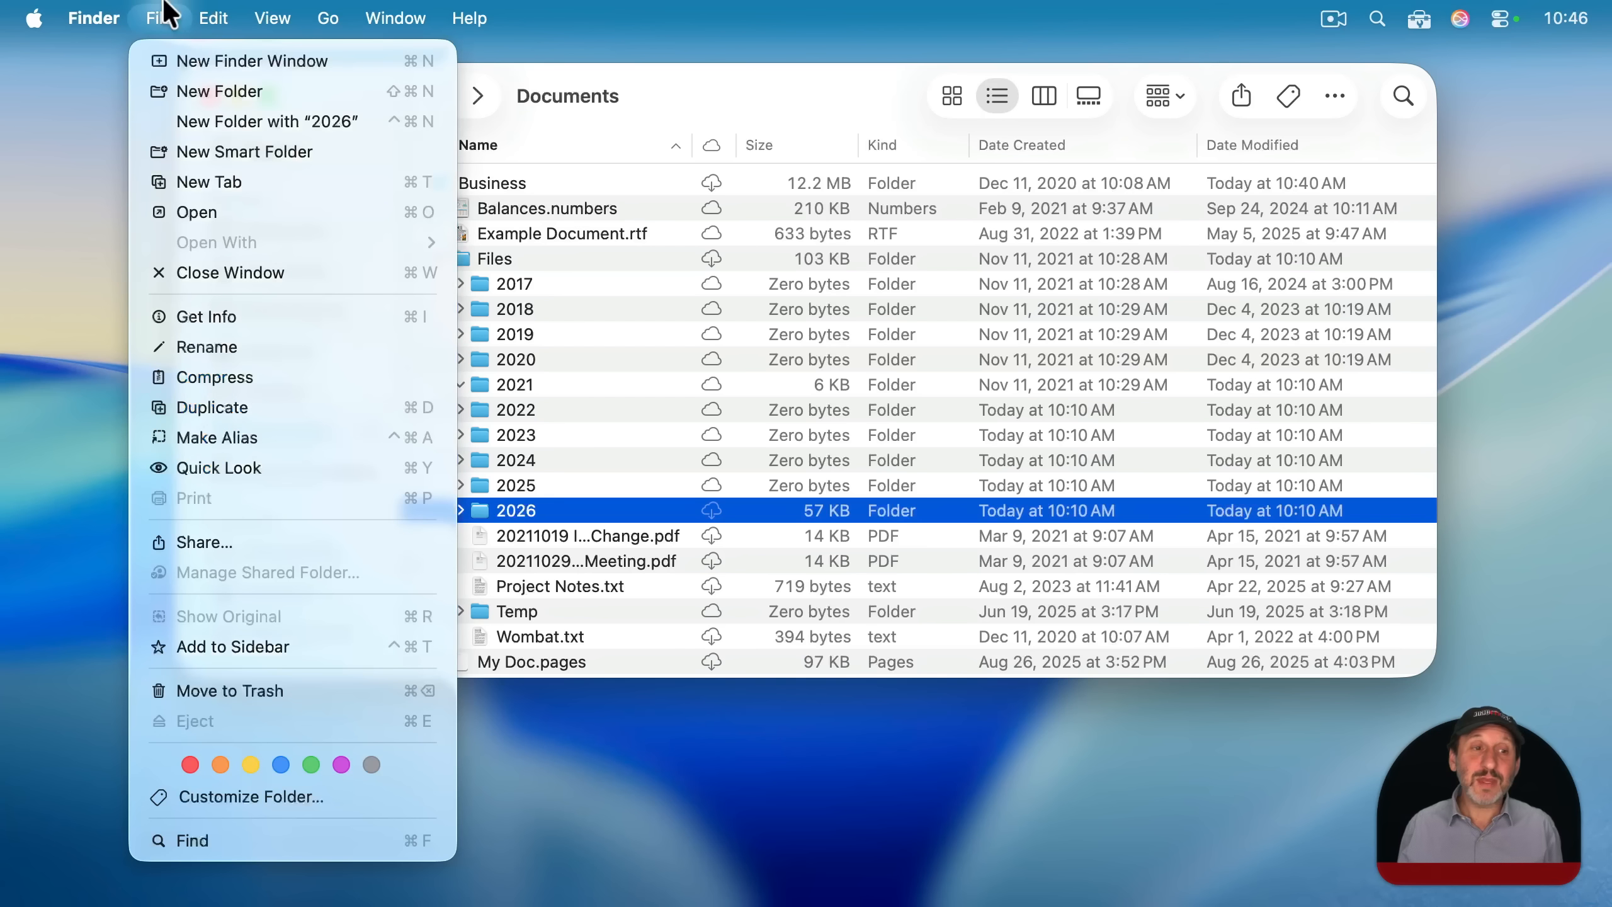
left_click(182, 431)
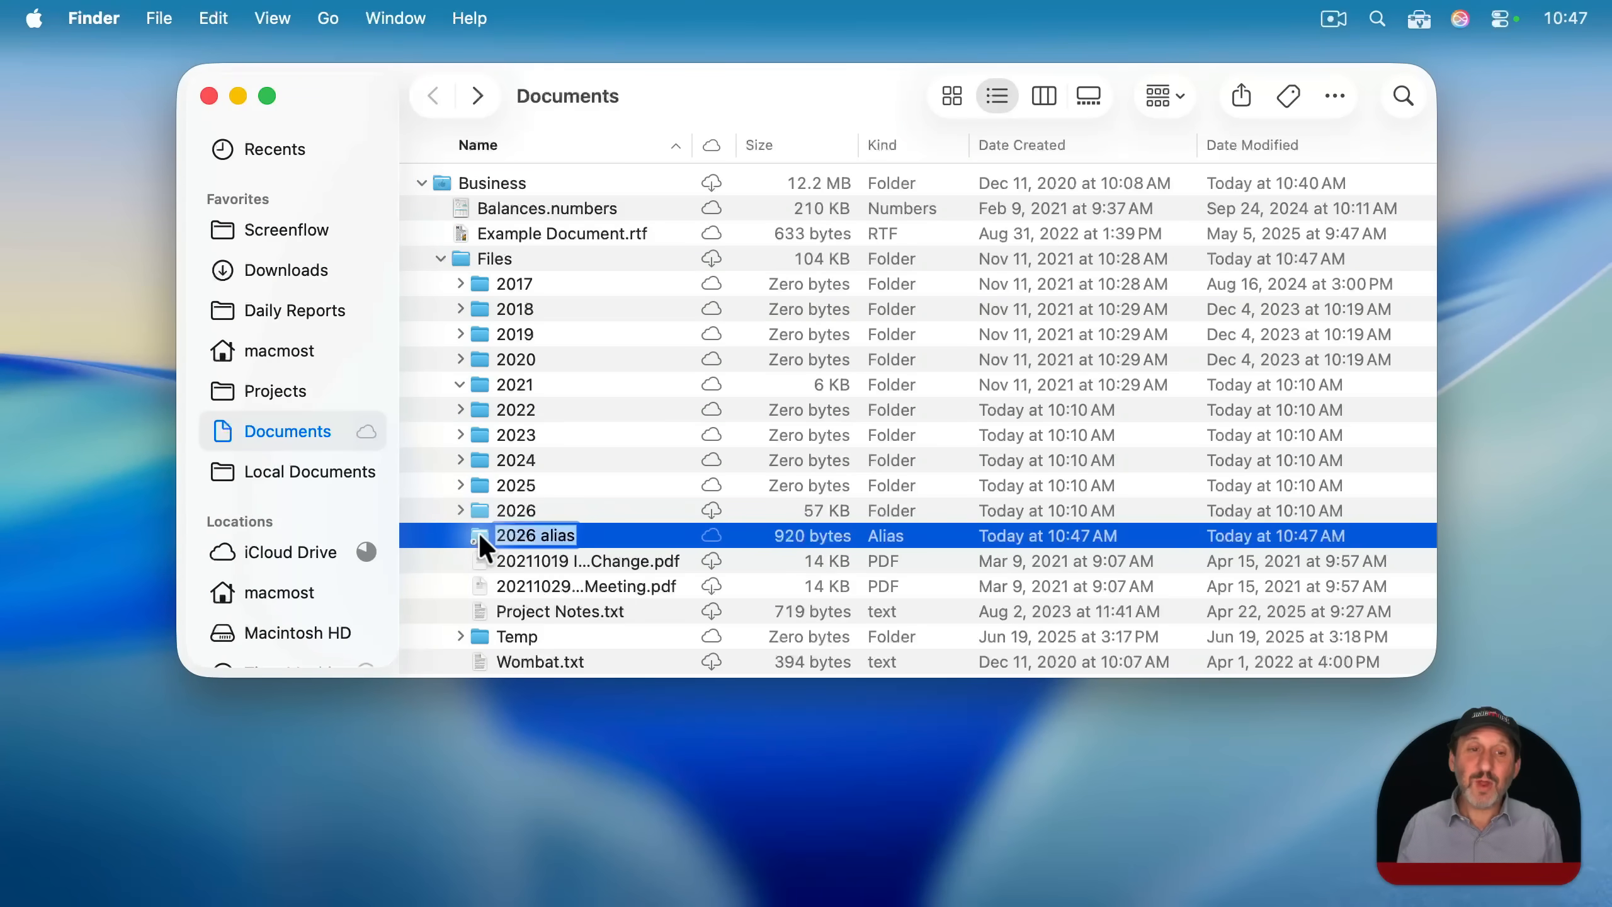
Move the 2026 alias to the top level of Documents and collapse the Business folder.
left_click_drag(479, 532, 503, 164)
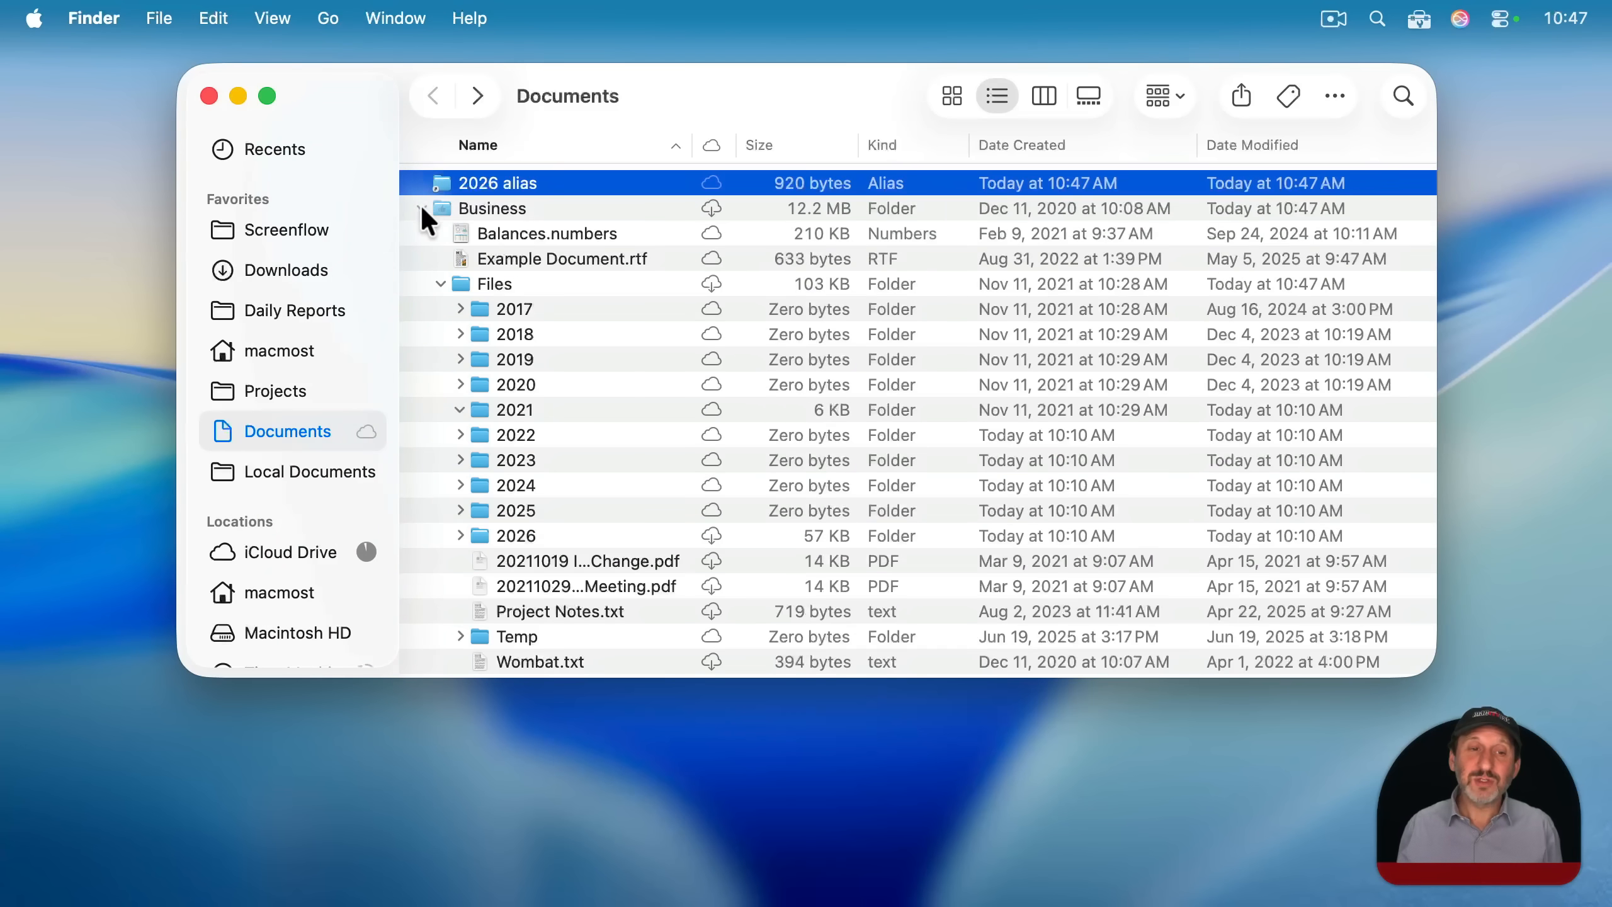
left_click(421, 208)
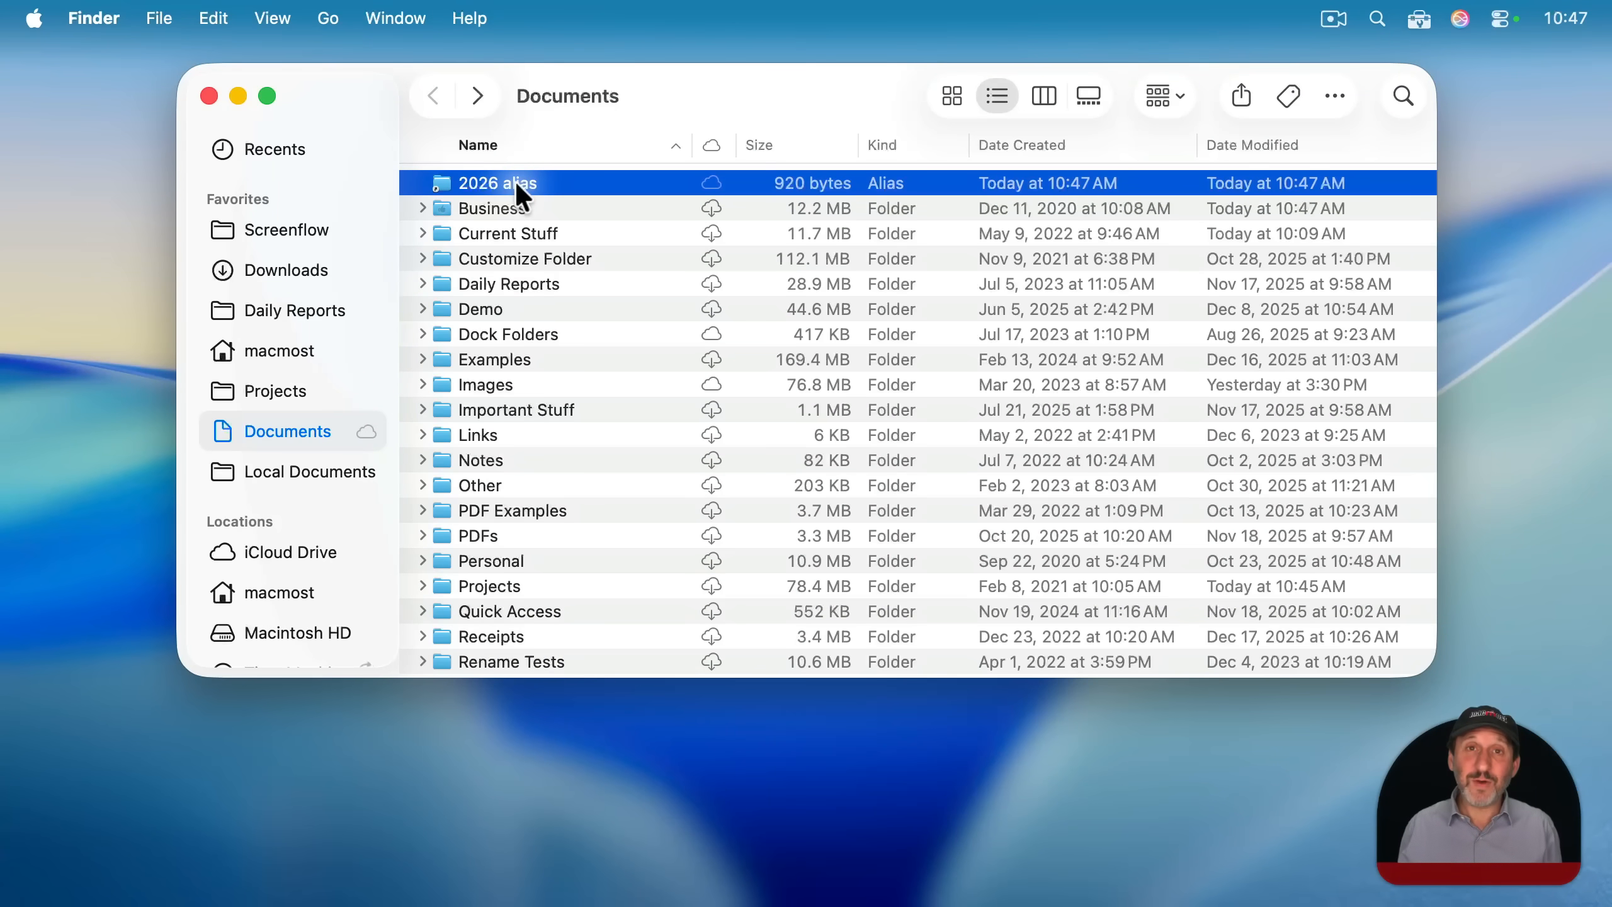
left_click(421, 209)
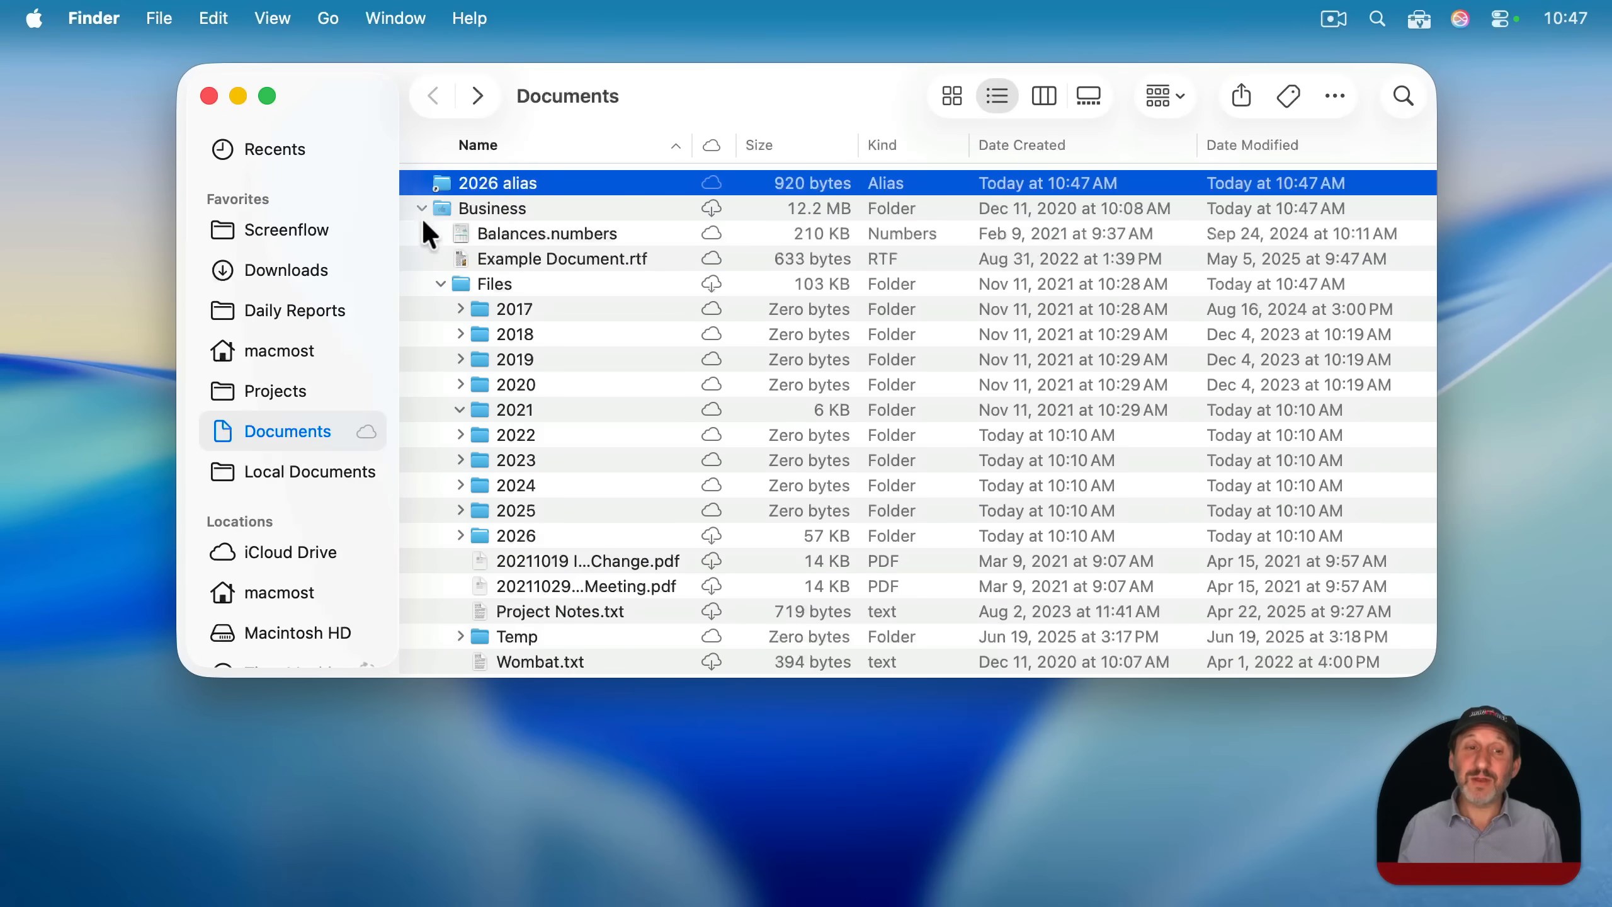
left_click(421, 209)
Move the 2026 alias to the desktop and open it to inspect the original folder's path.
left_click_drag(479, 183, 1510, 125)
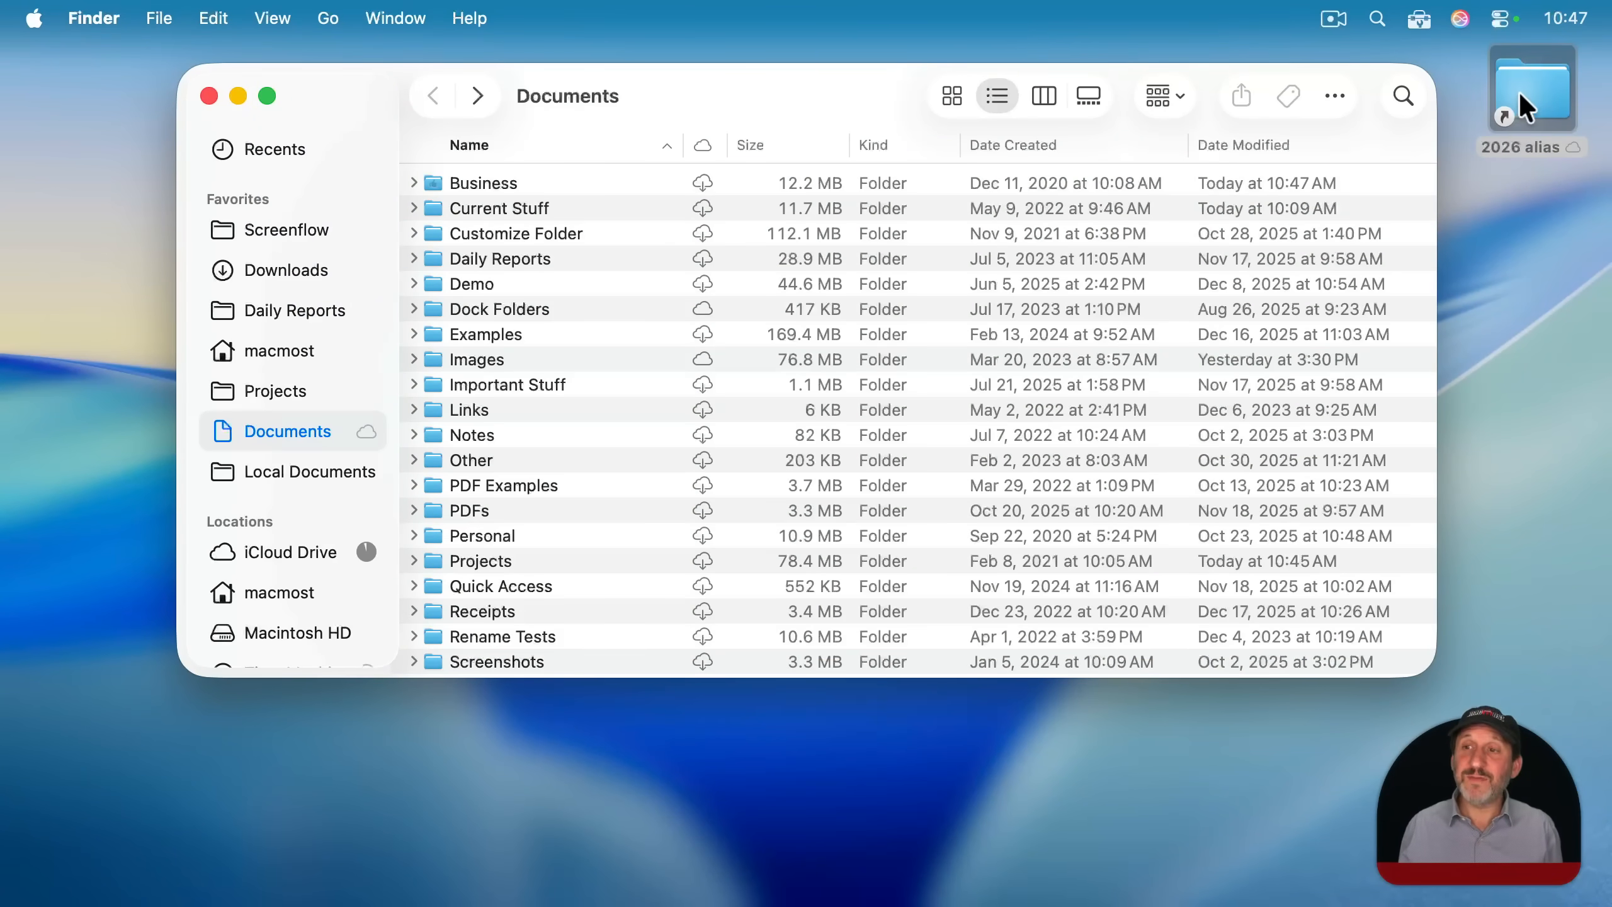
double_click(1519, 92)
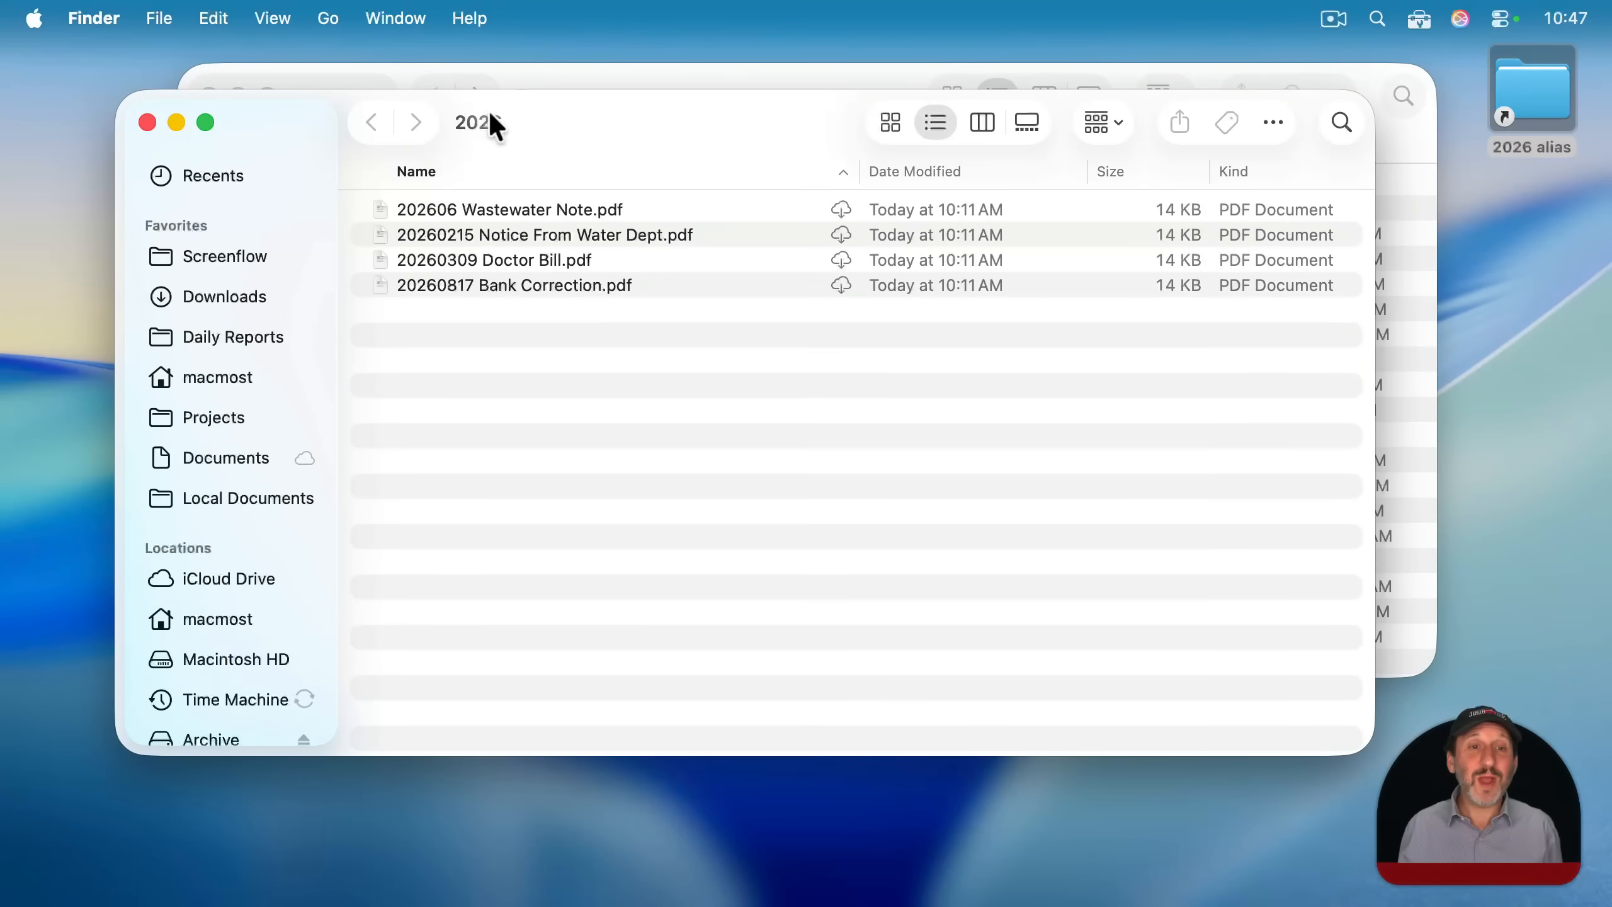
left_click(497, 125, "super")
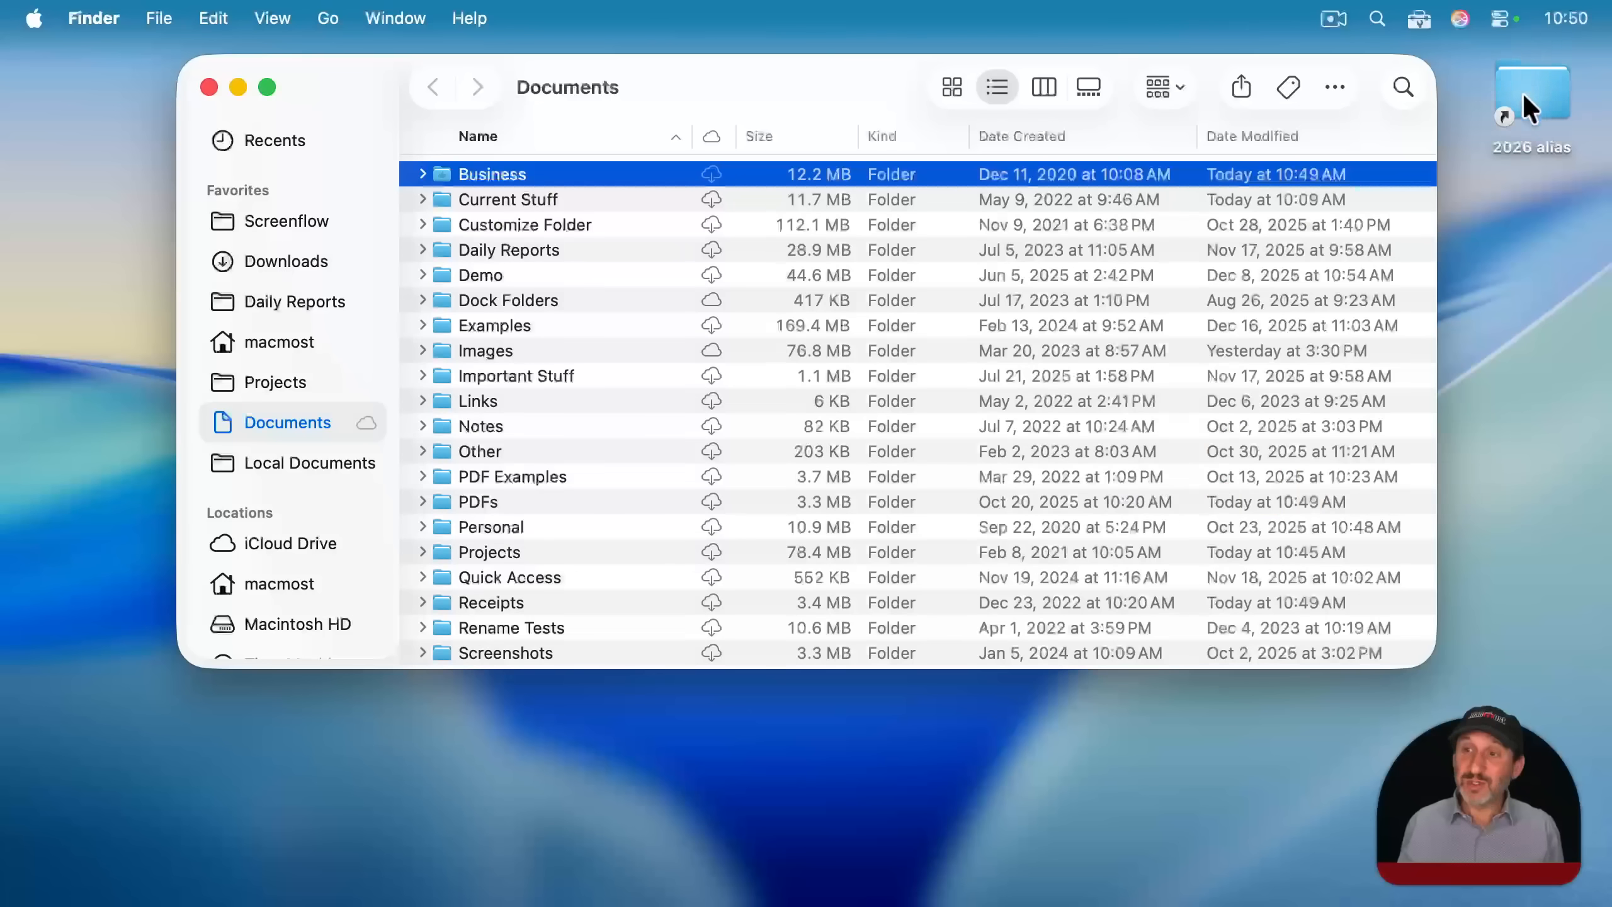
Move Home Fusebox.rtf from the Notes folder into the 2026 folder through its desktop alias, and open the alias to check.
double_click(474, 424)
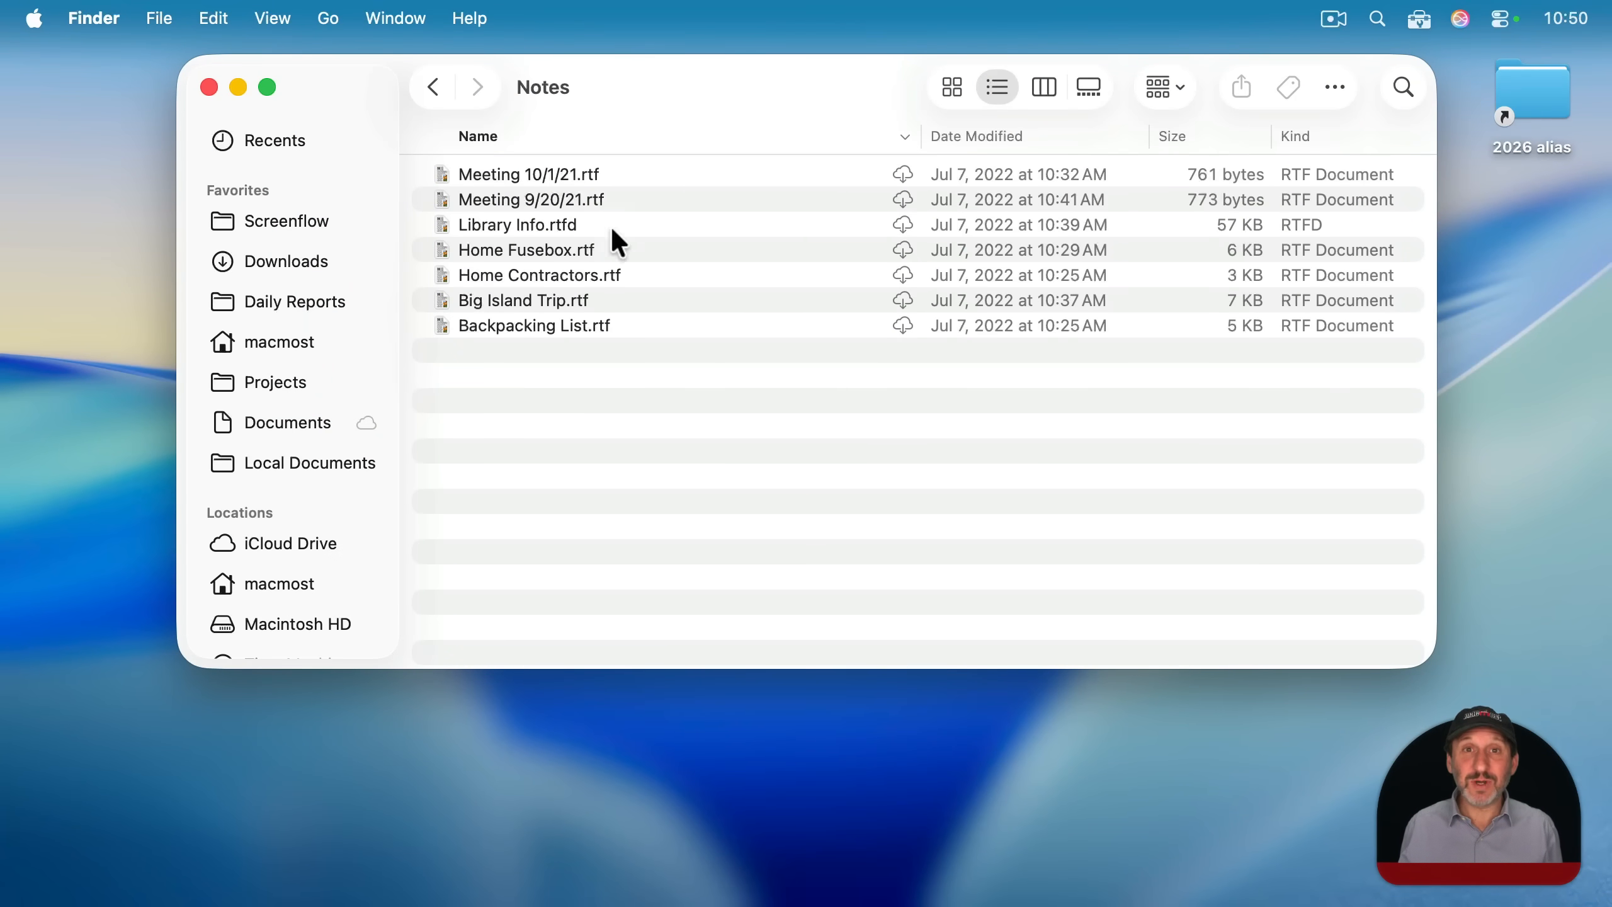
left_click_drag(496, 253, 1541, 86)
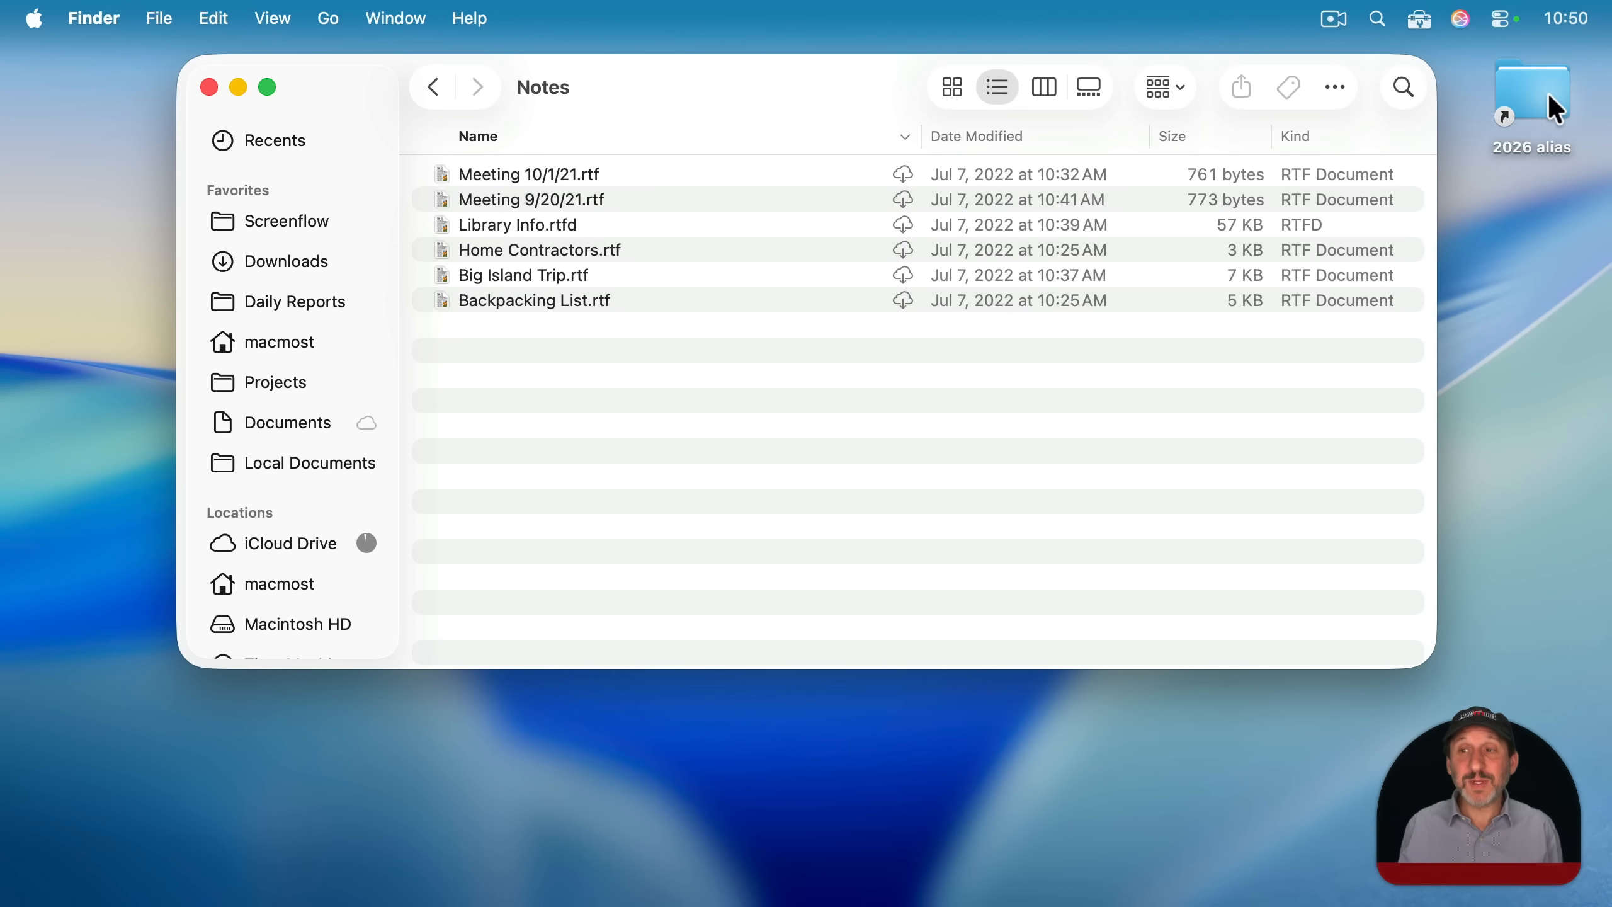
double_click(1526, 82)
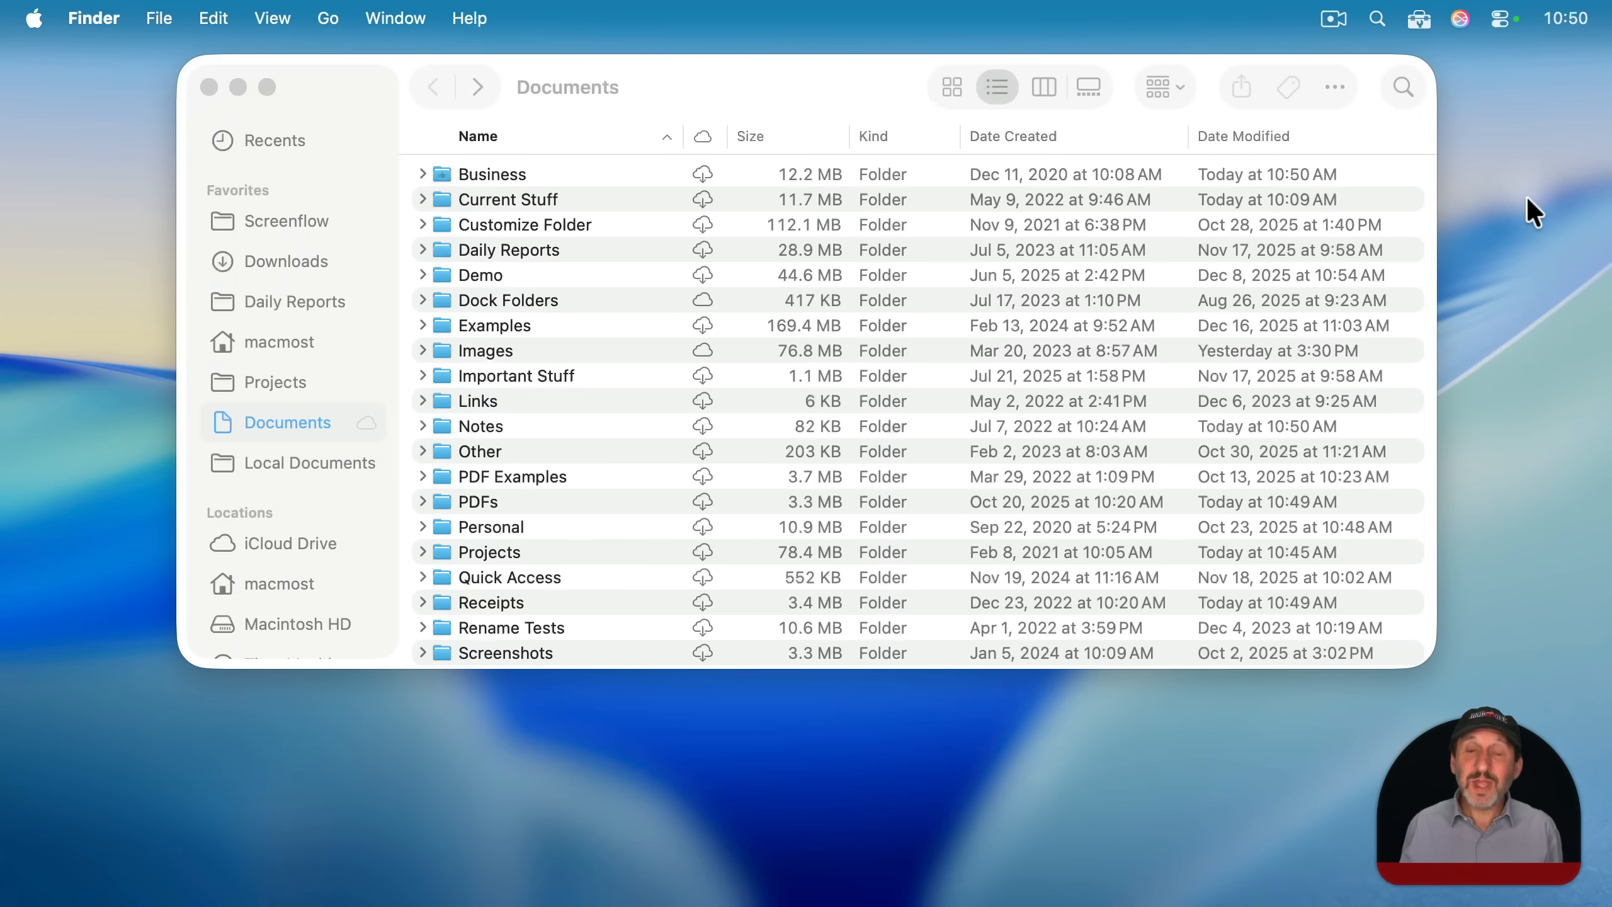
Create a new folder on the desktop named Drop Zones.
left_click(138, 12)
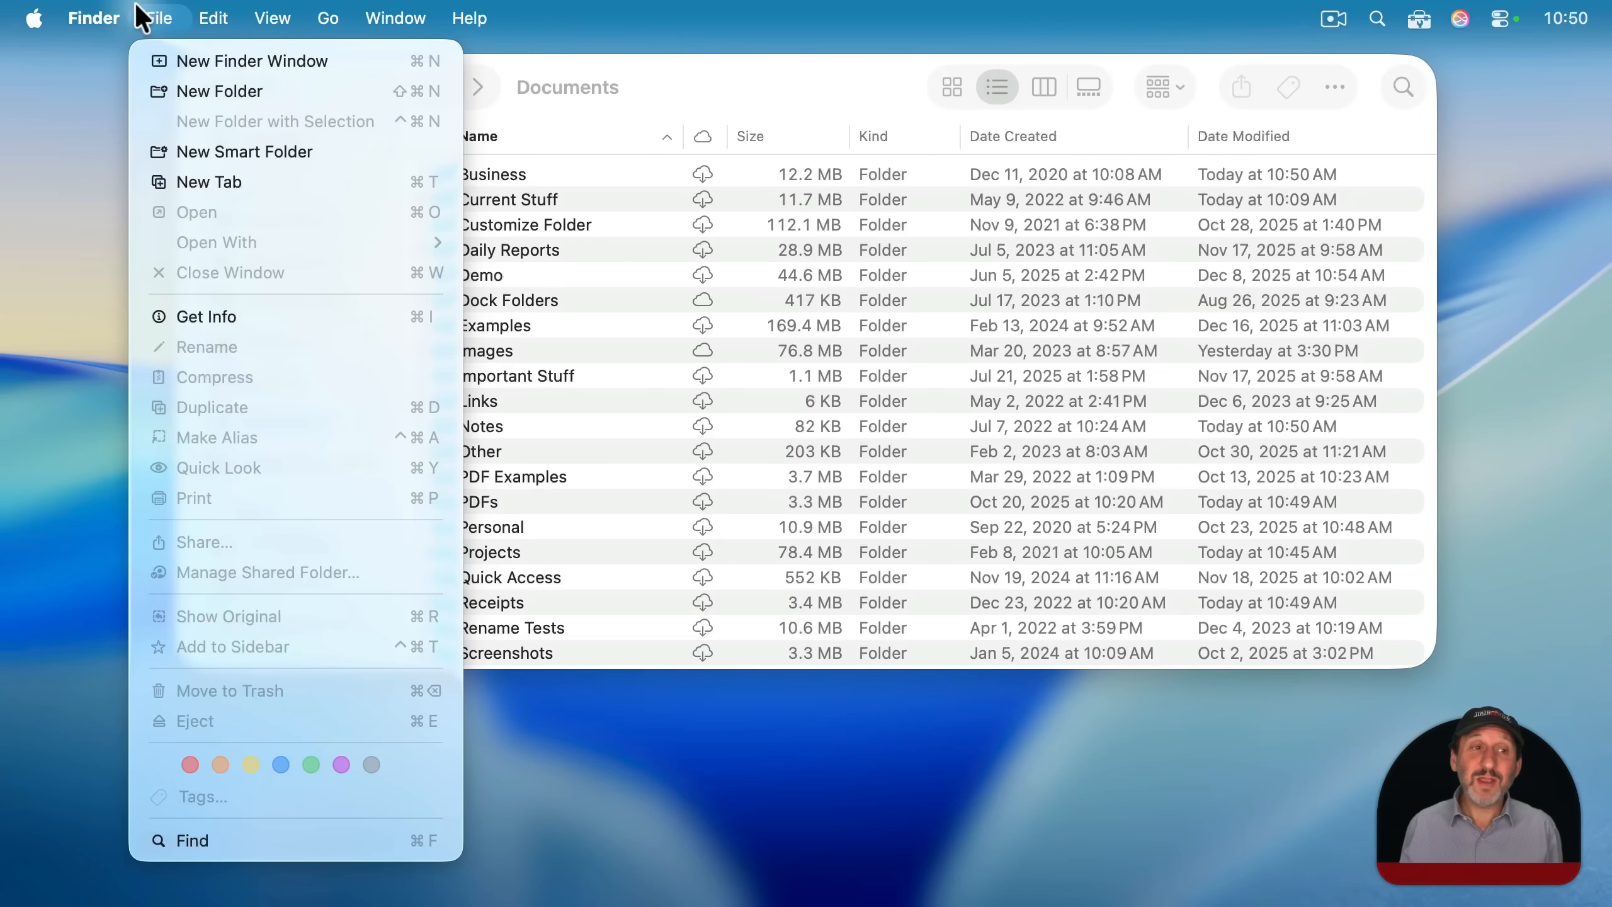
left_click(204, 83)
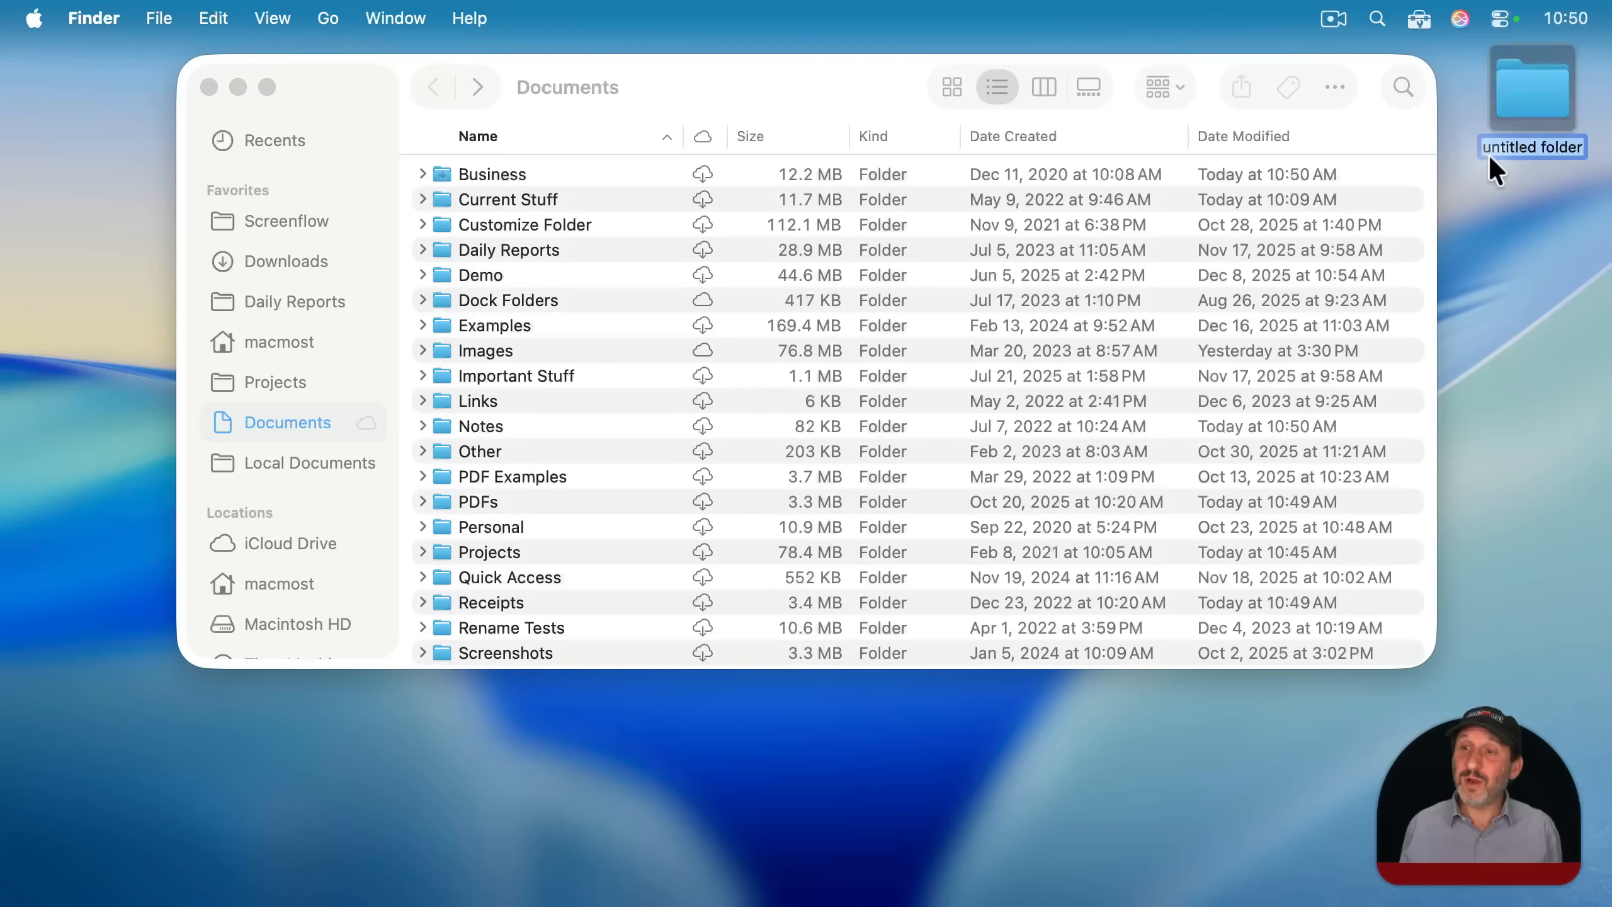
type("Dro")
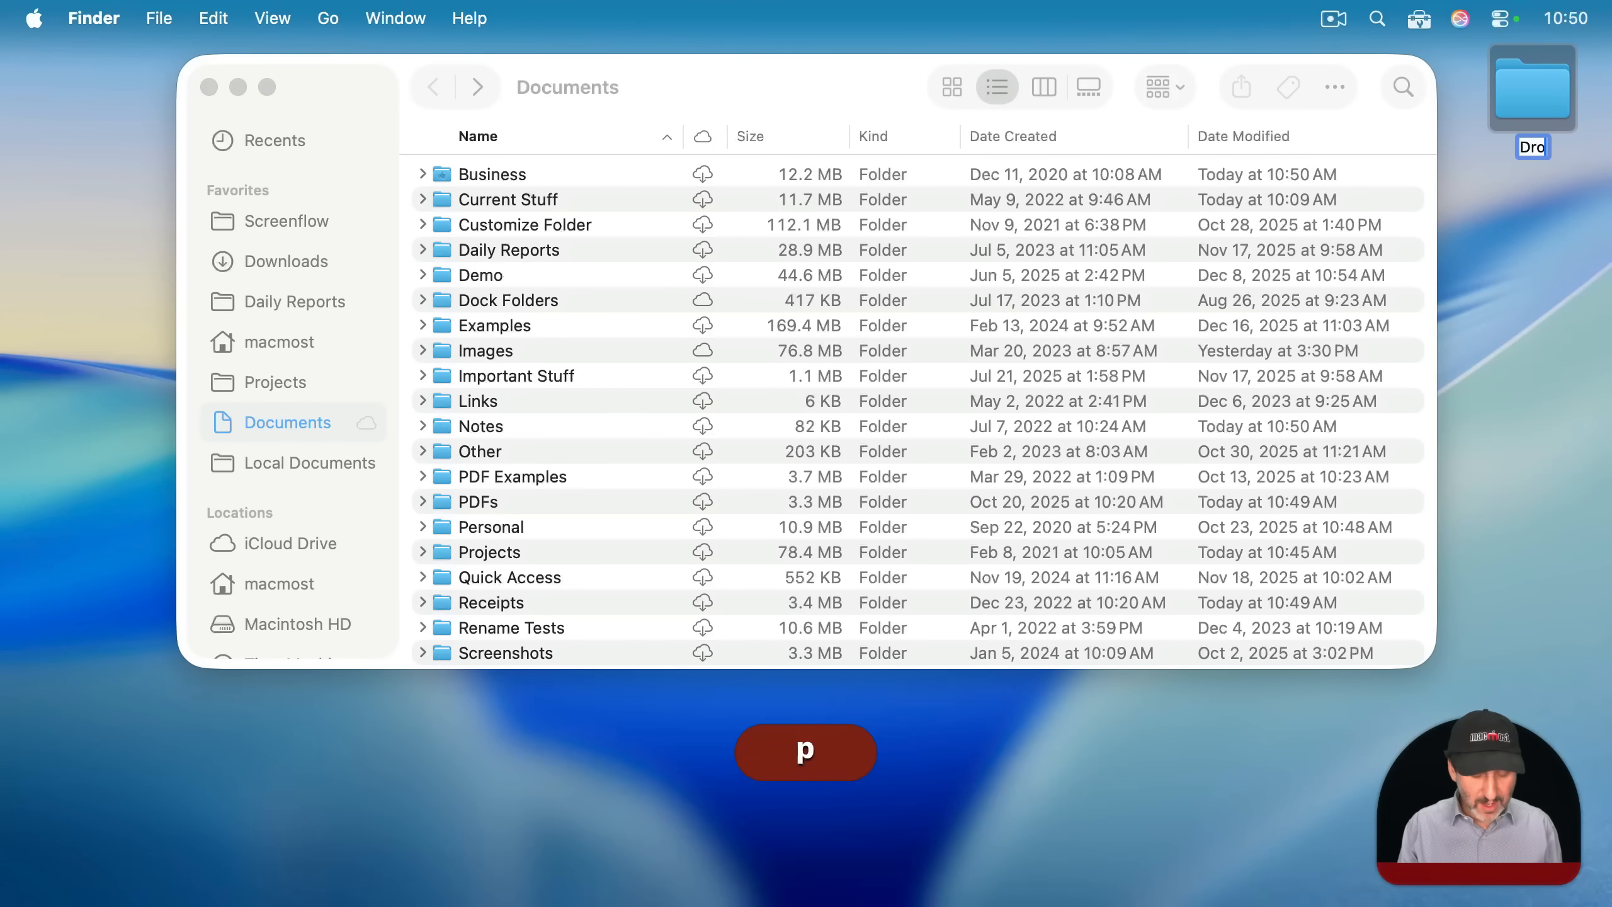
type("p Zones")
key("Return")
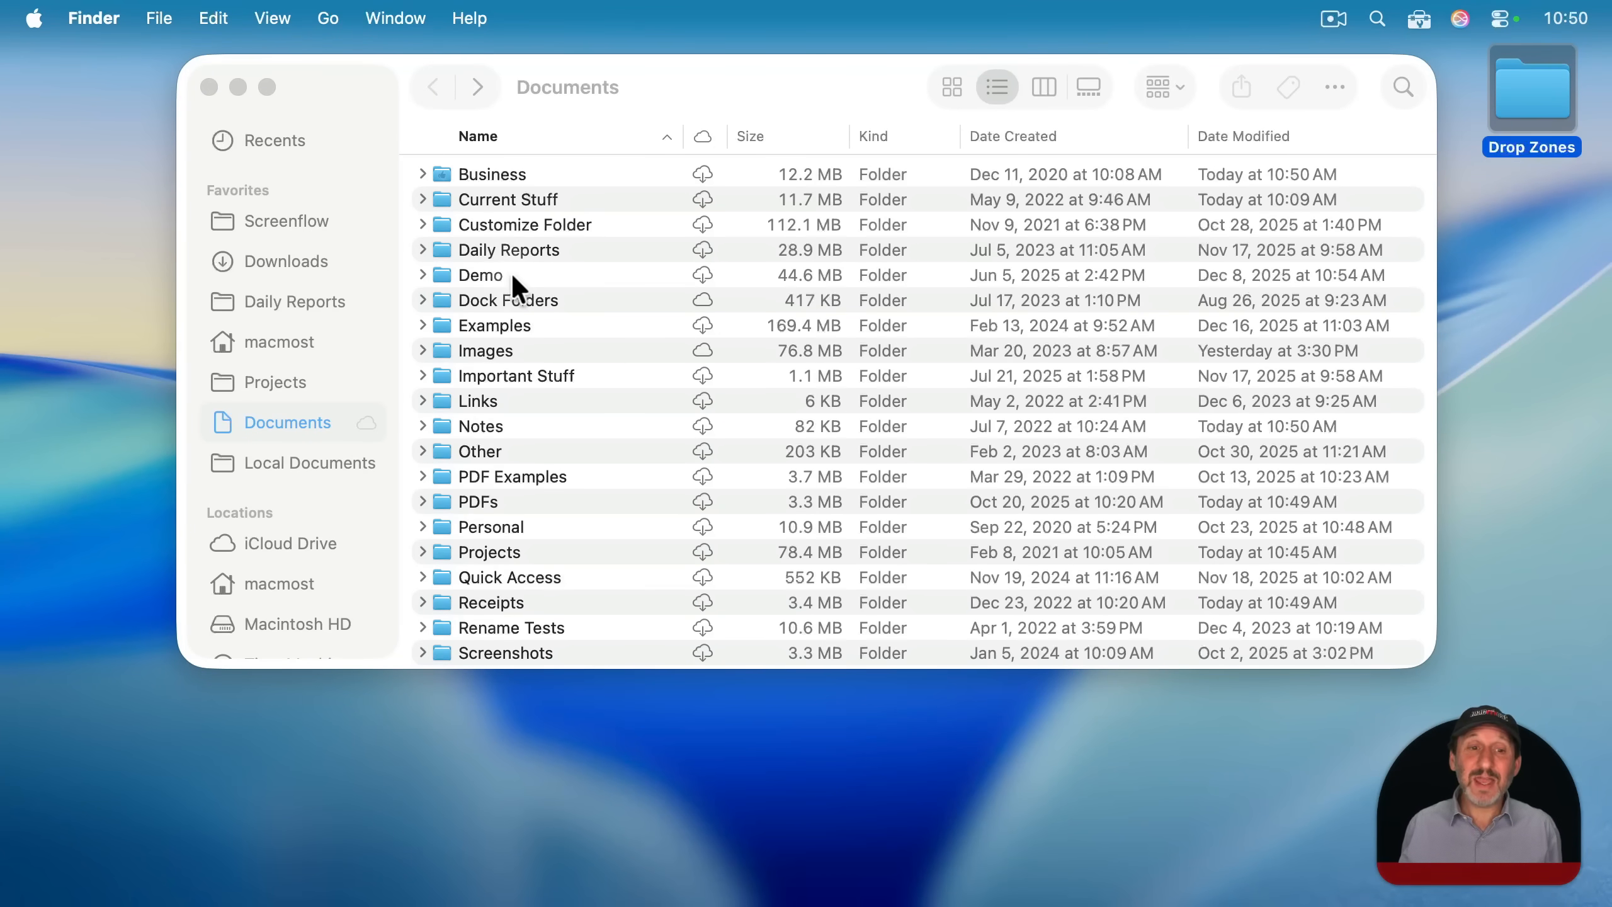
Create aliases of the Daily Reports, Notes and Personal folders in Drop Zones and check that folder's contents.
left_click_drag(482, 249, 1532, 108)
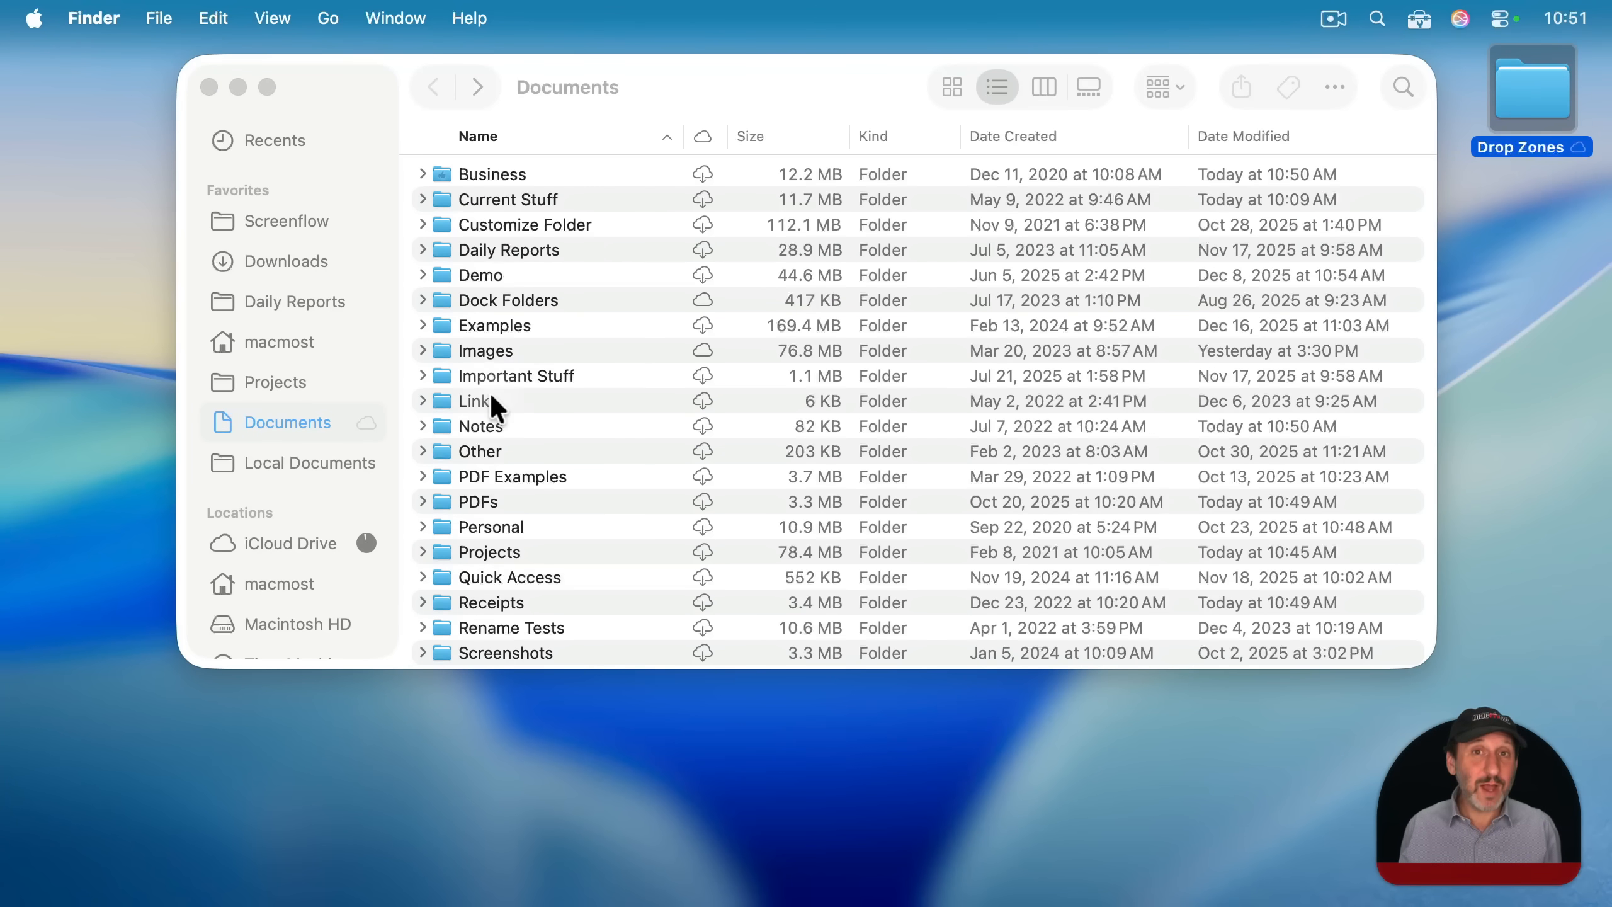
left_click_drag(481, 427, 1545, 101)
left_click_drag(453, 537, 1519, 101)
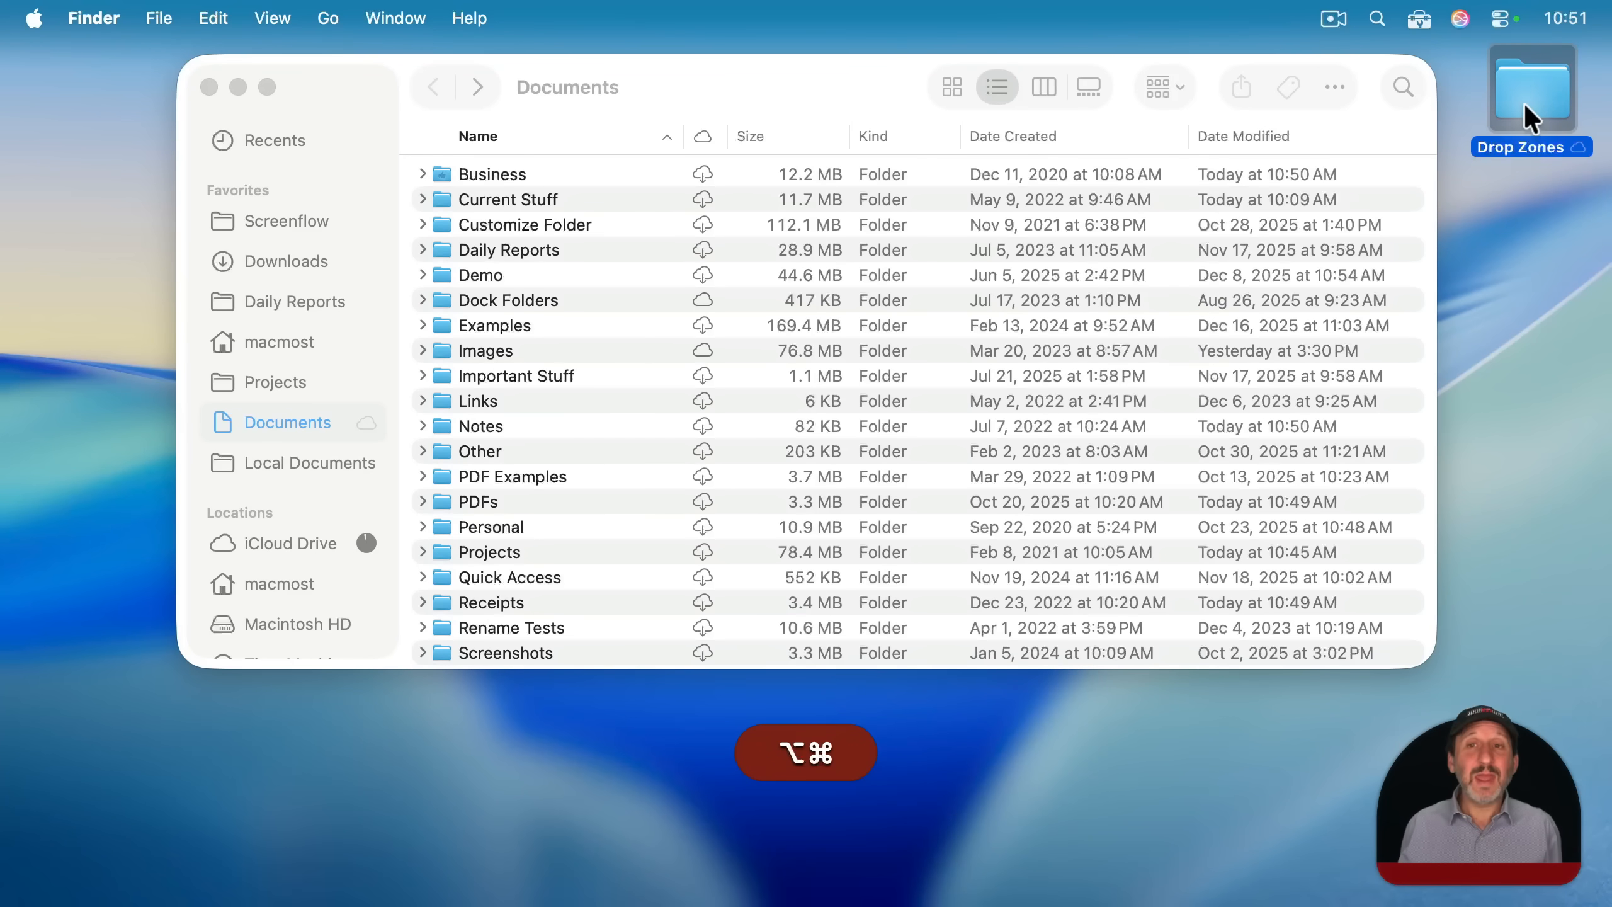
double_click(1522, 97)
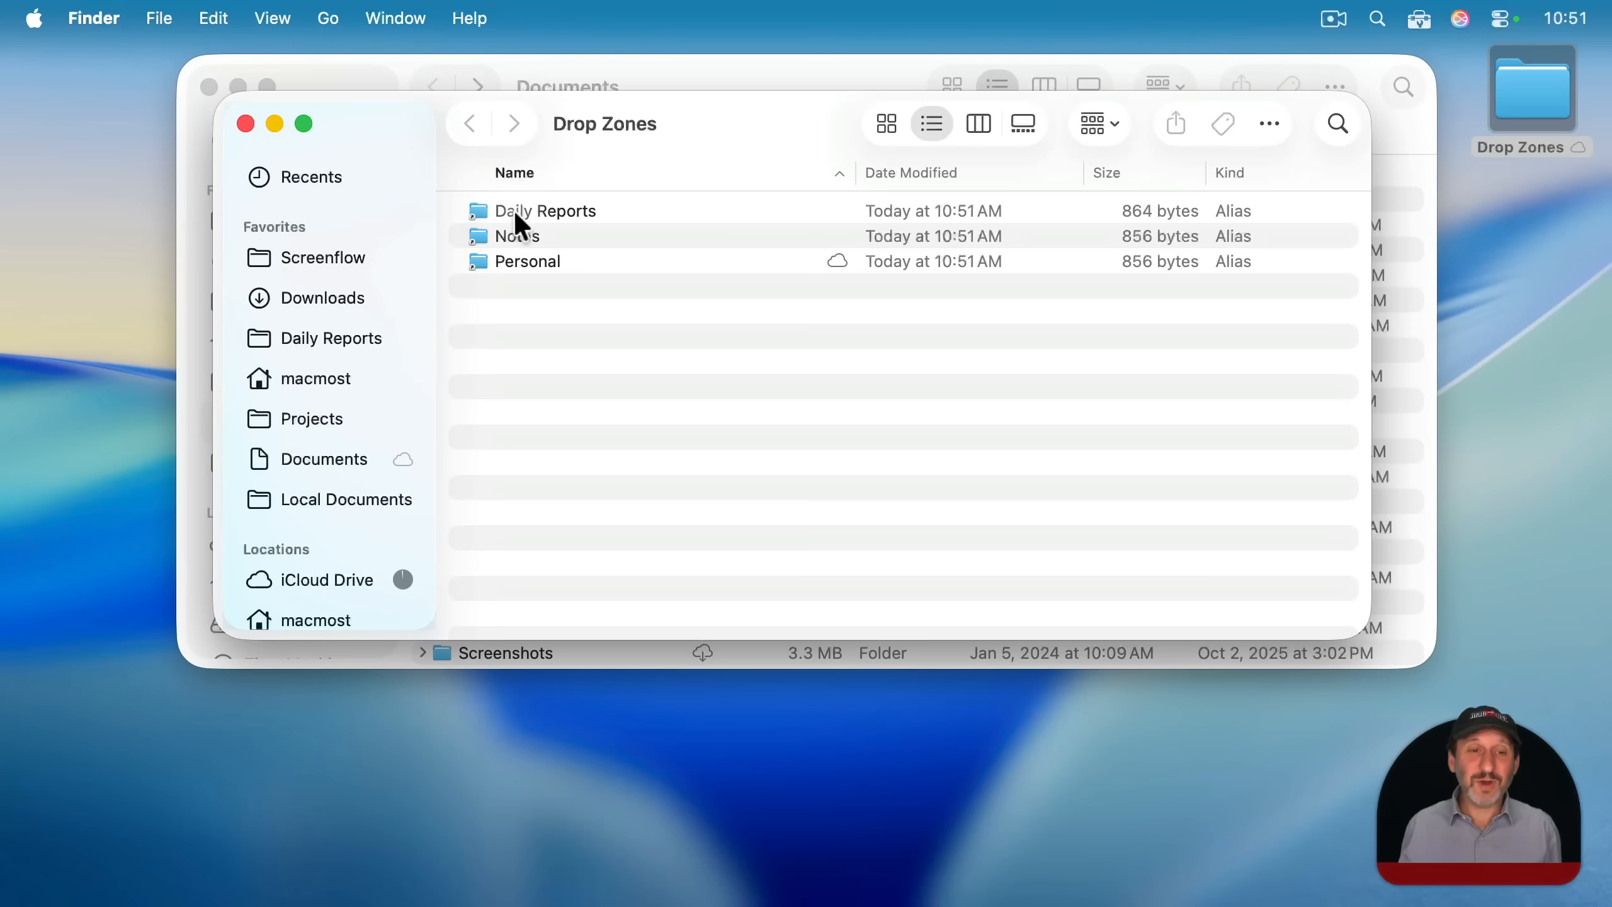
key("super+w")
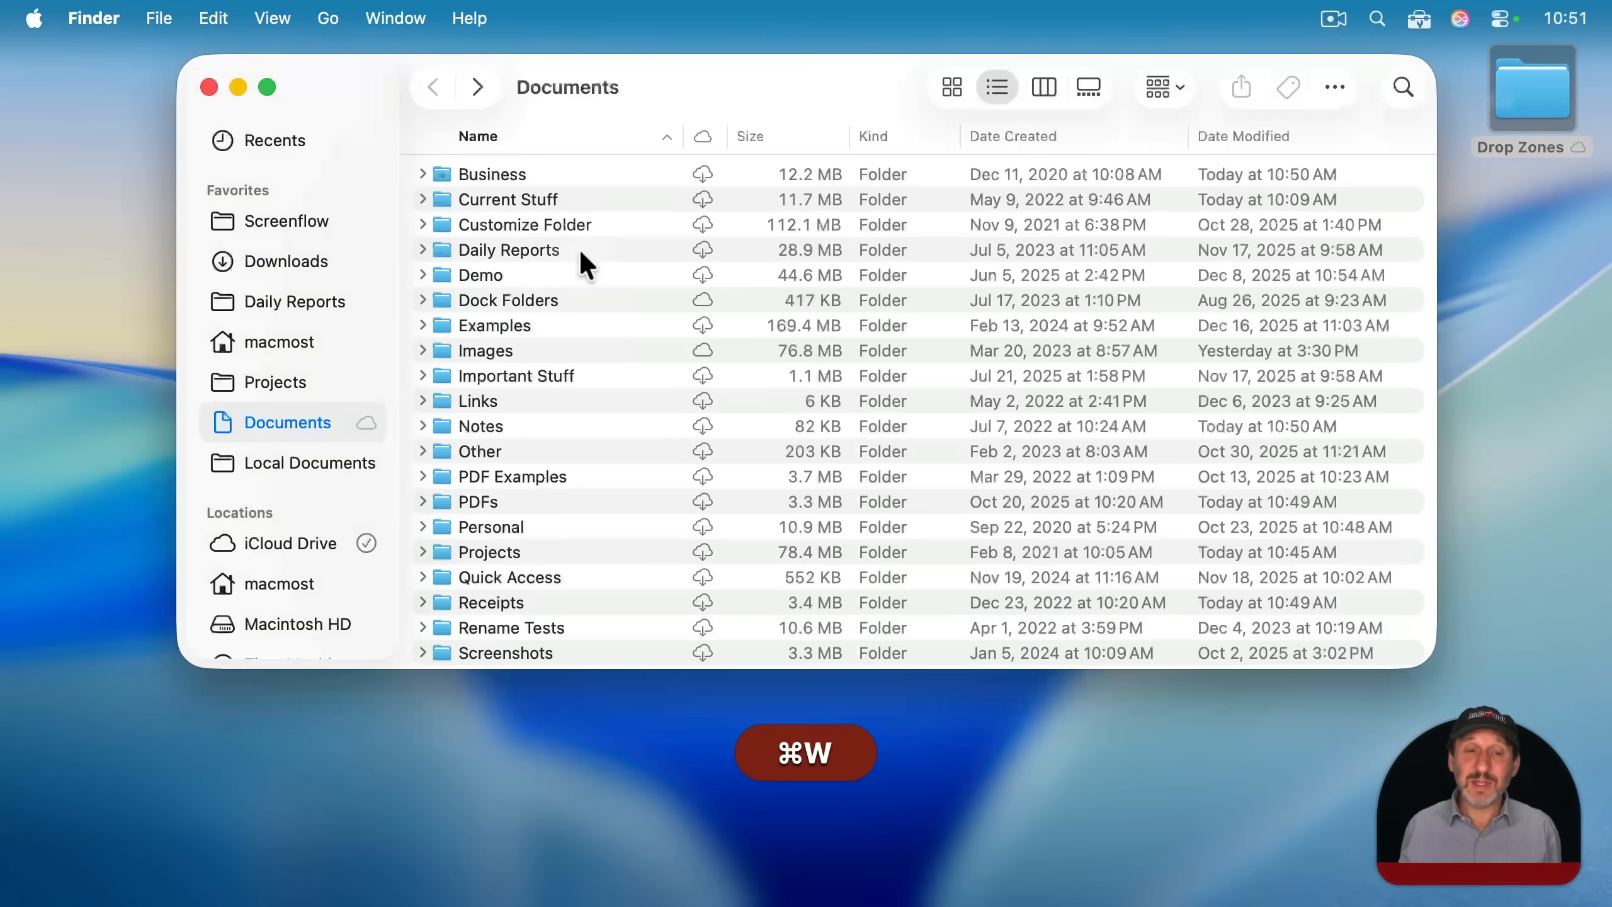
Open the Important Stuff folder and move the menu.JPG file.
left_click(483, 374)
double_click(482, 374)
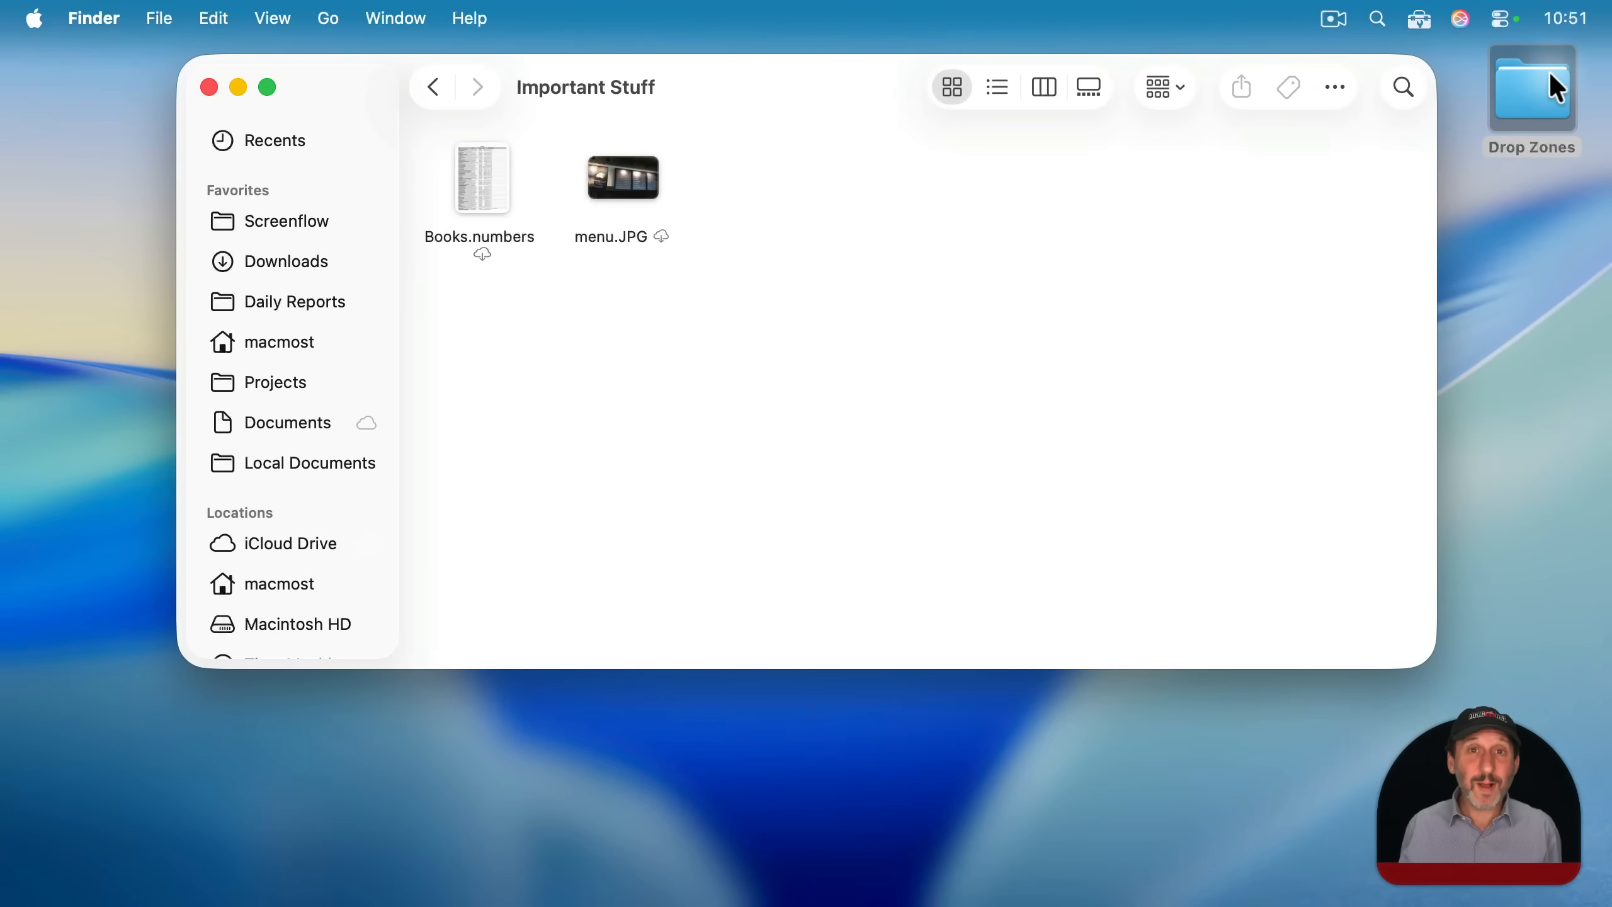
left_click_drag(604, 197, 758, 193)
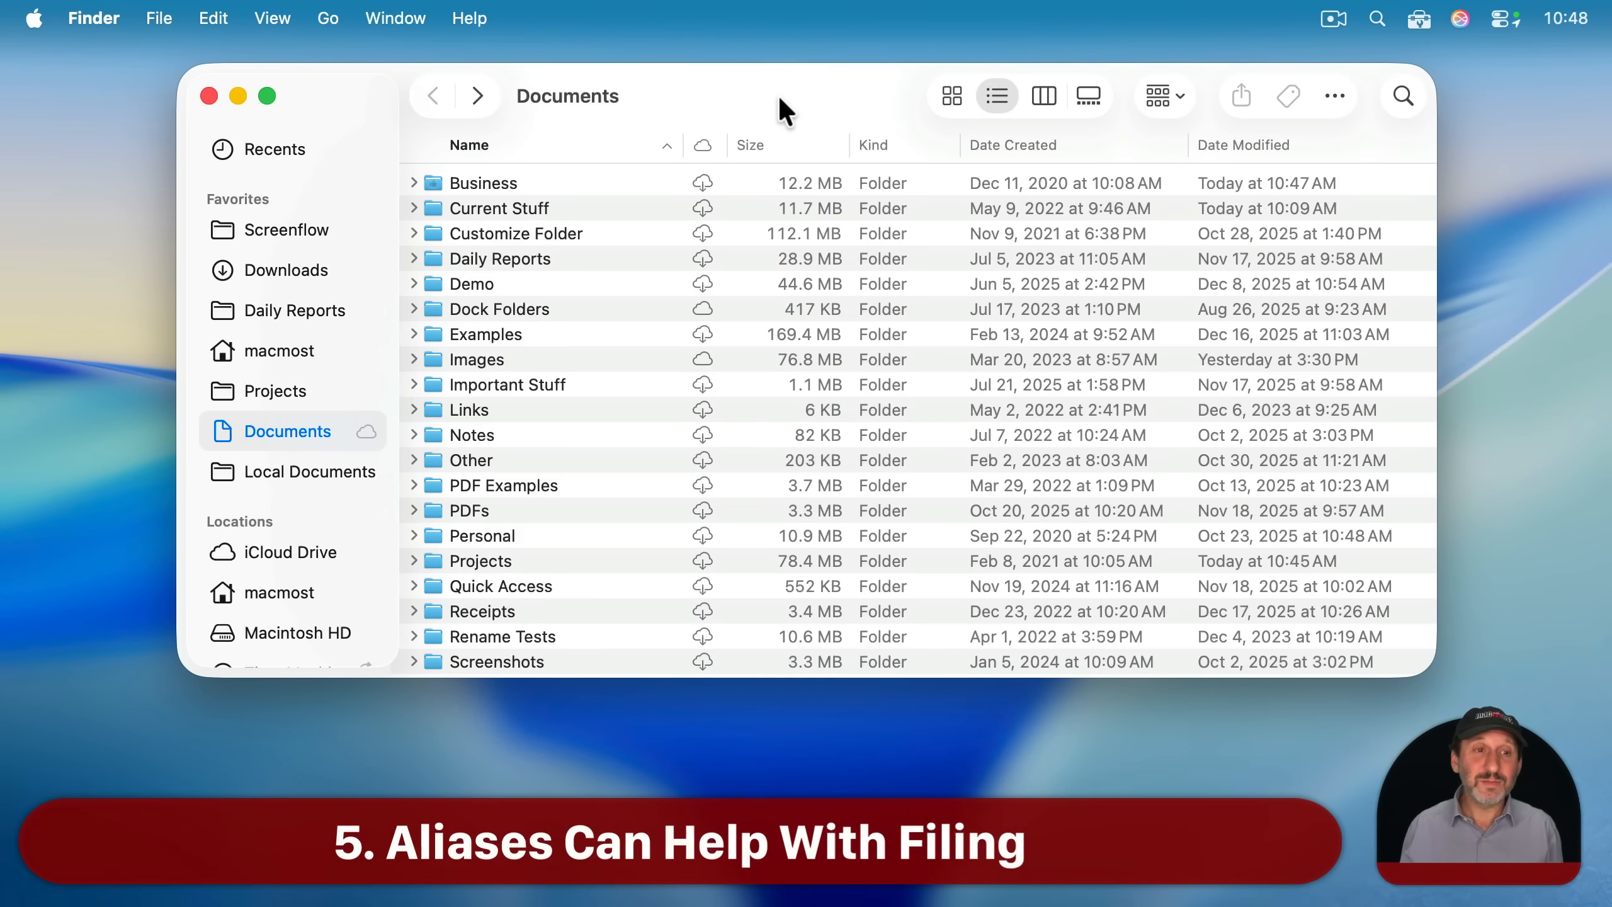
Show the Downloads folder and place a new Documents window beside its file list.
left_click(293, 272)
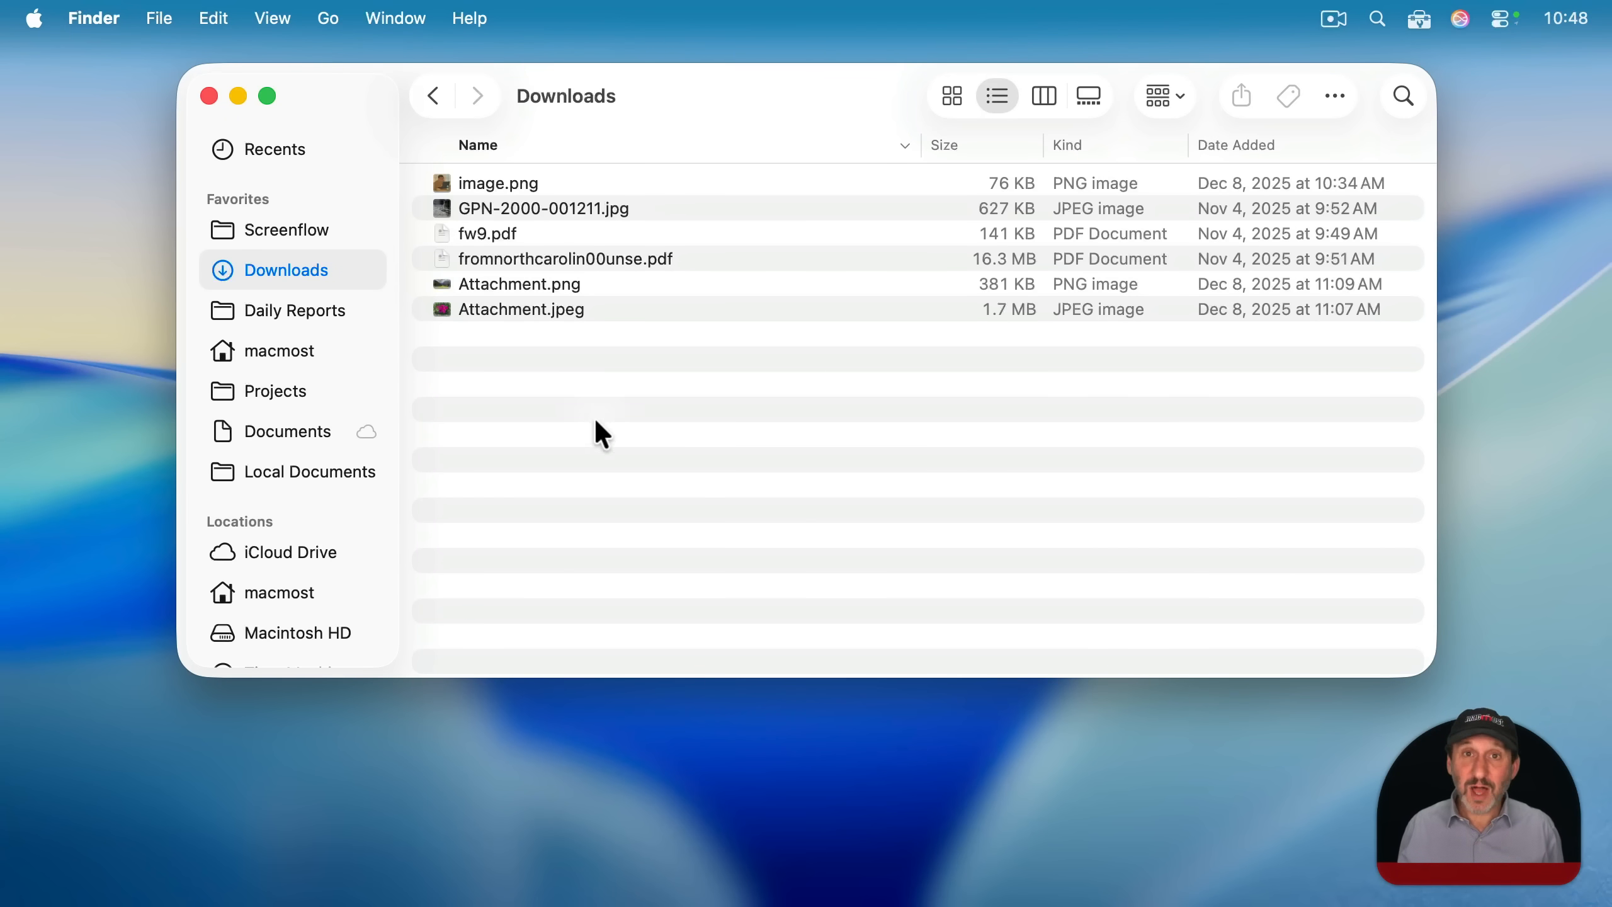
key("super+n")
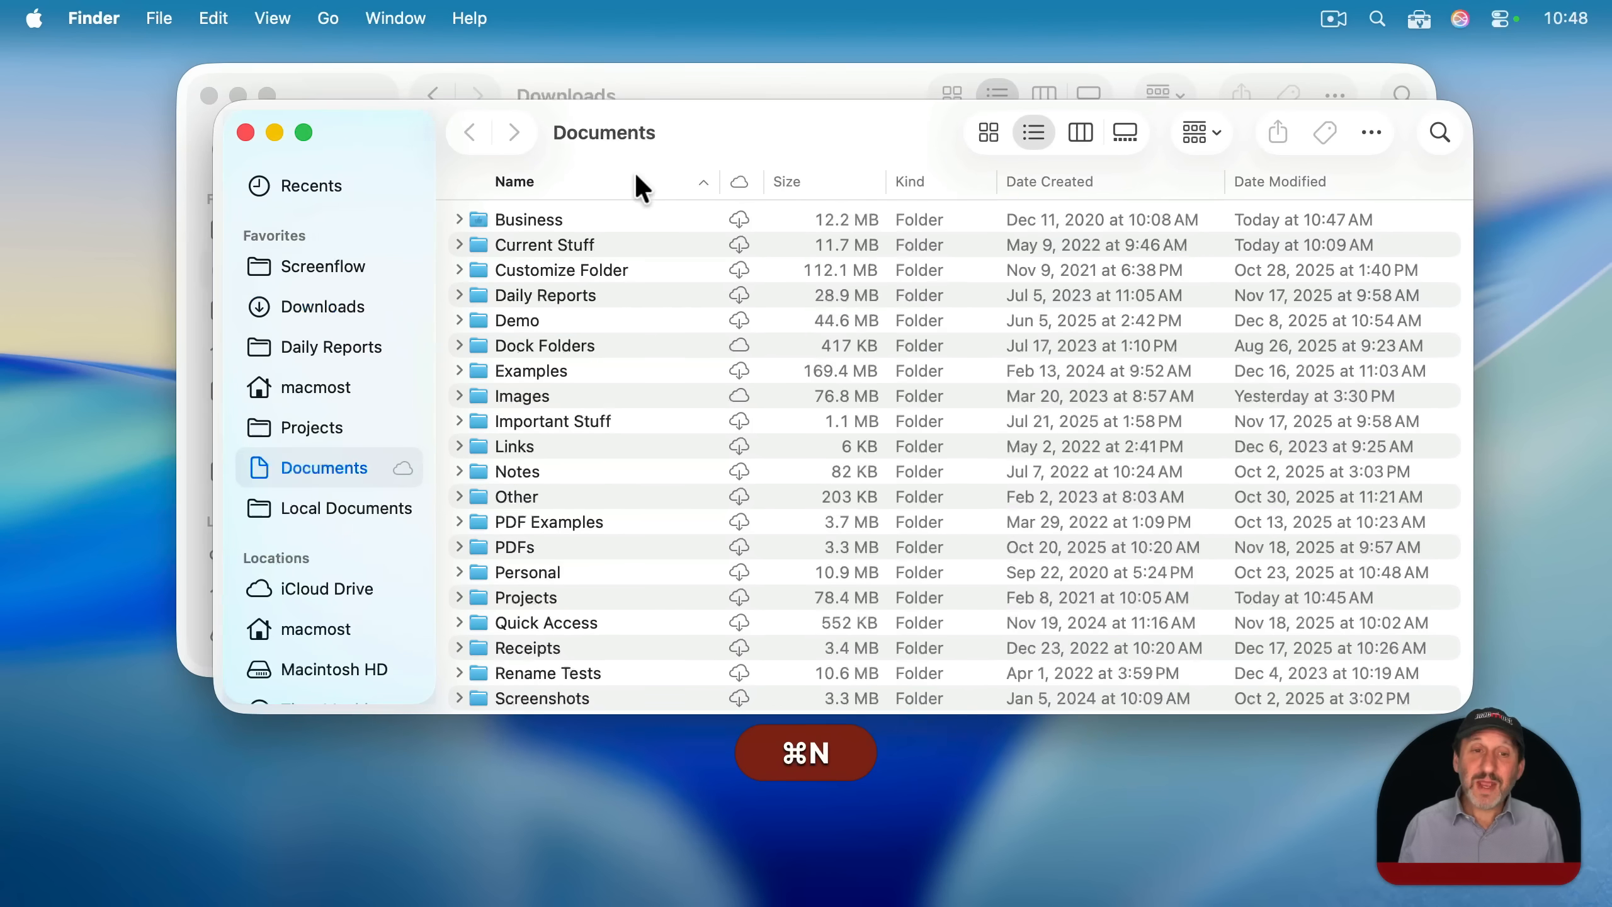
left_click_drag(837, 127, 1313, 126)
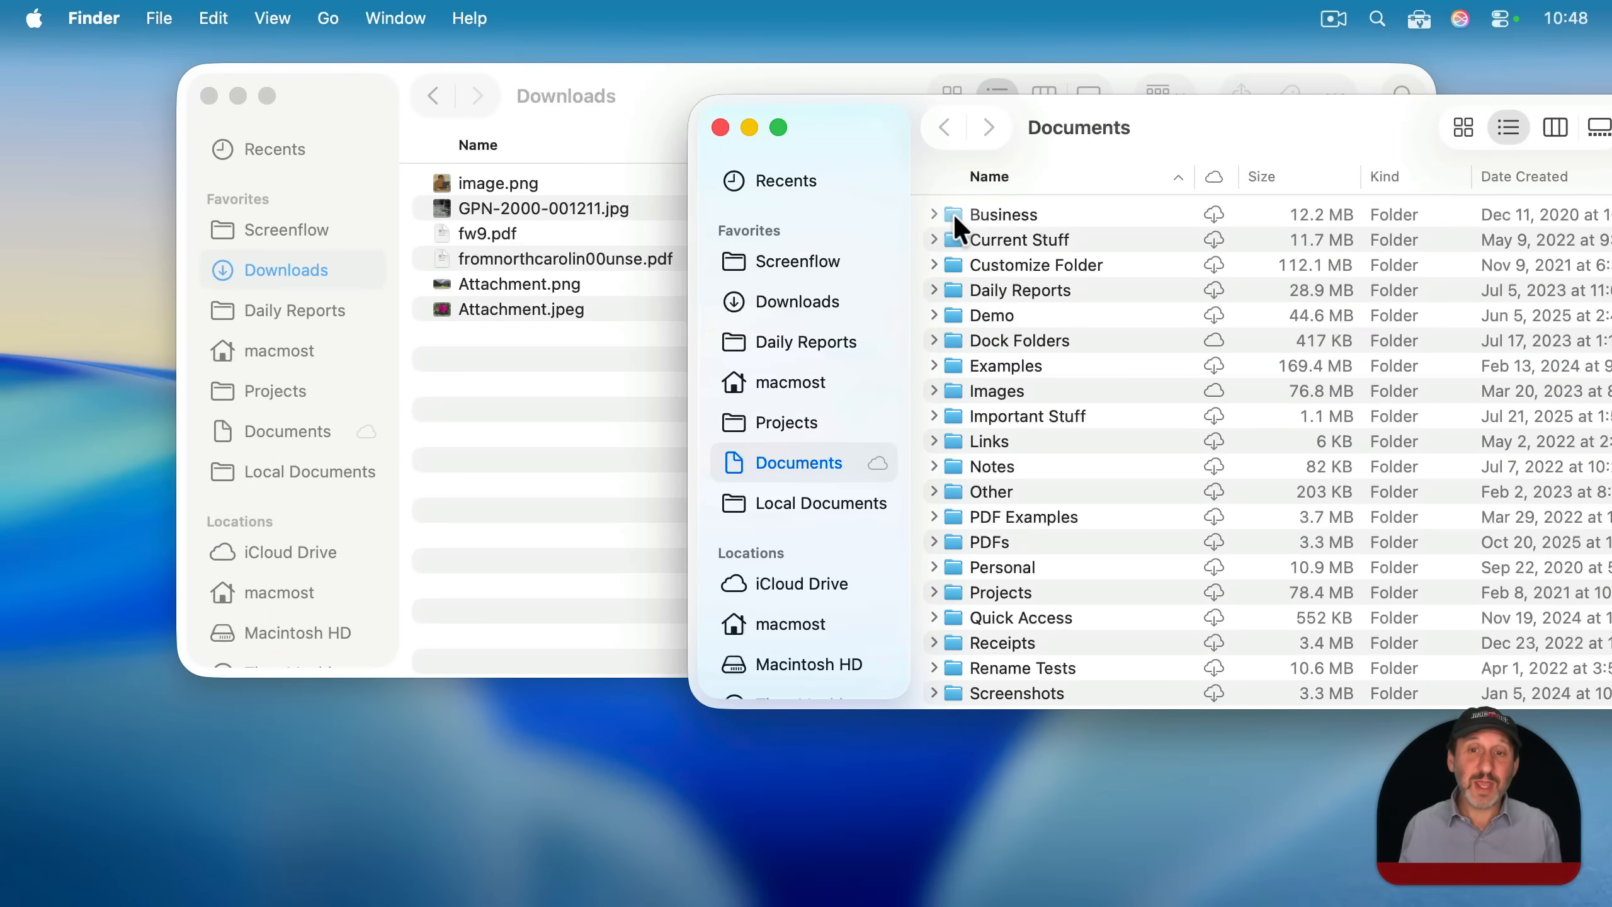
Create aliases of the Business, PDFs and Receipts folders from Documents in the Downloads folder.
left_click_drag(953, 215, 503, 402)
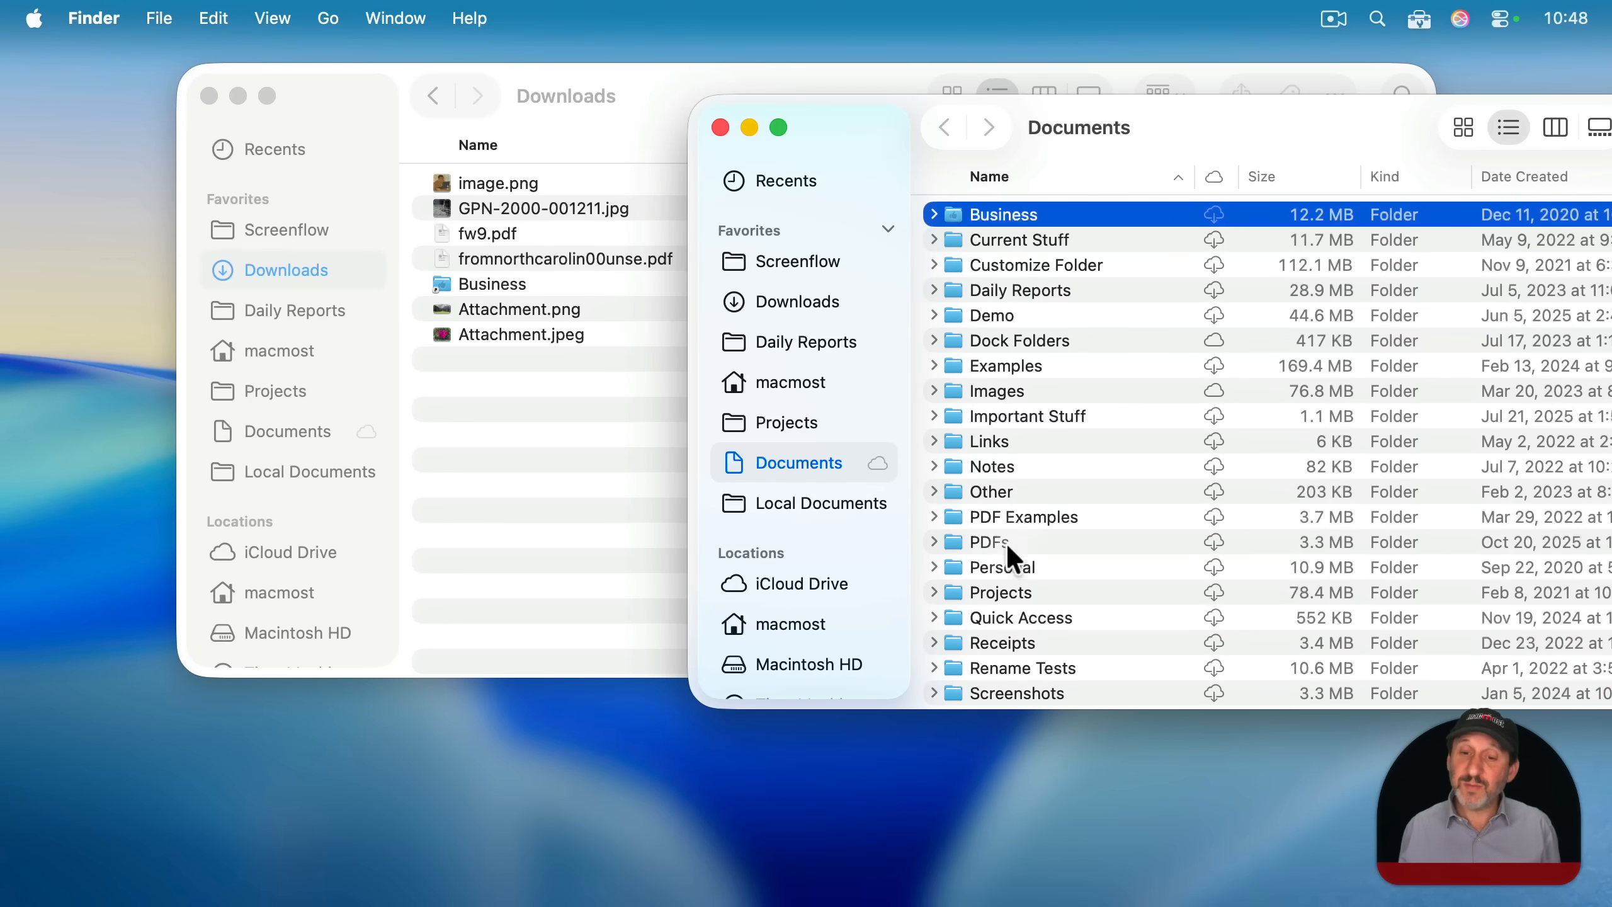
left_click_drag(955, 546, 579, 441)
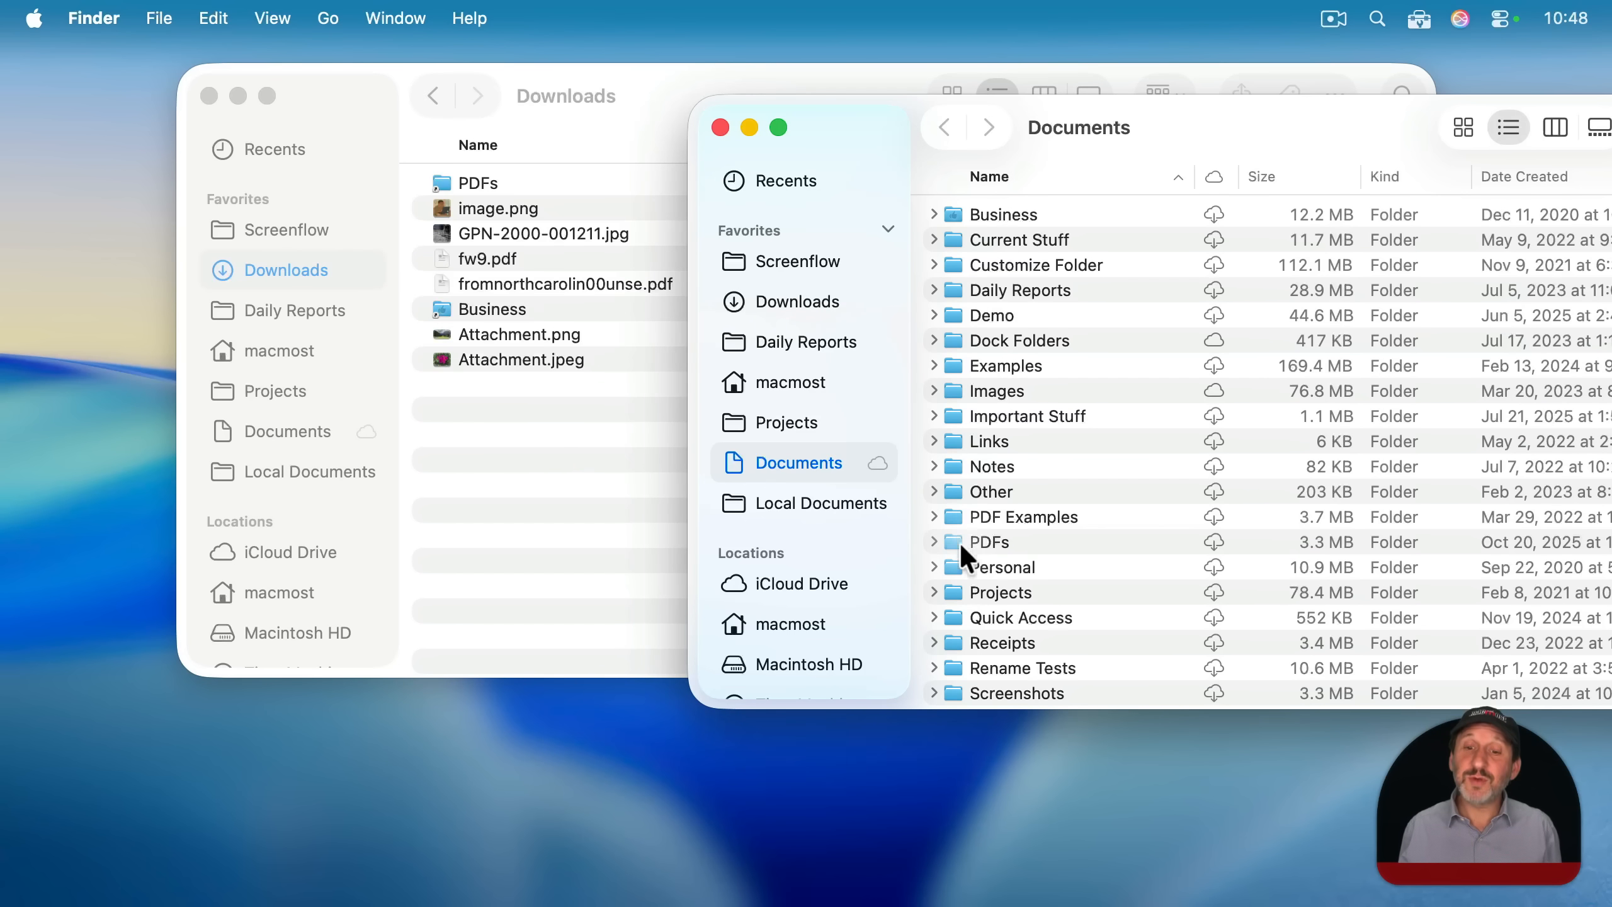
scroll(959, 569, "down", 5)
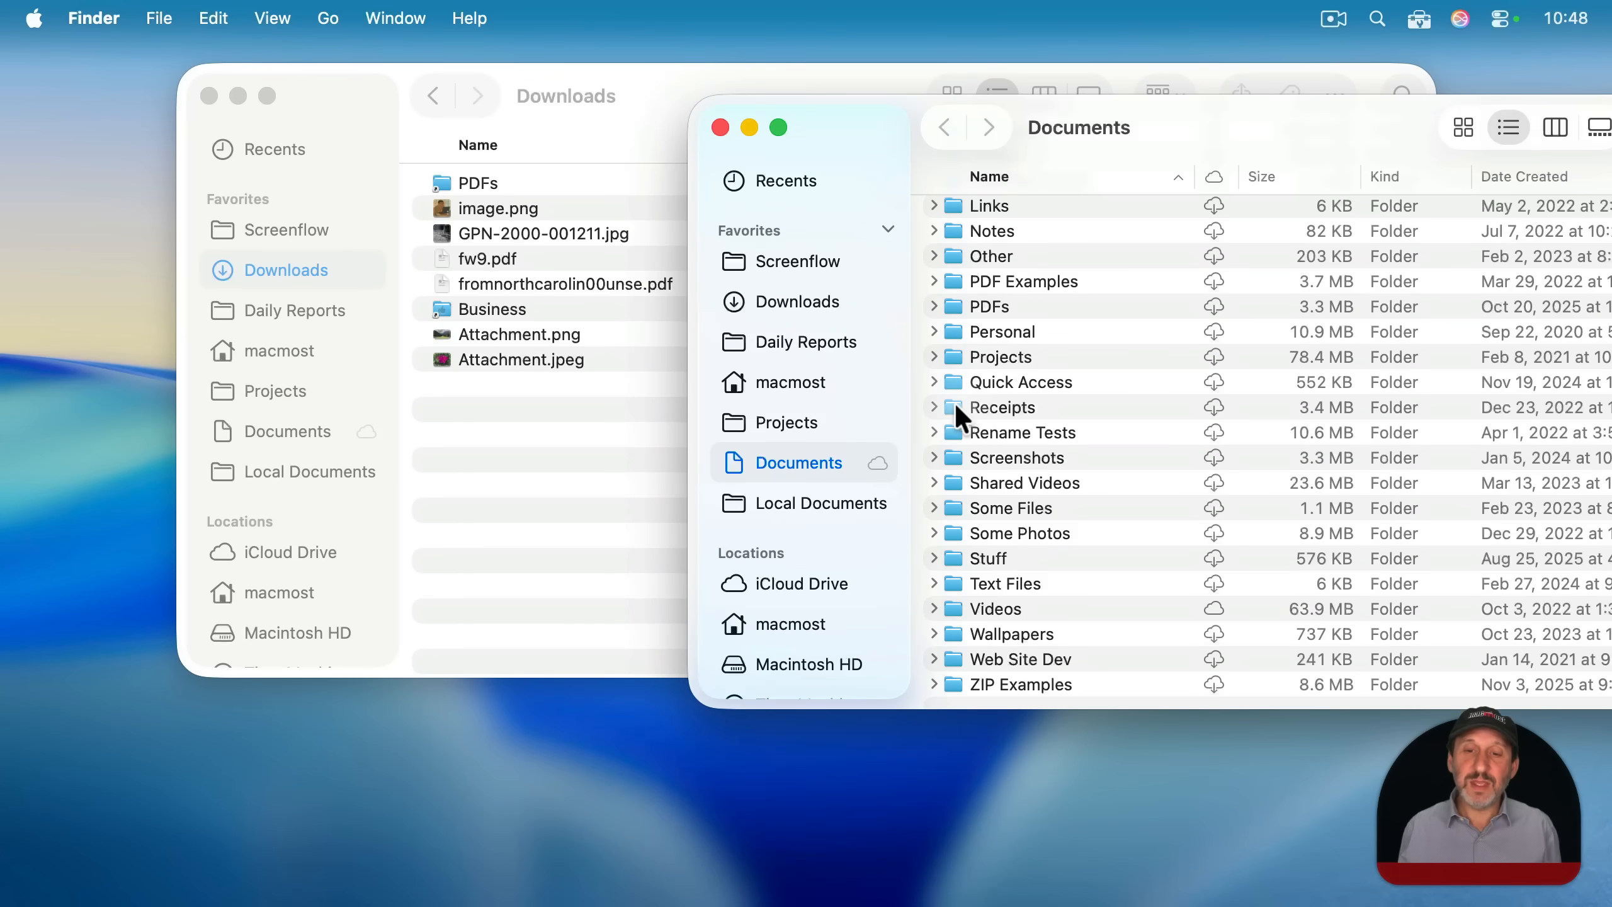
left_click_drag(955, 407, 522, 437)
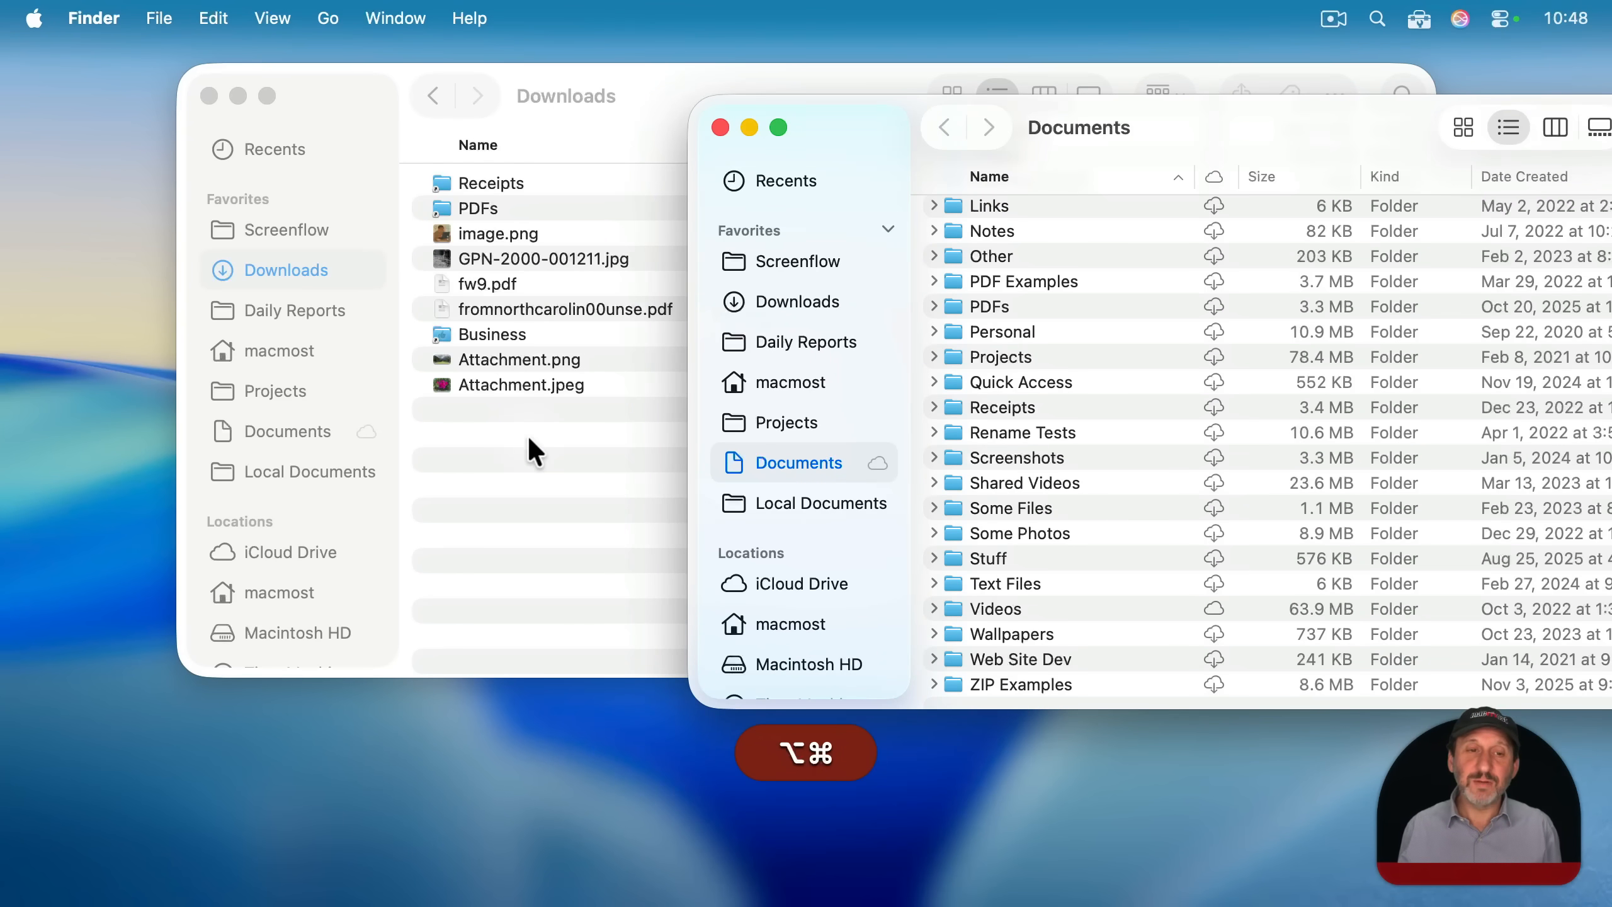
File image.png, Attachment.png and Attachment.jpeg from Downloads into their destination folders through the folder aliases.
left_click(527, 434)
left_click(482, 233)
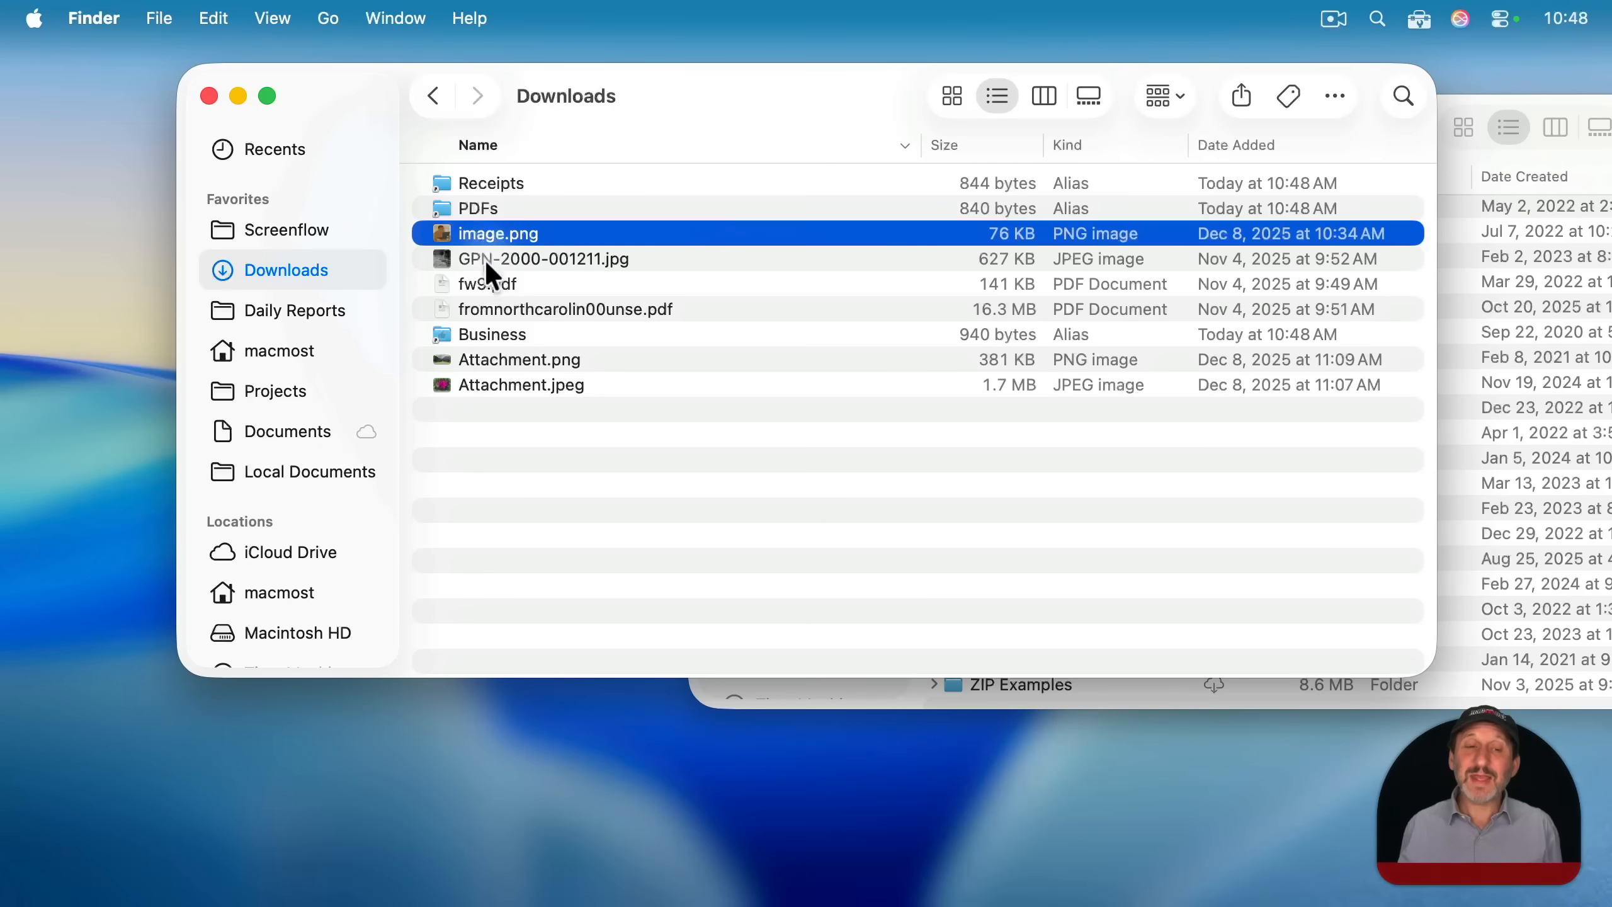
left_click(488, 287)
left_click(490, 313)
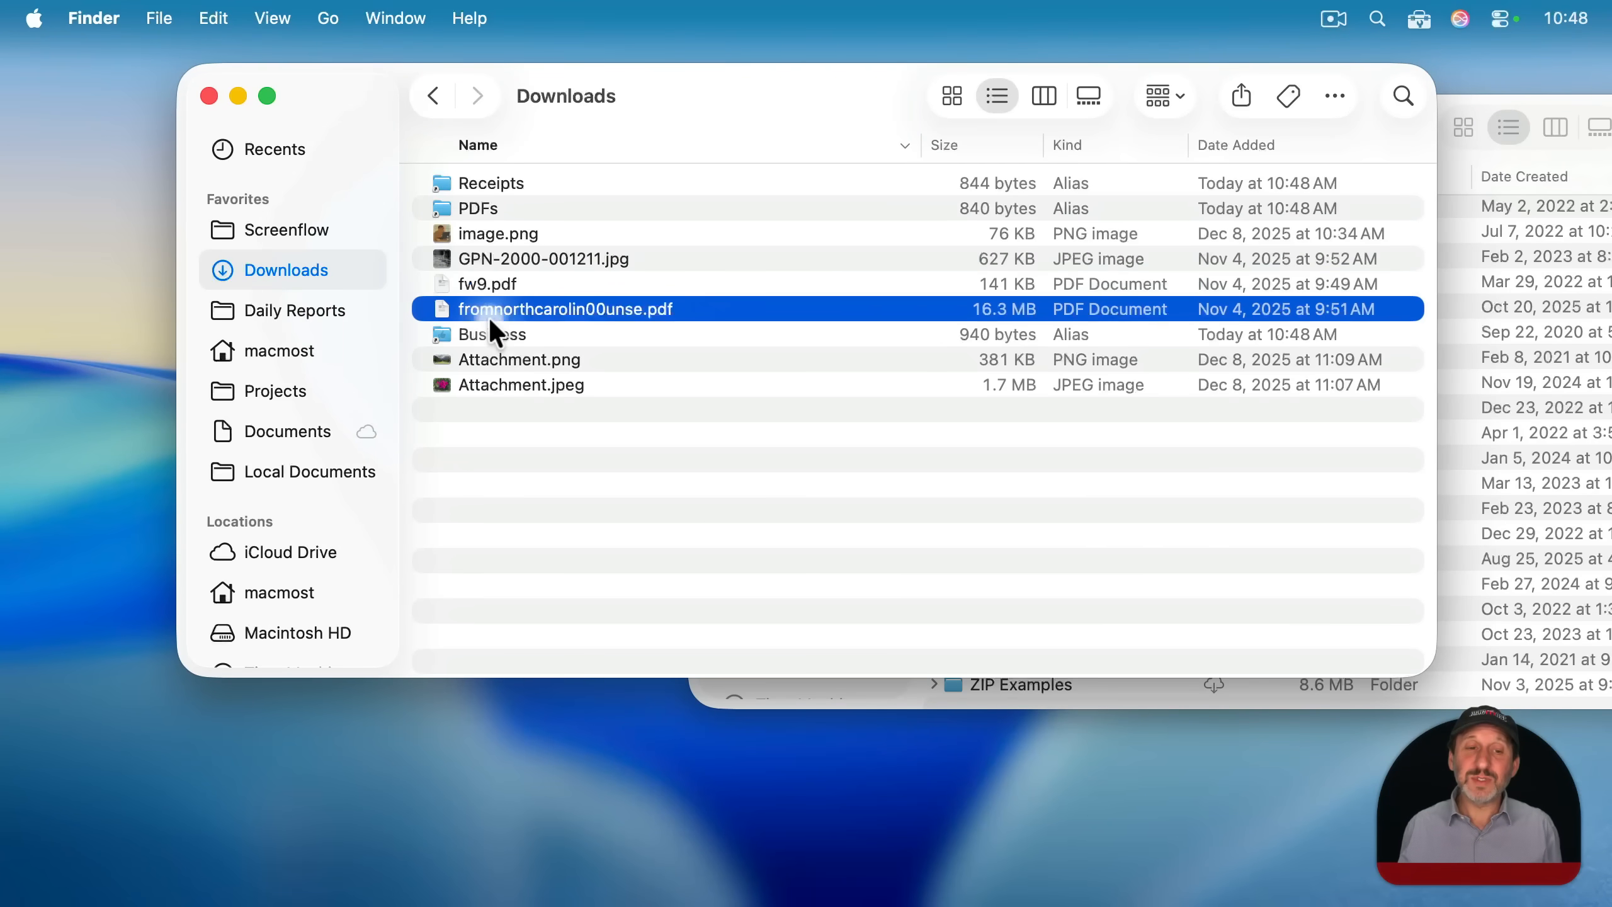
left_click(490, 235)
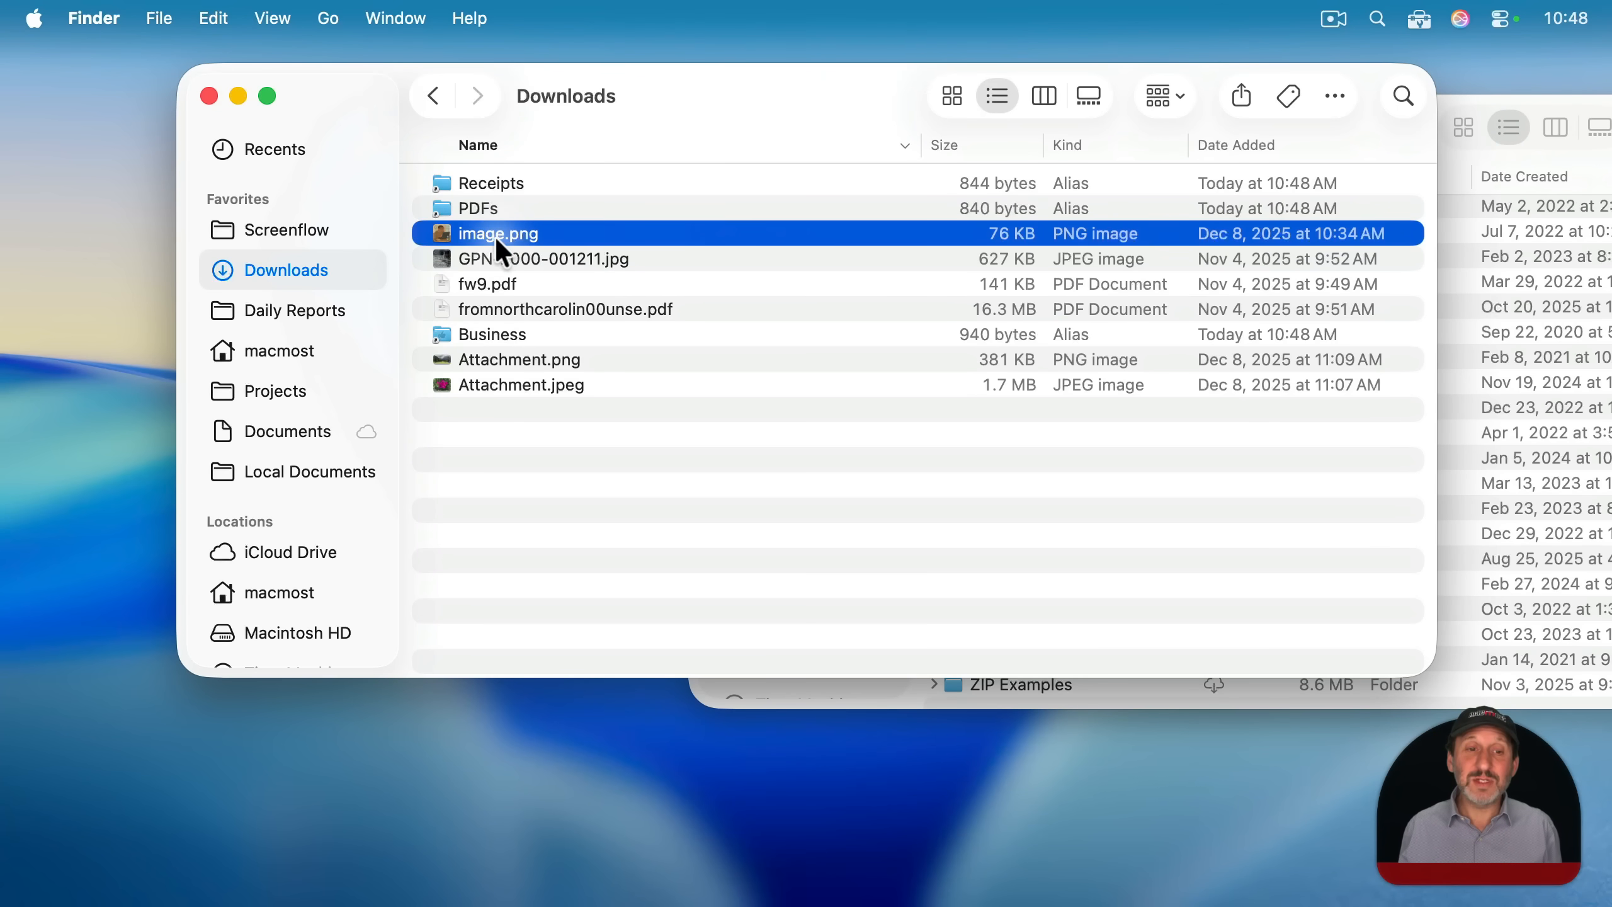
left_click_drag(495, 236, 475, 206)
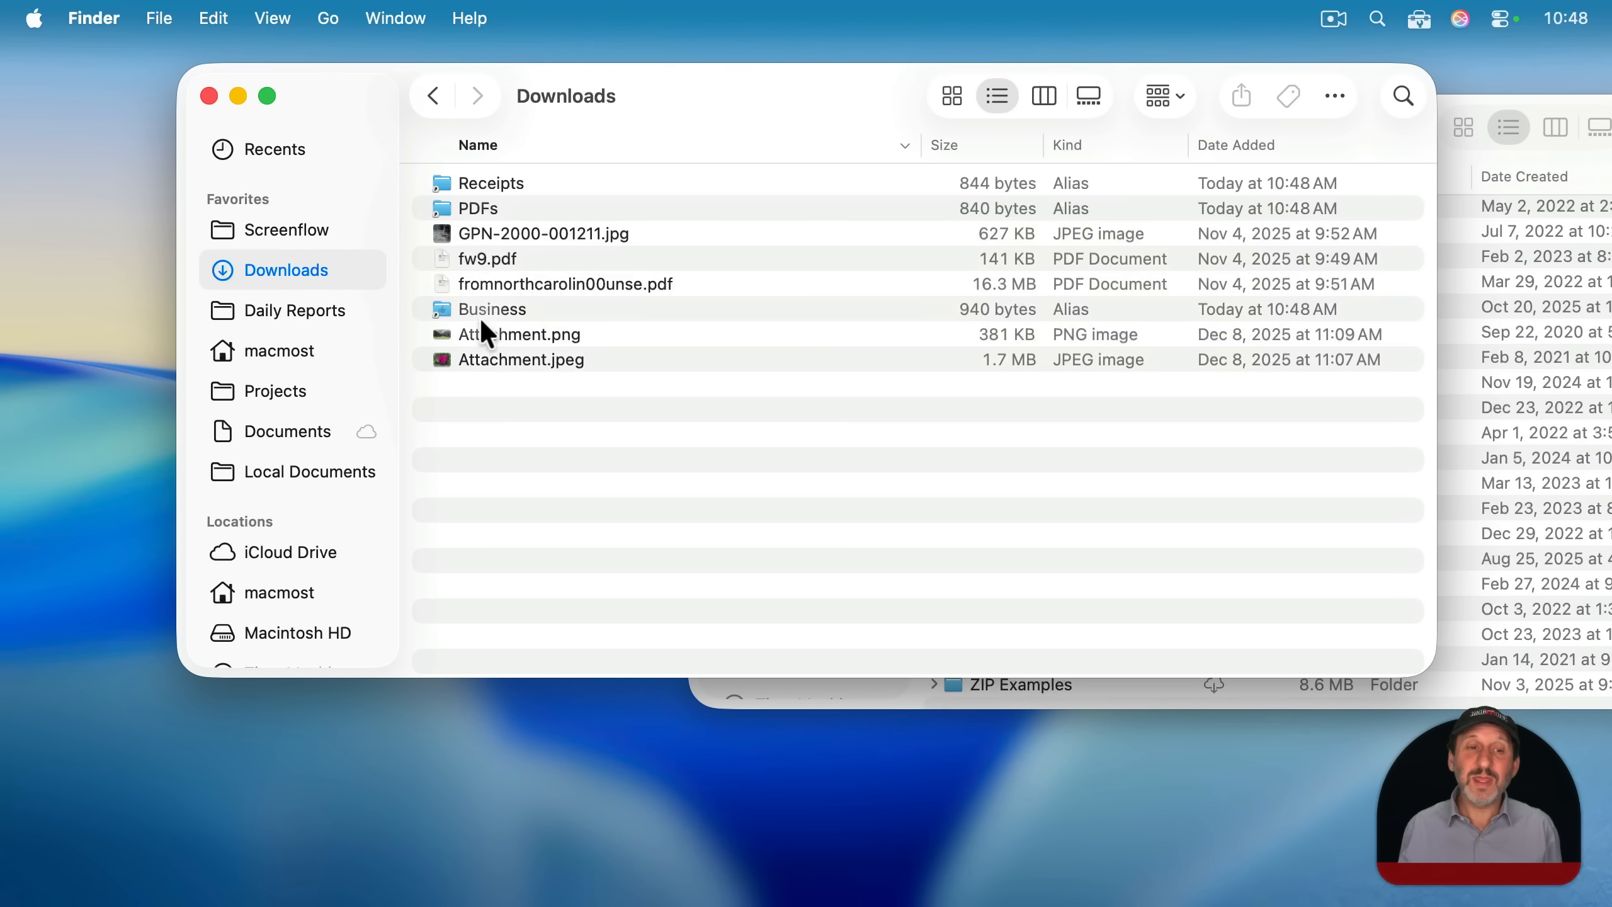
left_click_drag(482, 324, 478, 175)
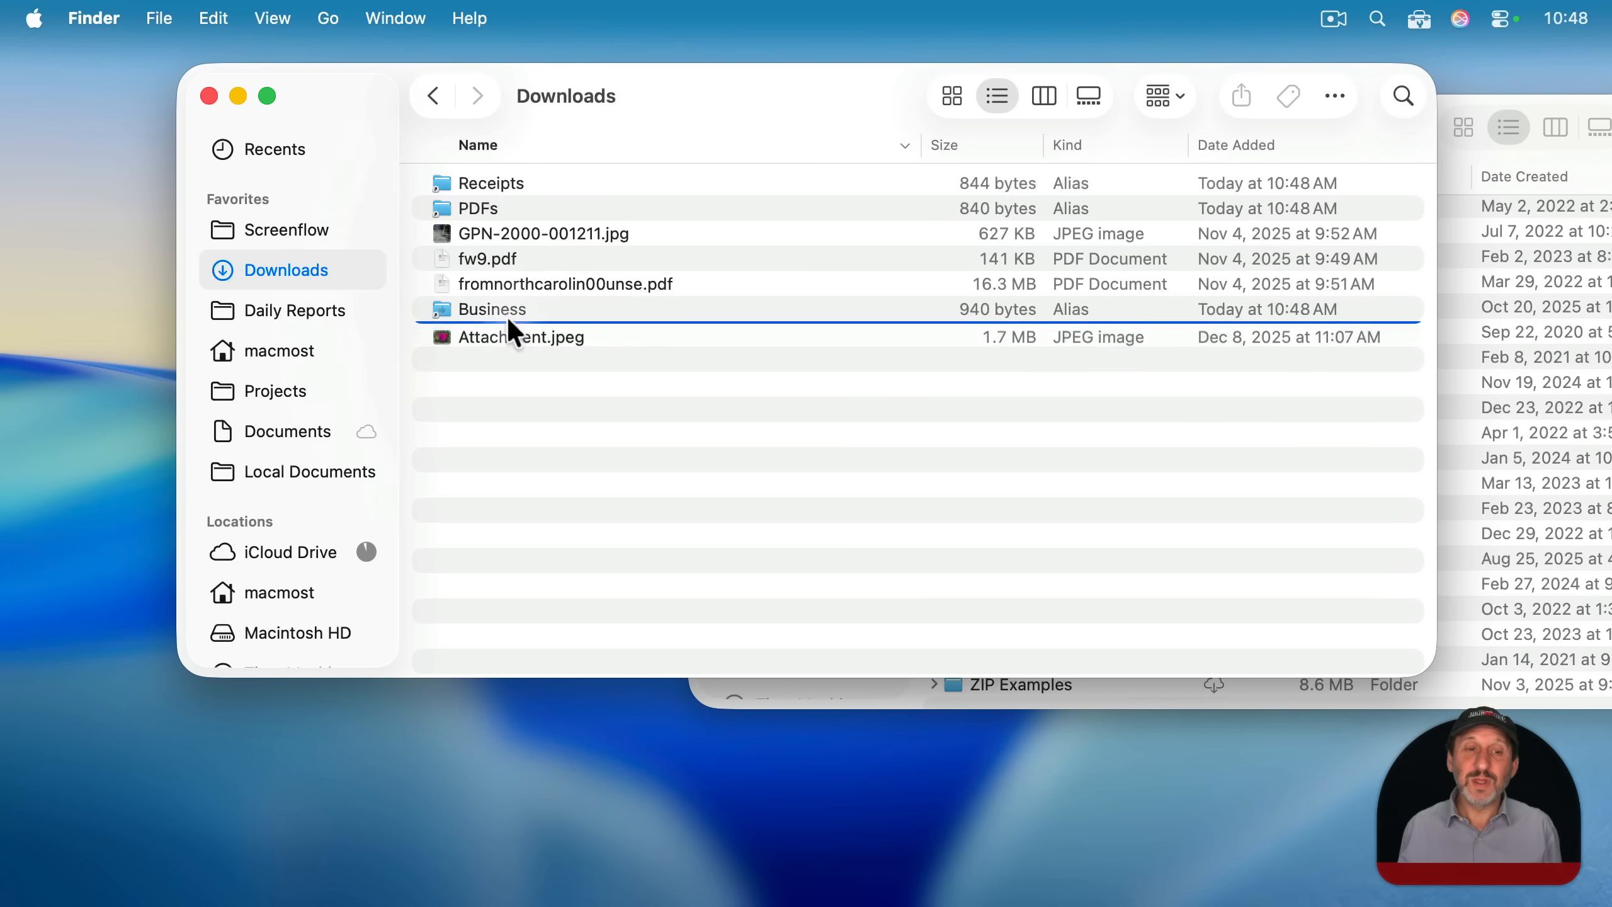
left_click_drag(496, 338, 489, 308)
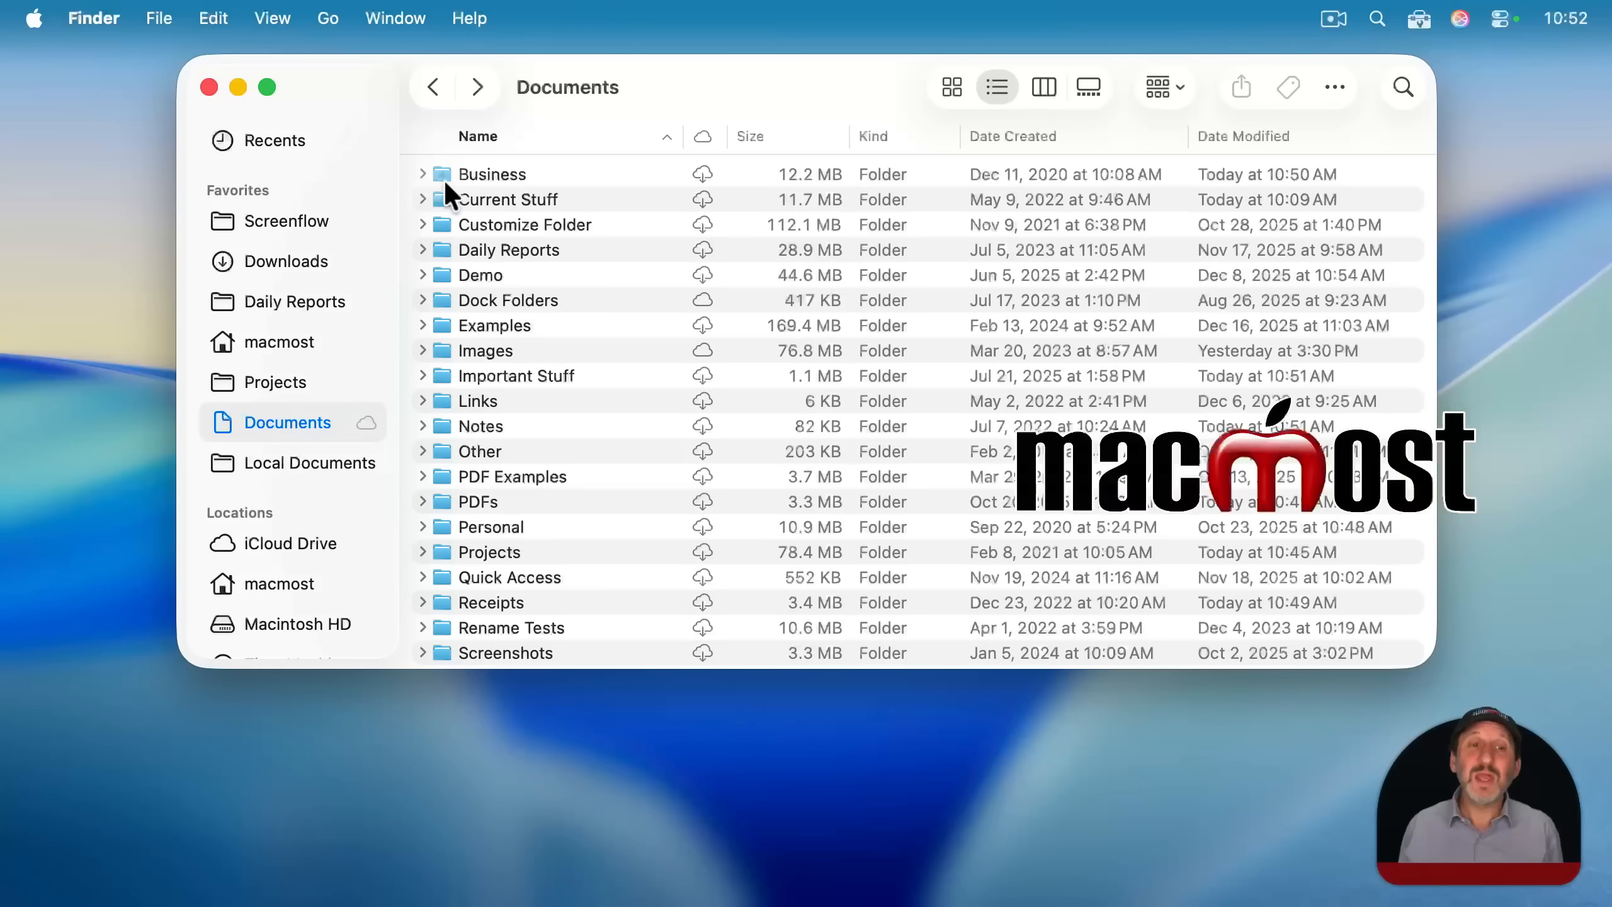
Create an alias of Tax Info 2025.numbers from the Business folder at the top level of Documents, and collapse Business.
left_click(442, 180)
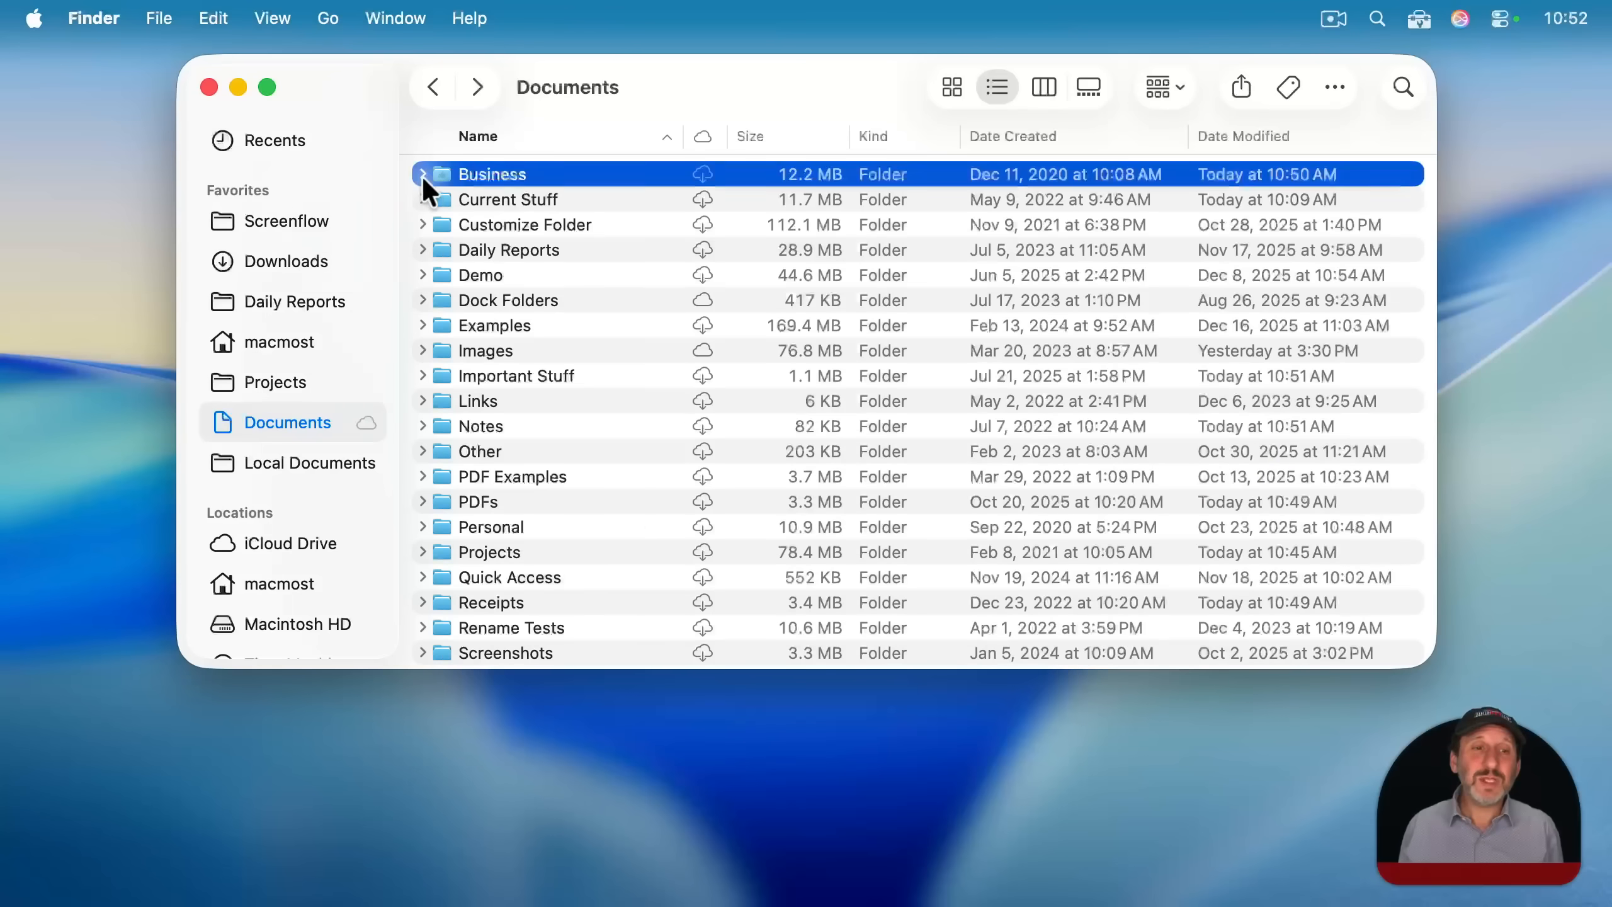
left_click(422, 174, "alt")
scroll(535, 486, "down", 5)
scroll(536, 487, "down", 4)
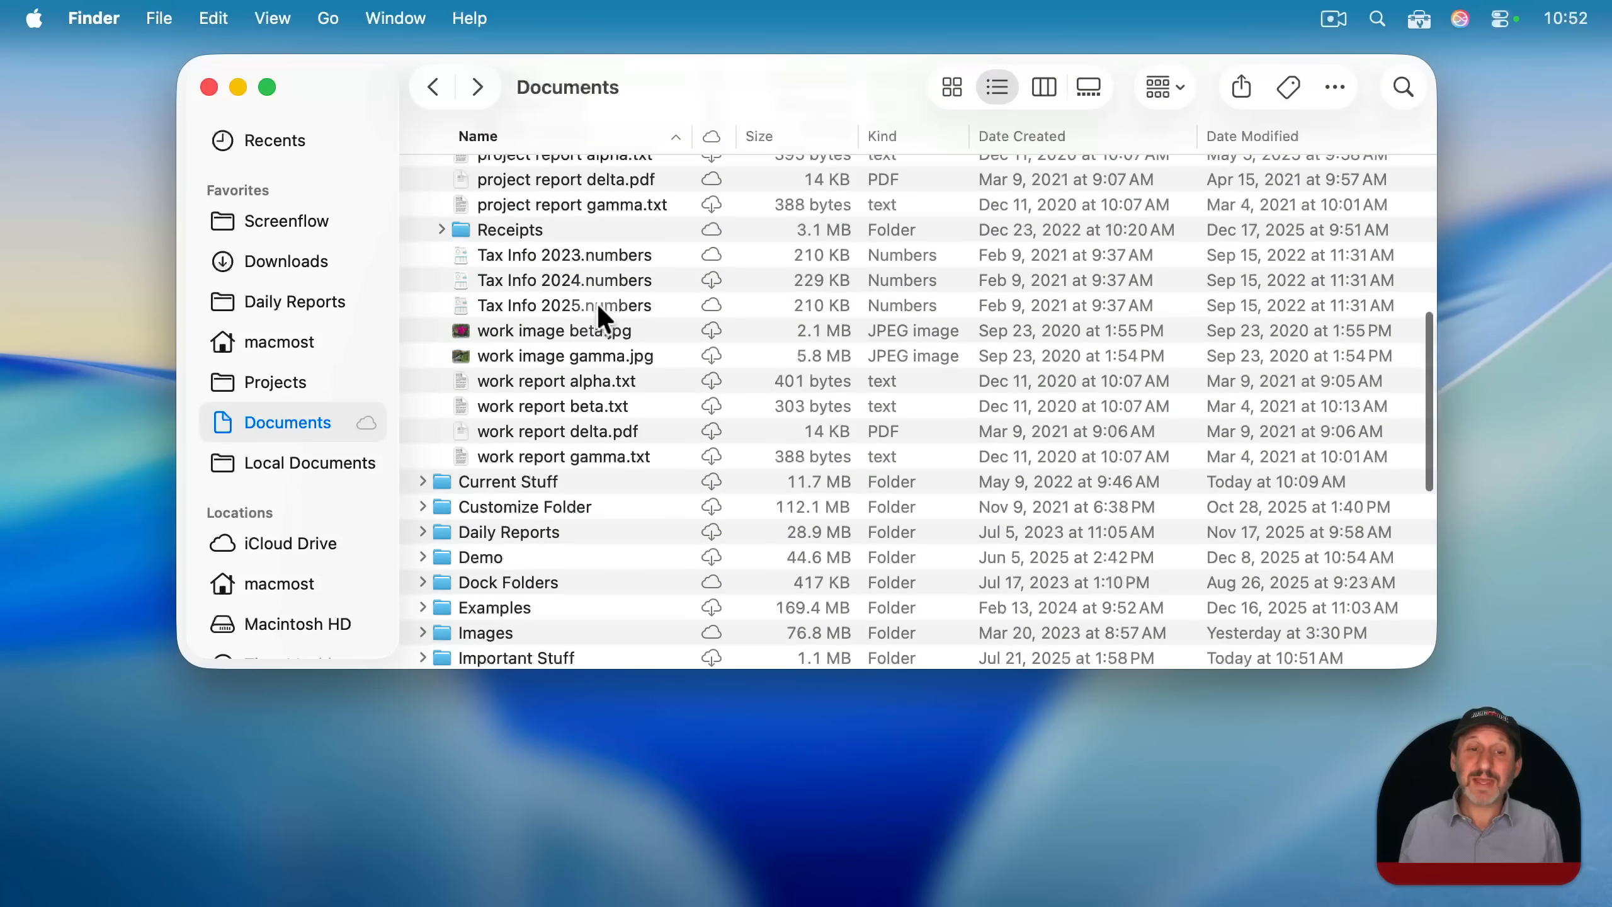
left_click(533, 305)
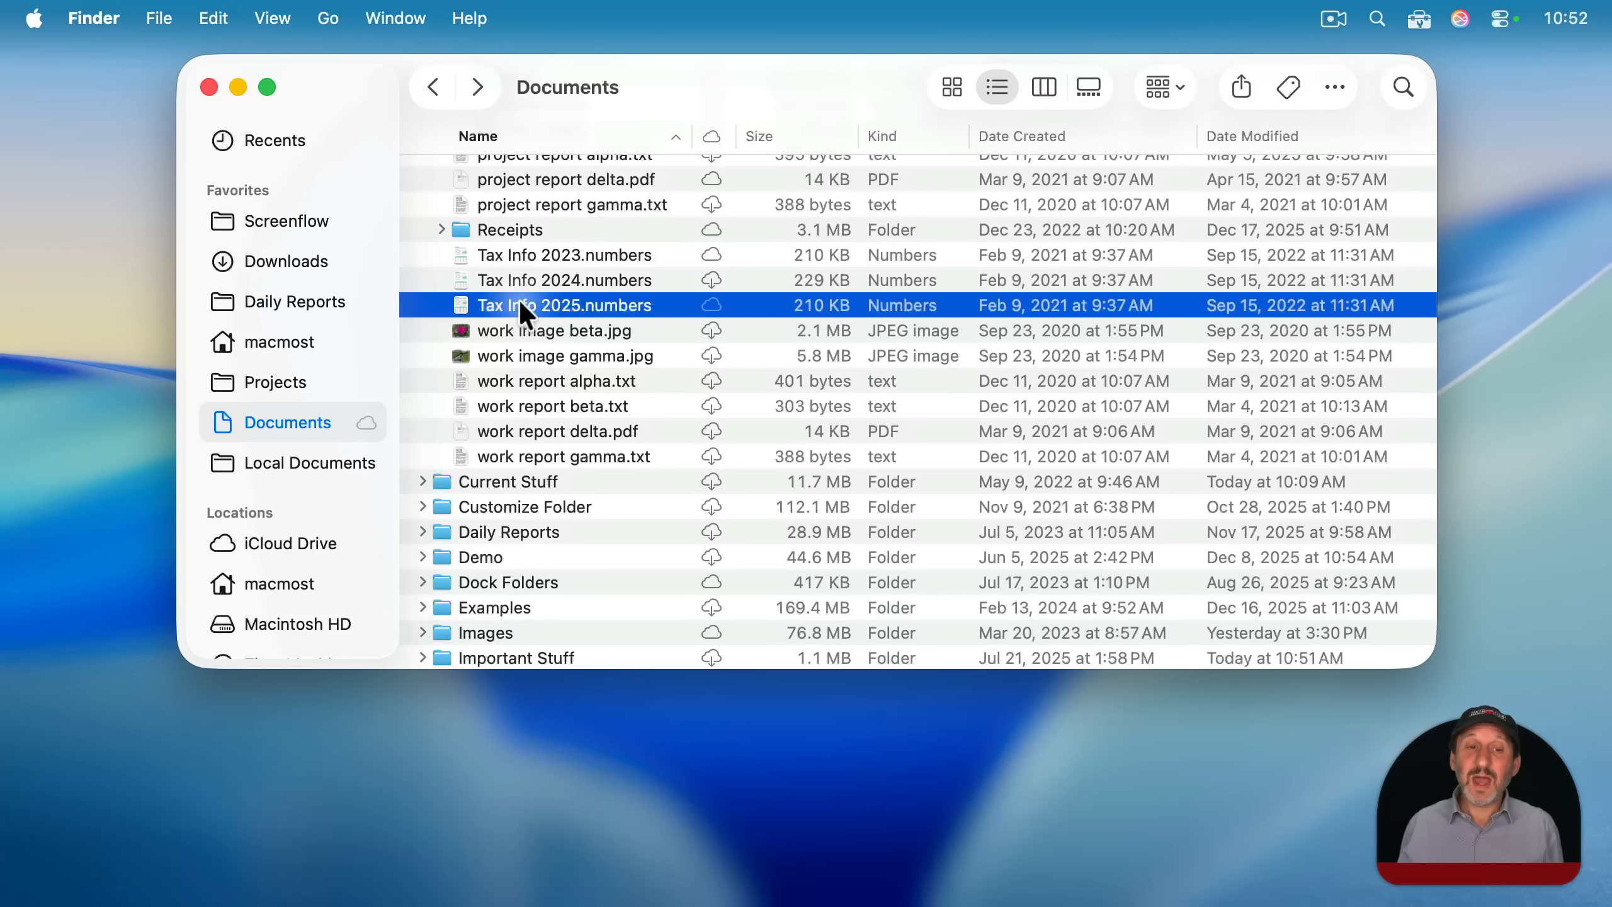
scroll(561, 308, "up", 7)
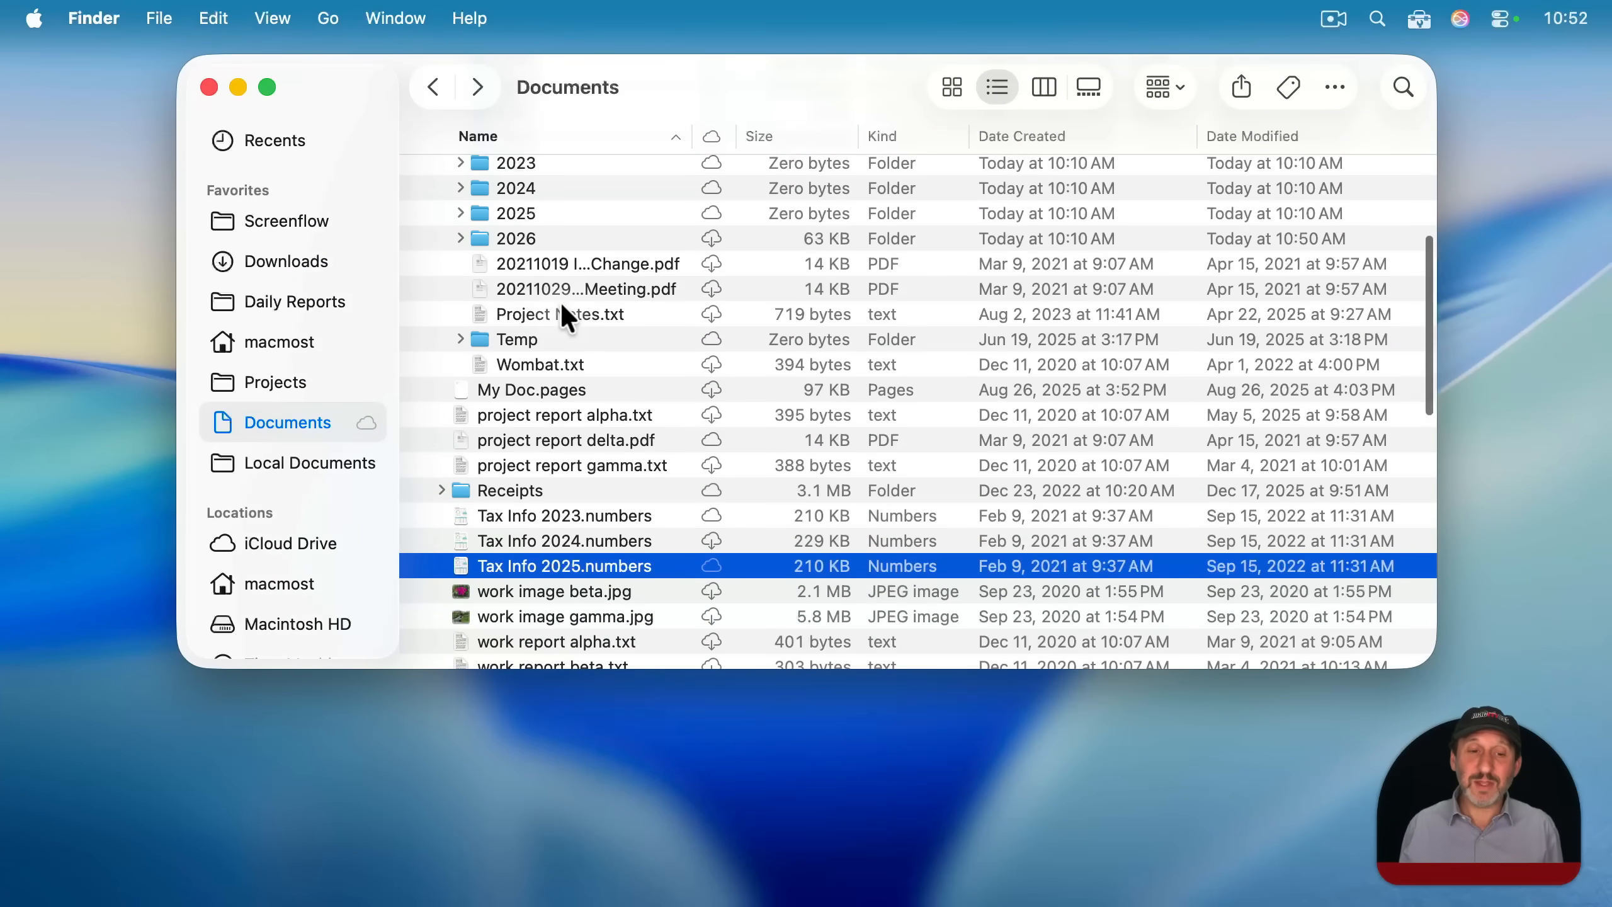
left_click_drag(527, 565, 537, 163)
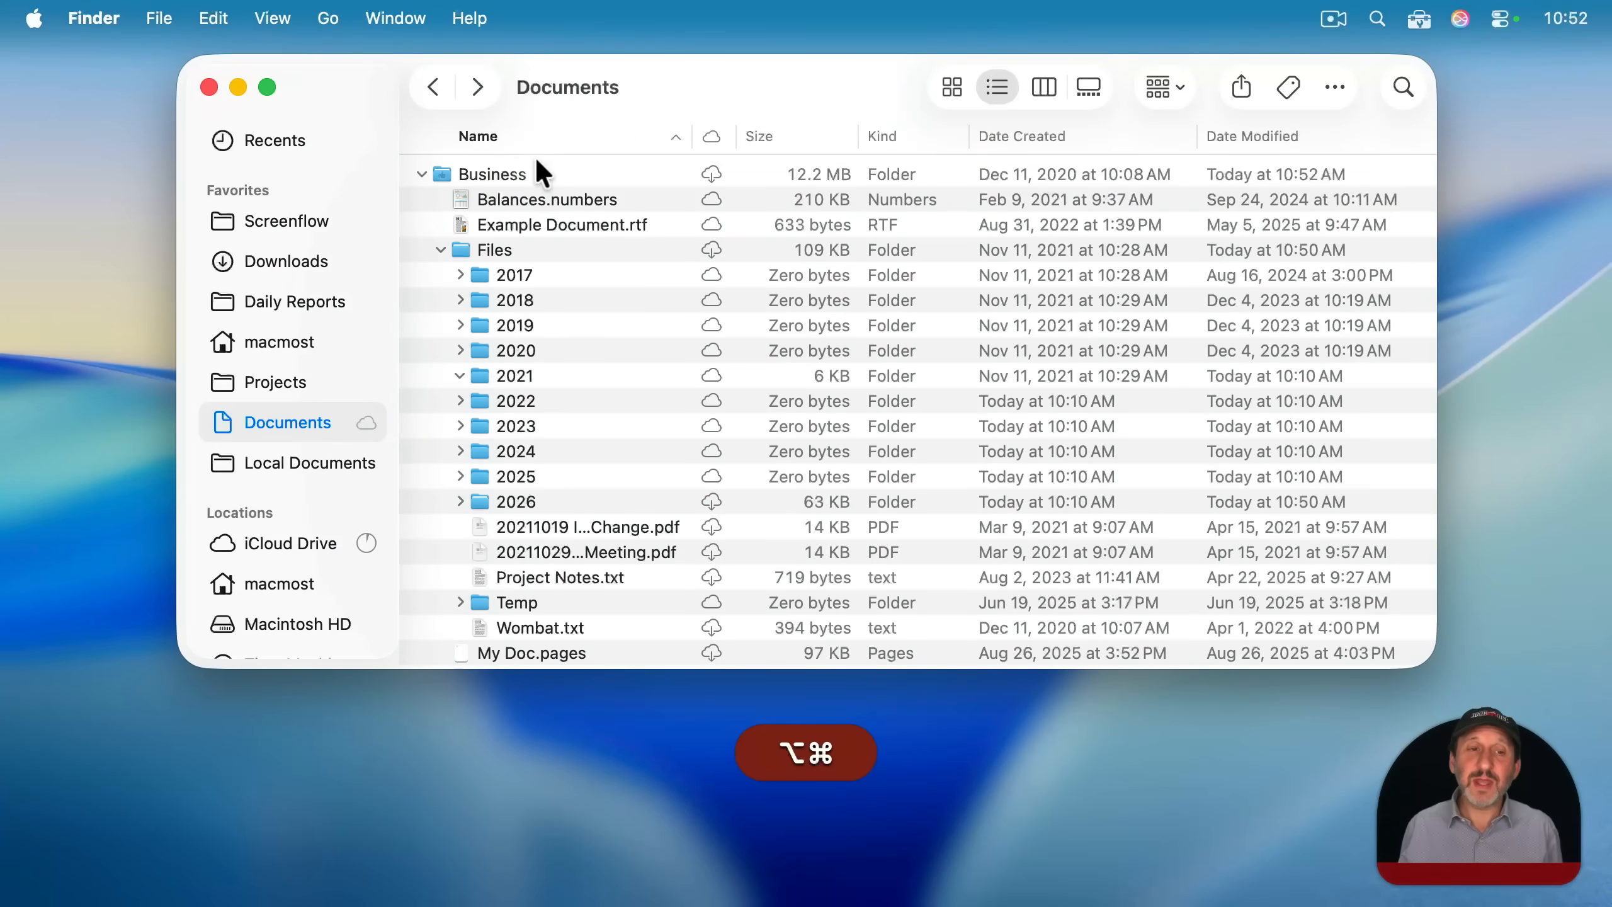
left_click(422, 173, "alt+super")
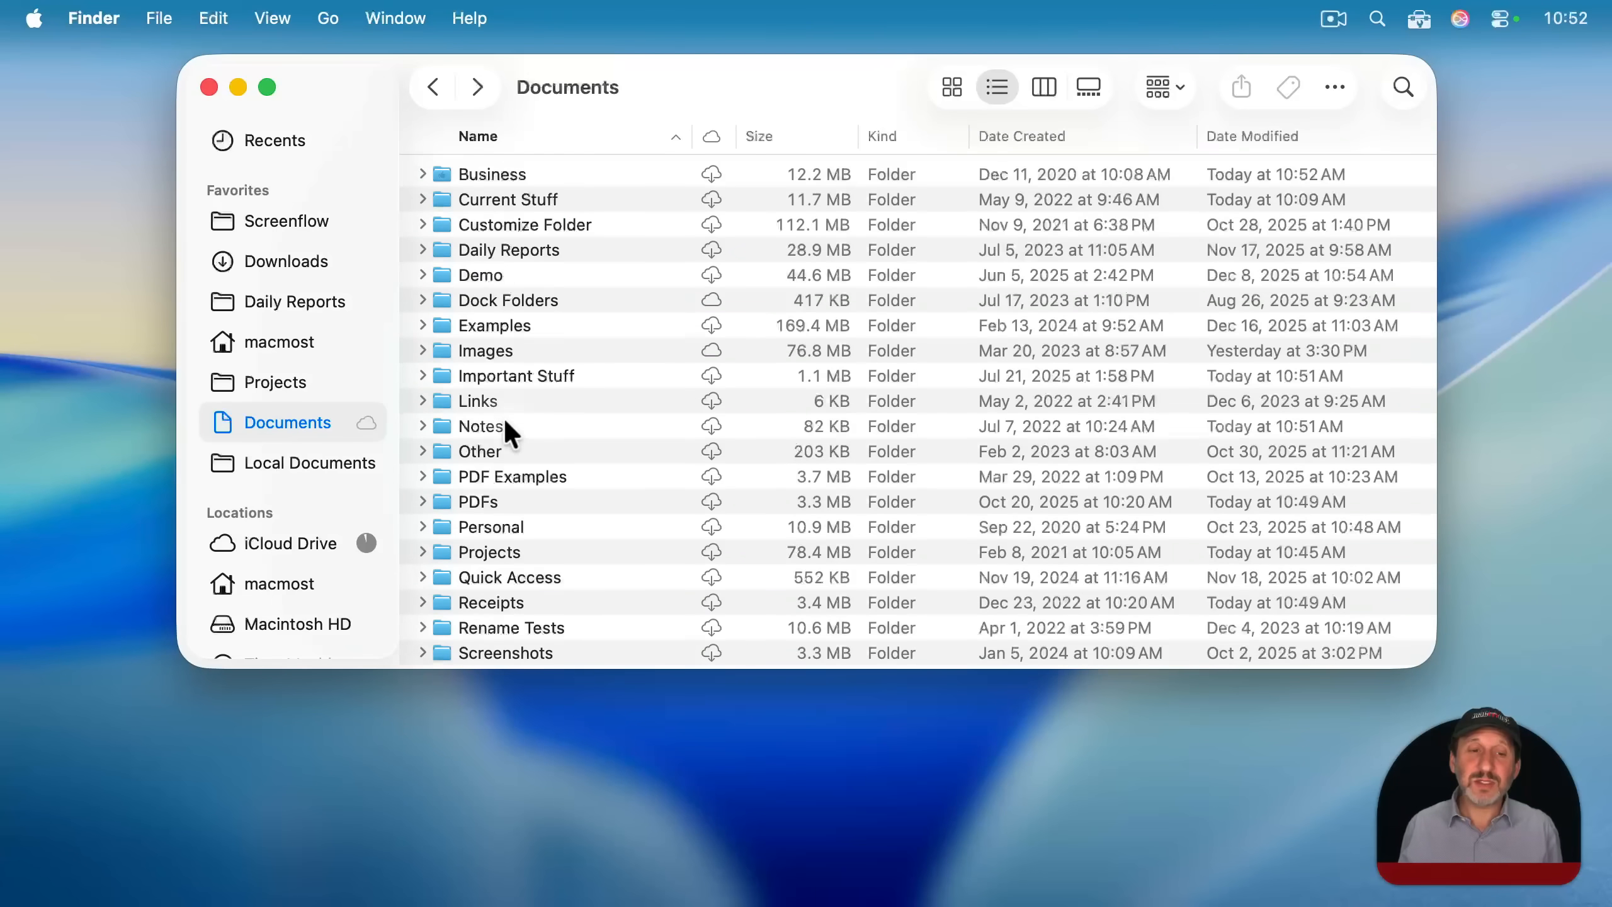
Rename the Tax Info 2025.numbers alias in Documents as Current Tax Info.
scroll(504, 419, "down", 5)
scroll(503, 419, "down", 1)
left_click(467, 595)
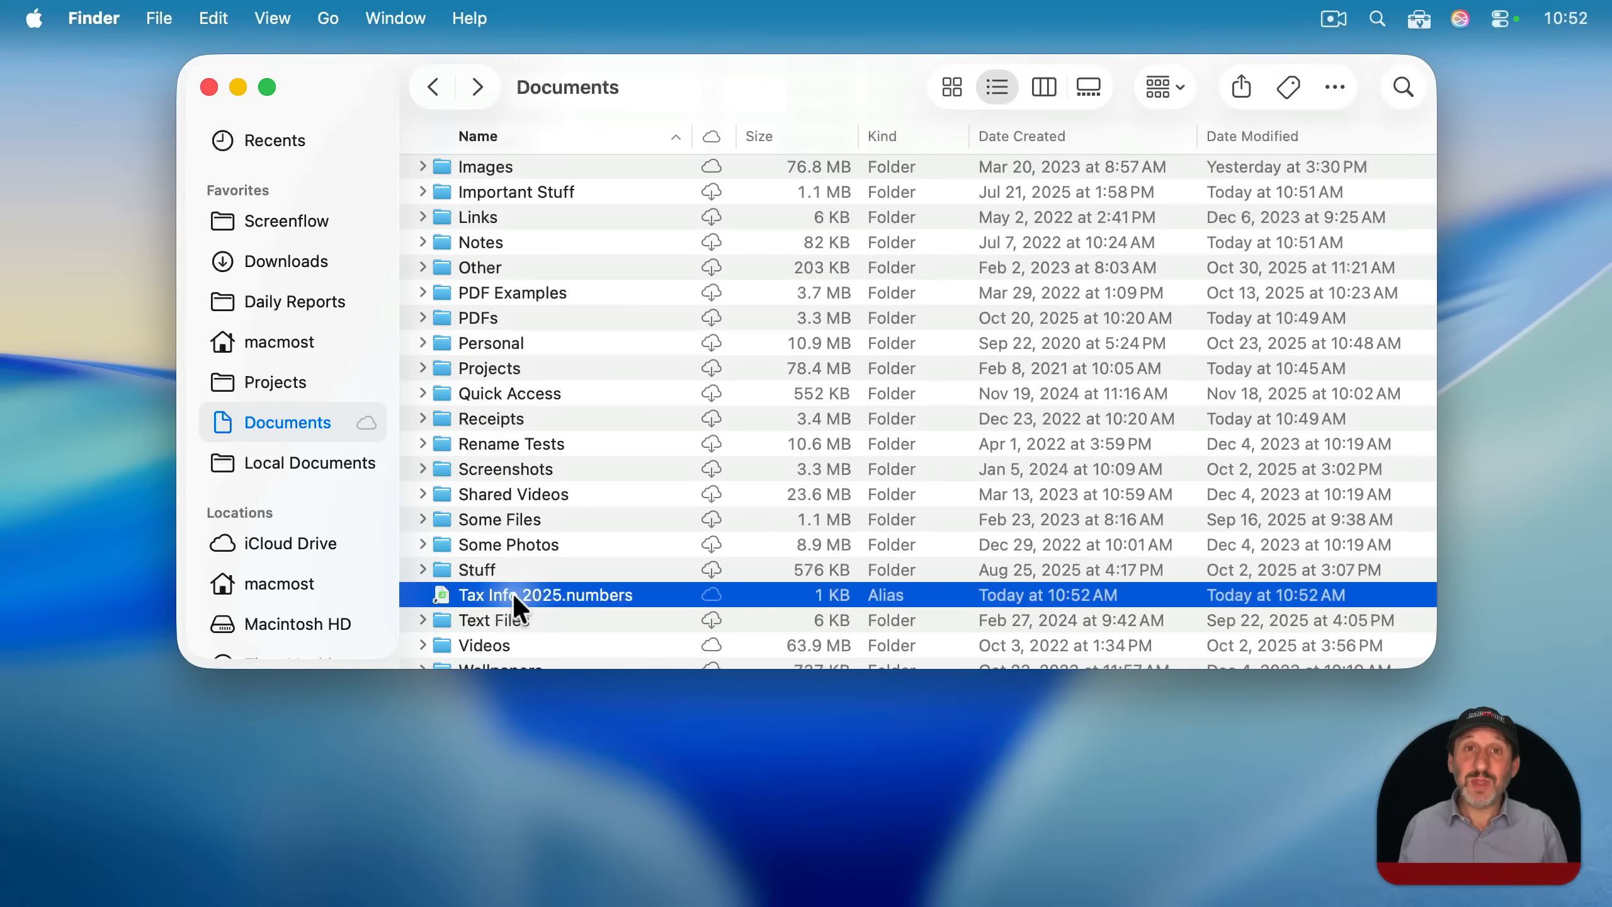
key("Return")
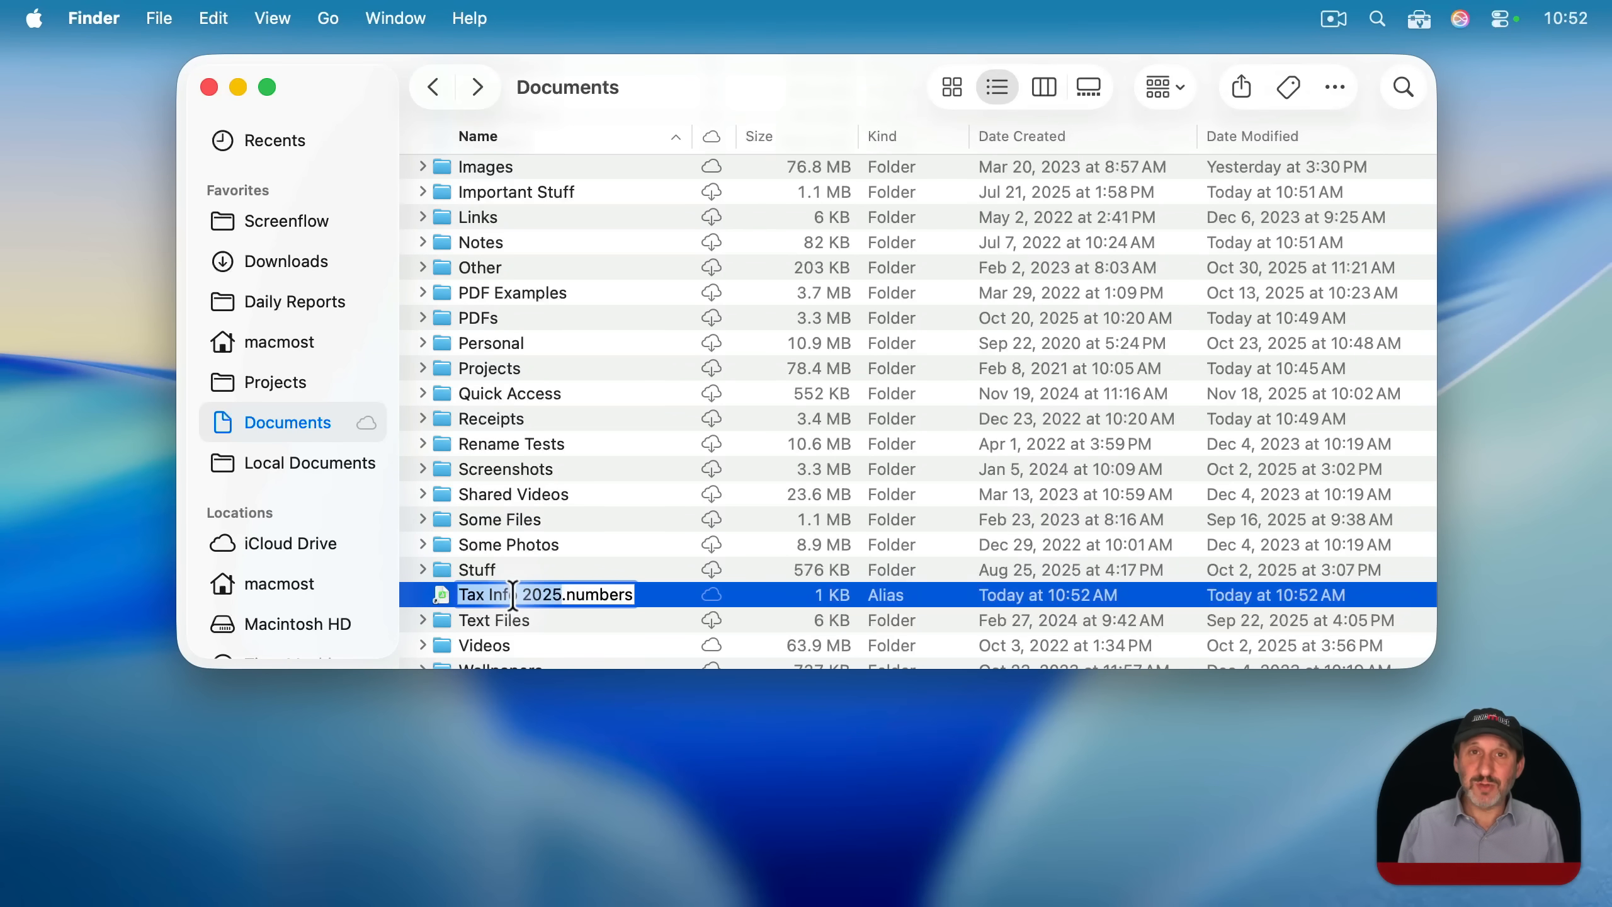
key("super+a")
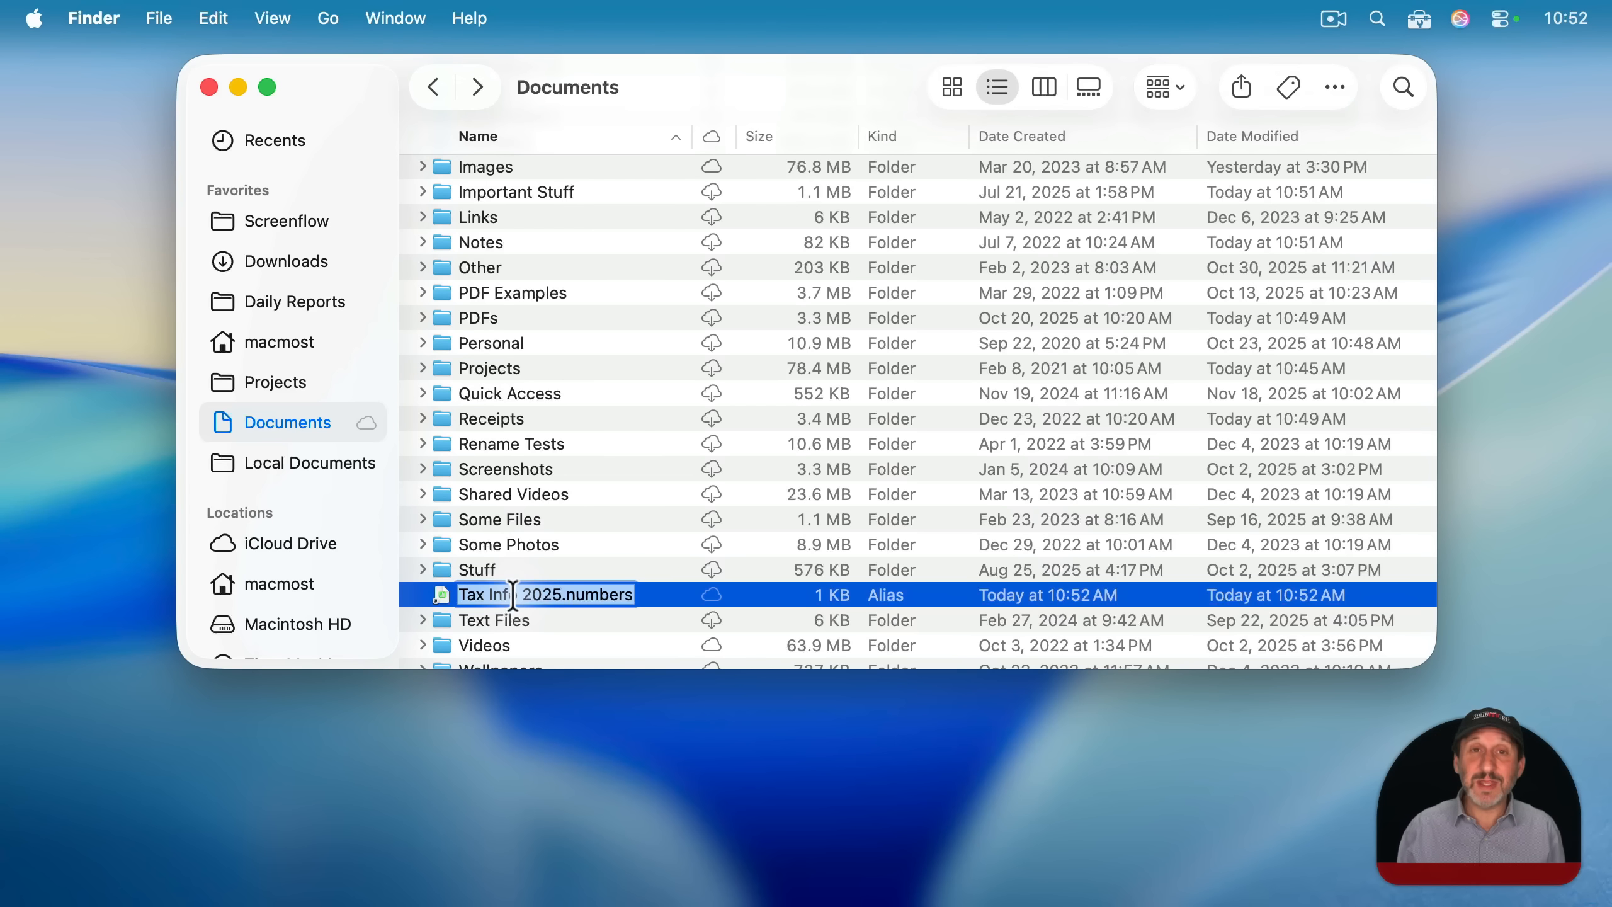
type("Cu")
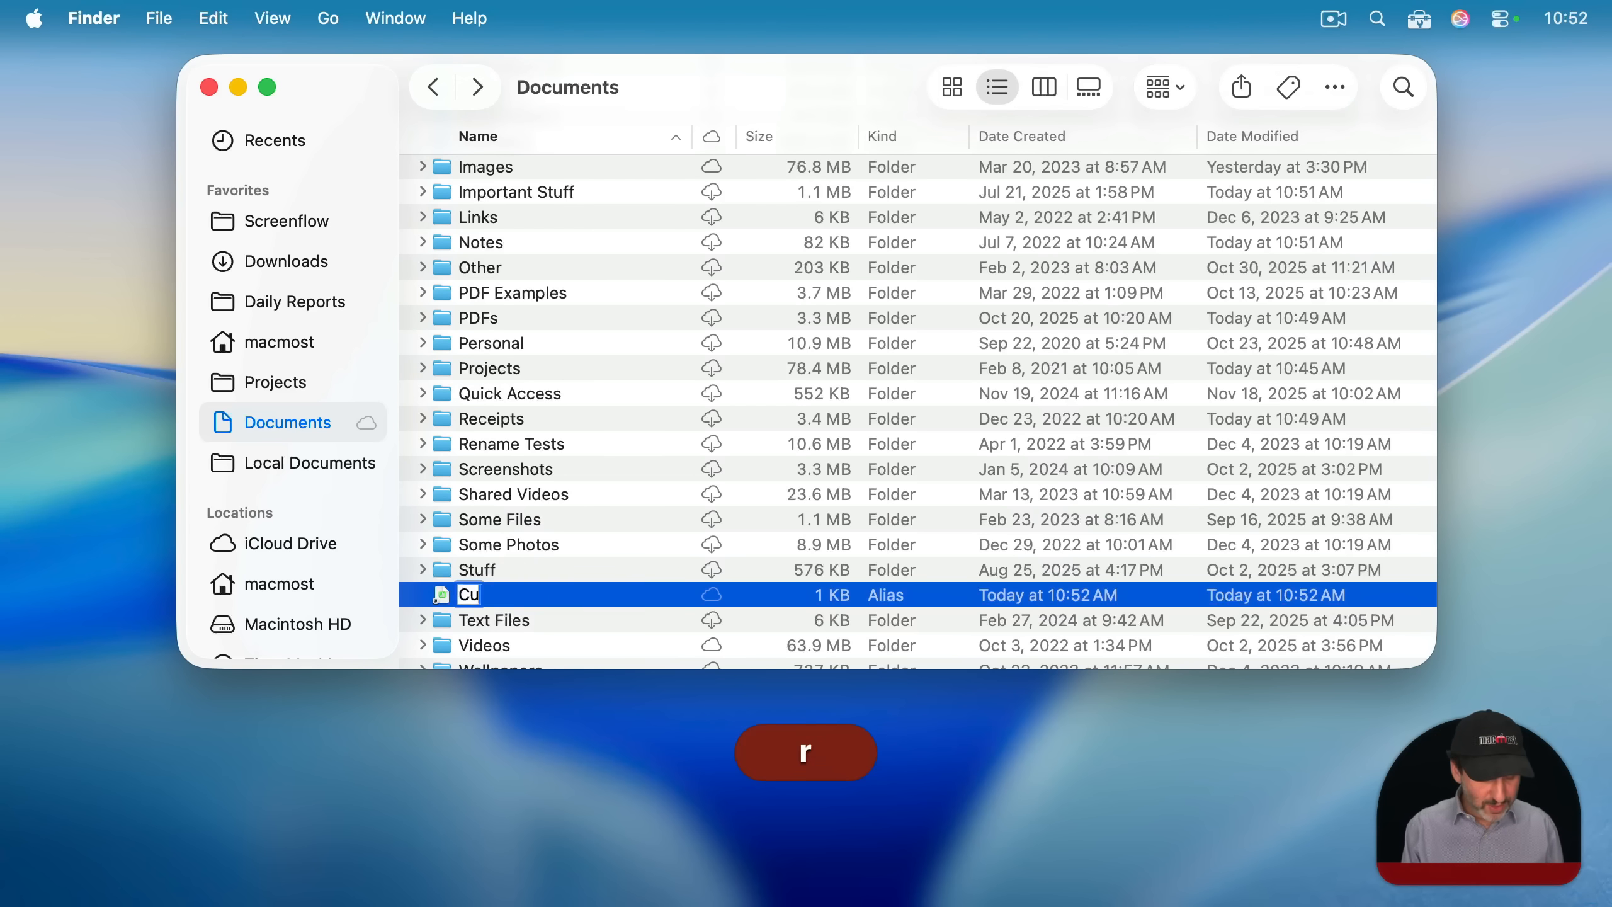
type("rrent Tax Info")
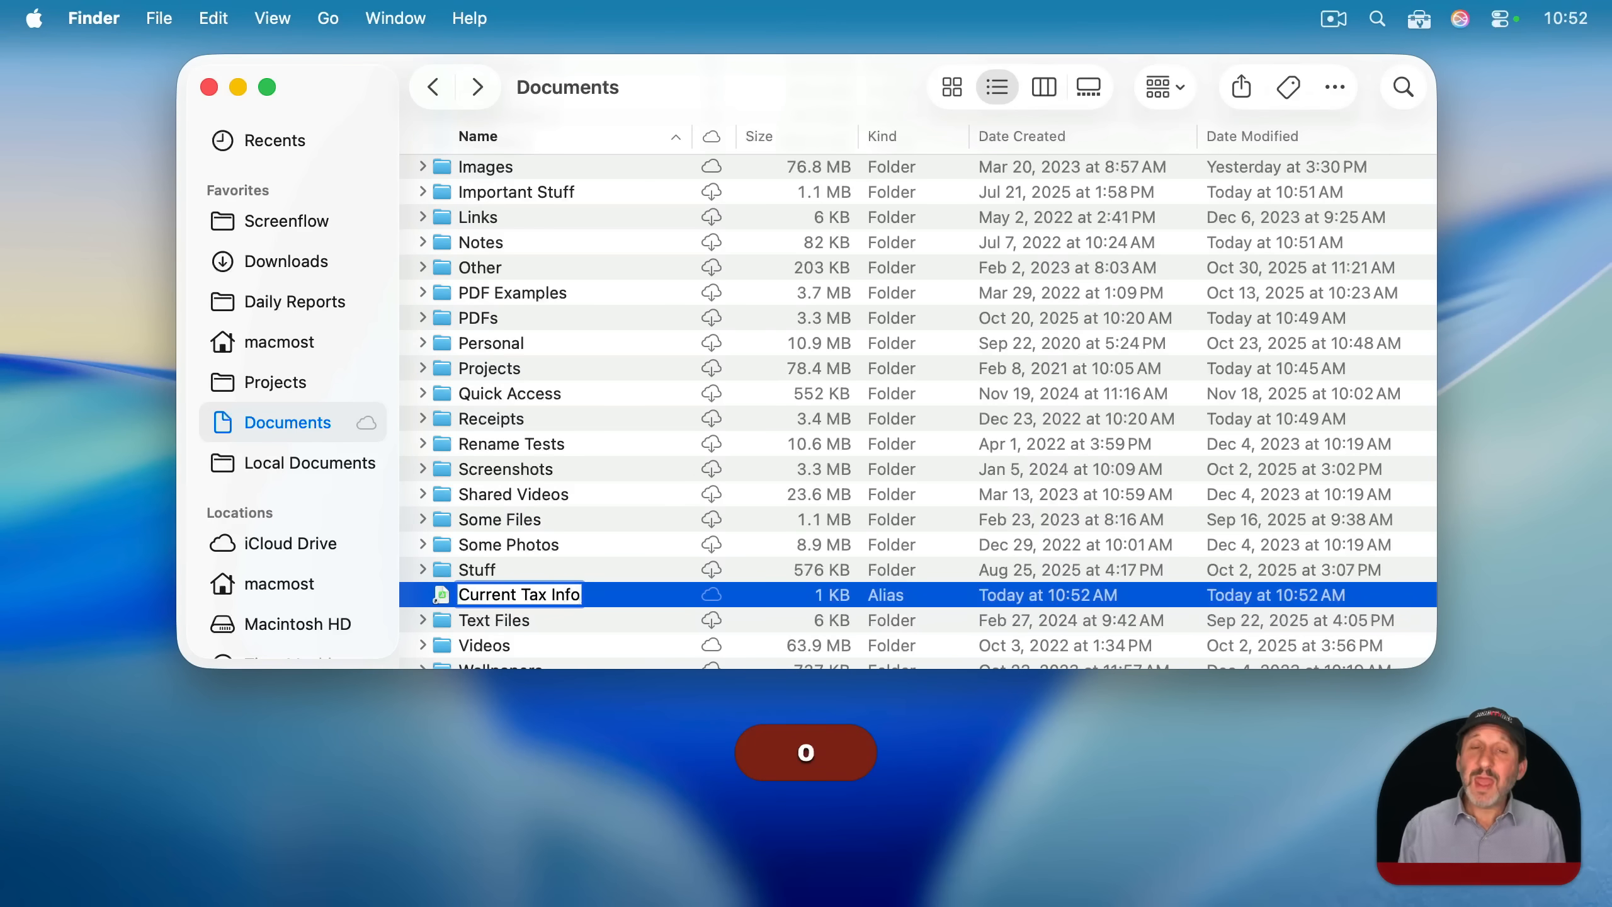
key("Return")
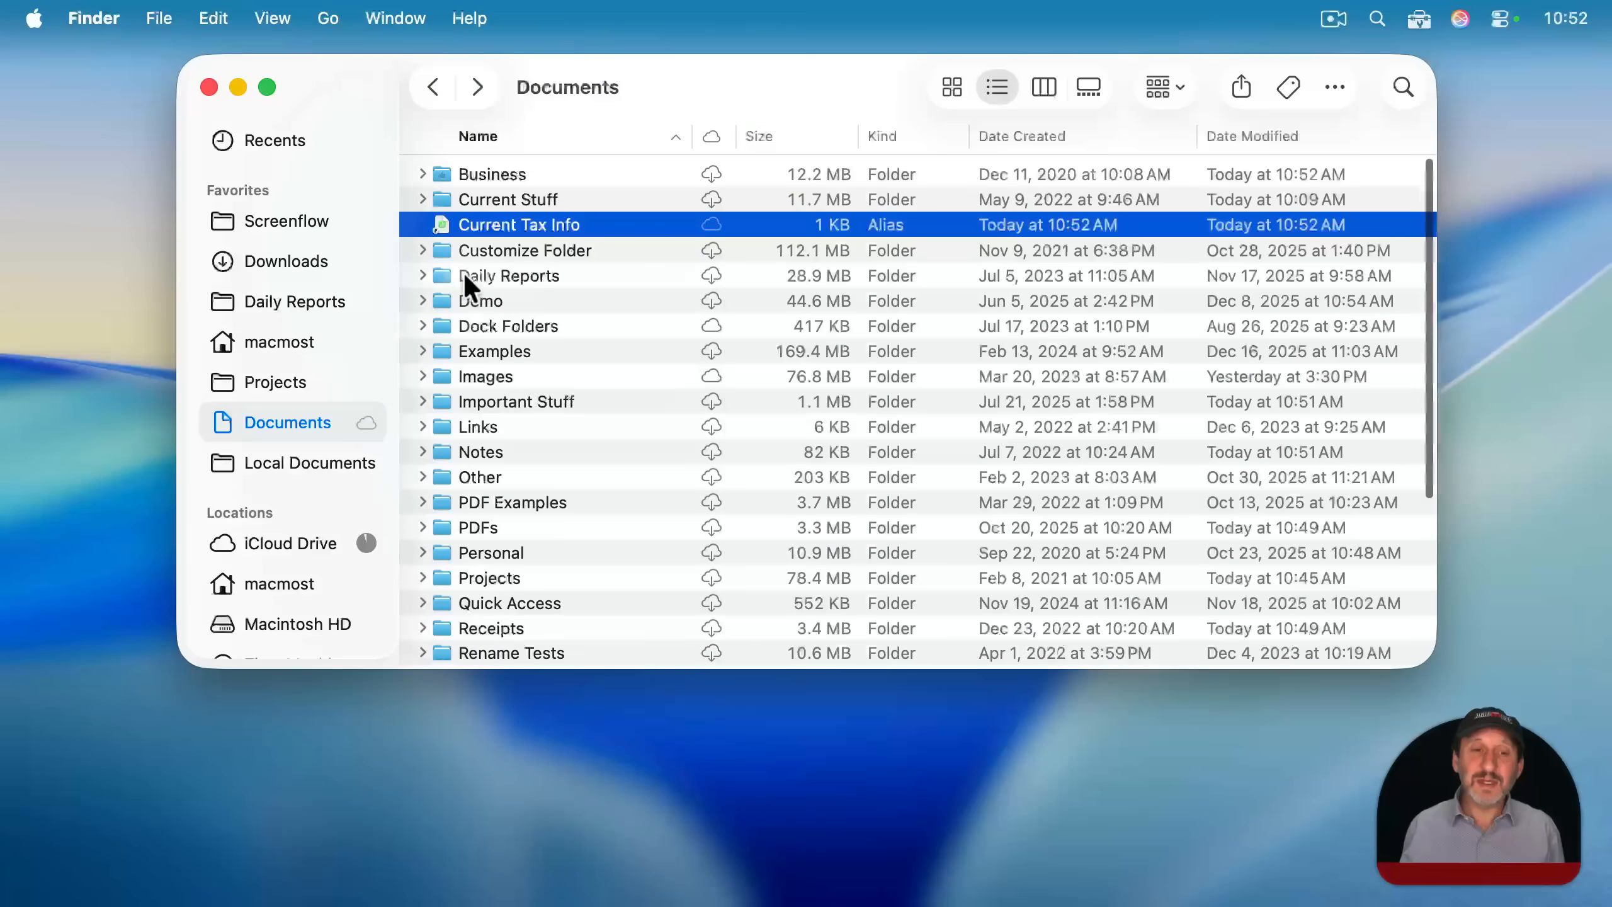
Test the Current Tax Info alias by opening and closing its spreadsheet, and delete the alias.
double_click(512, 223)
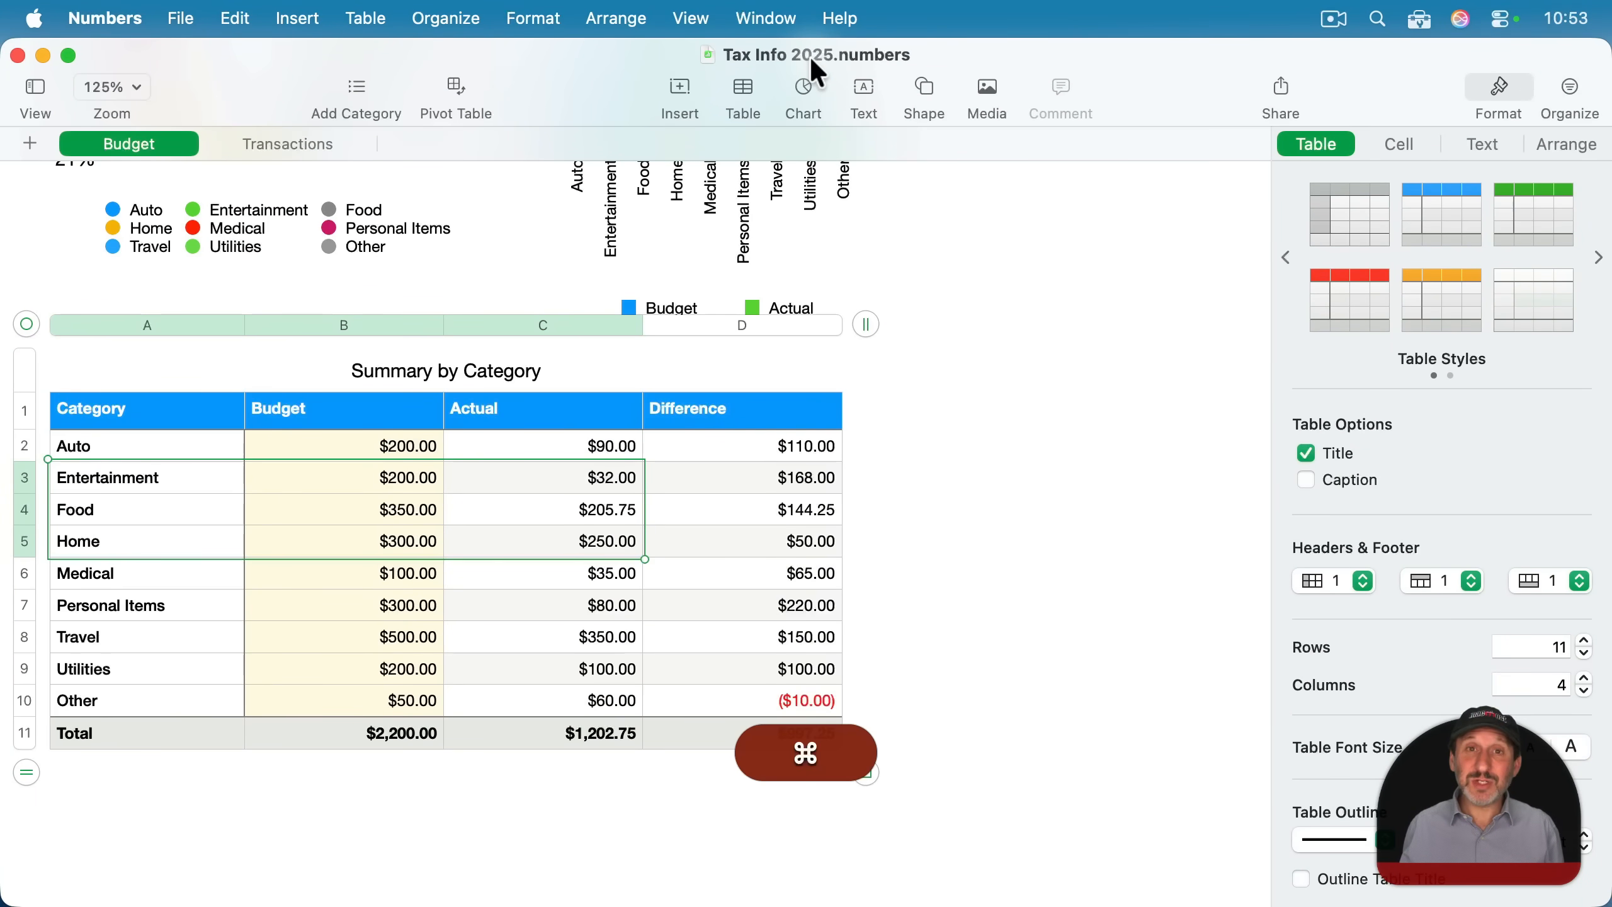
key("super+w")
left_click(482, 230)
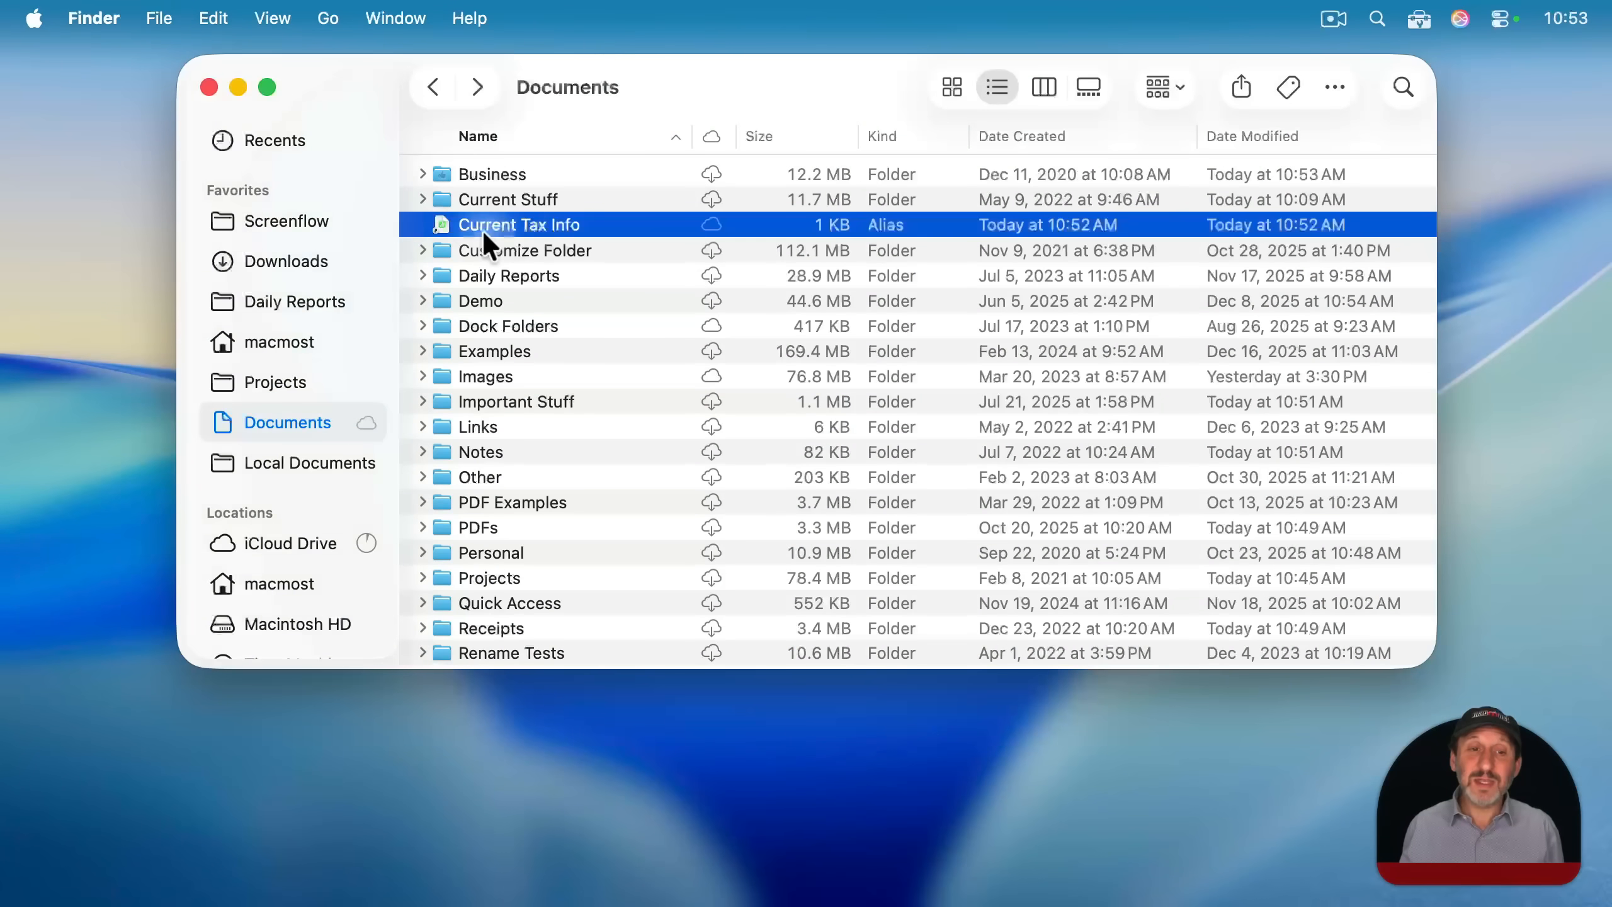
key("super+BackSpace")
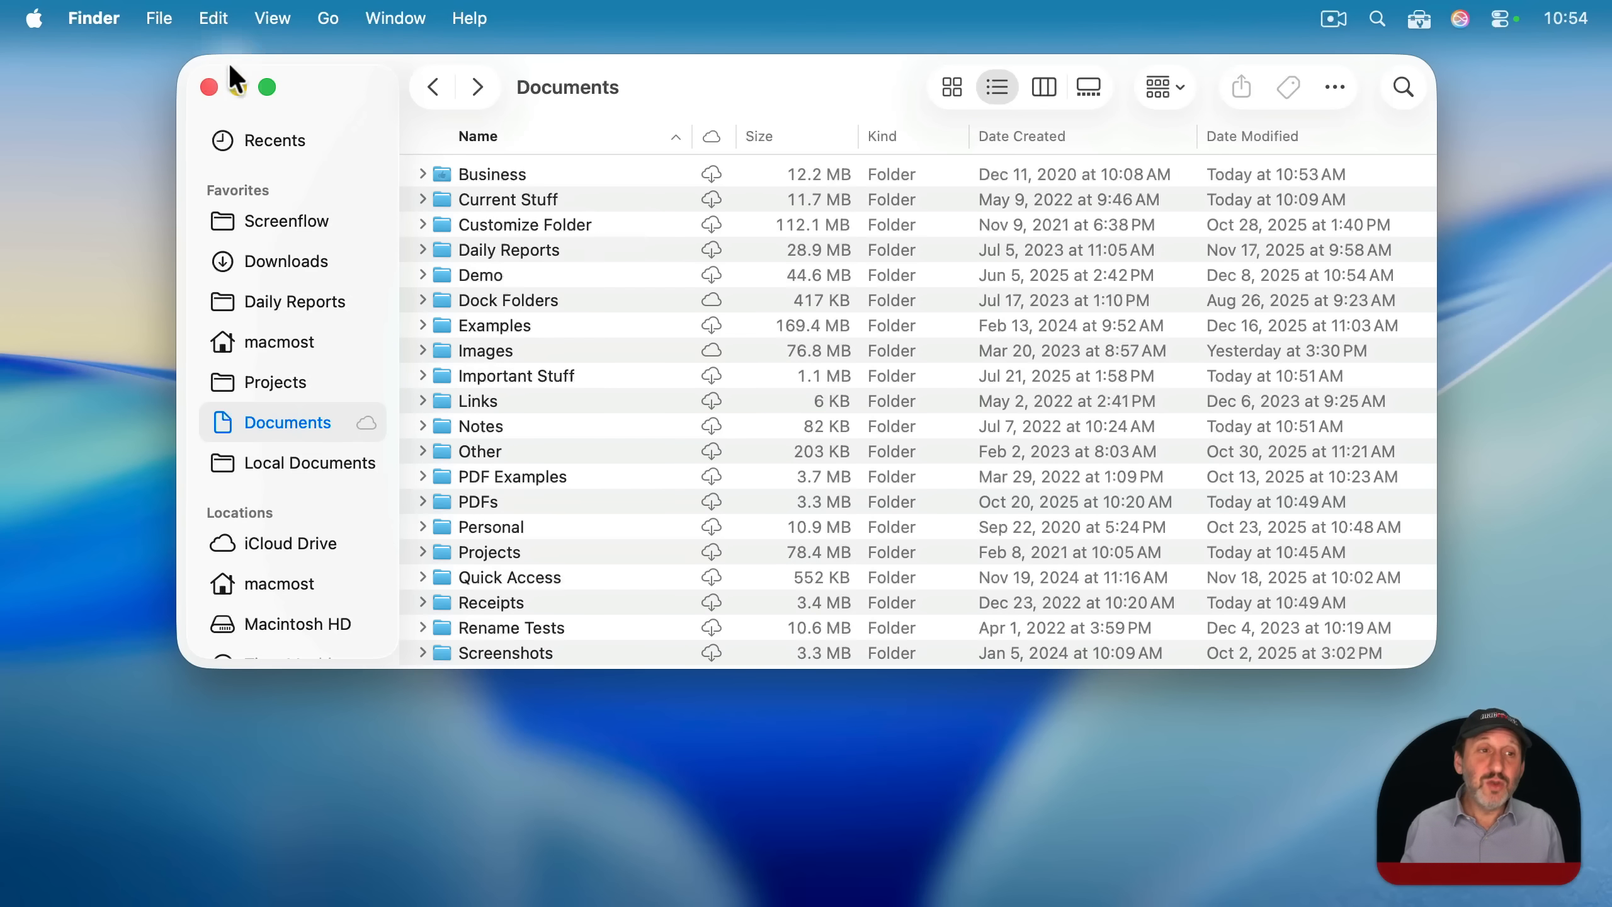
Create a new folder in Documents named Daily Checks.
left_click(155, 14)
left_click(186, 78)
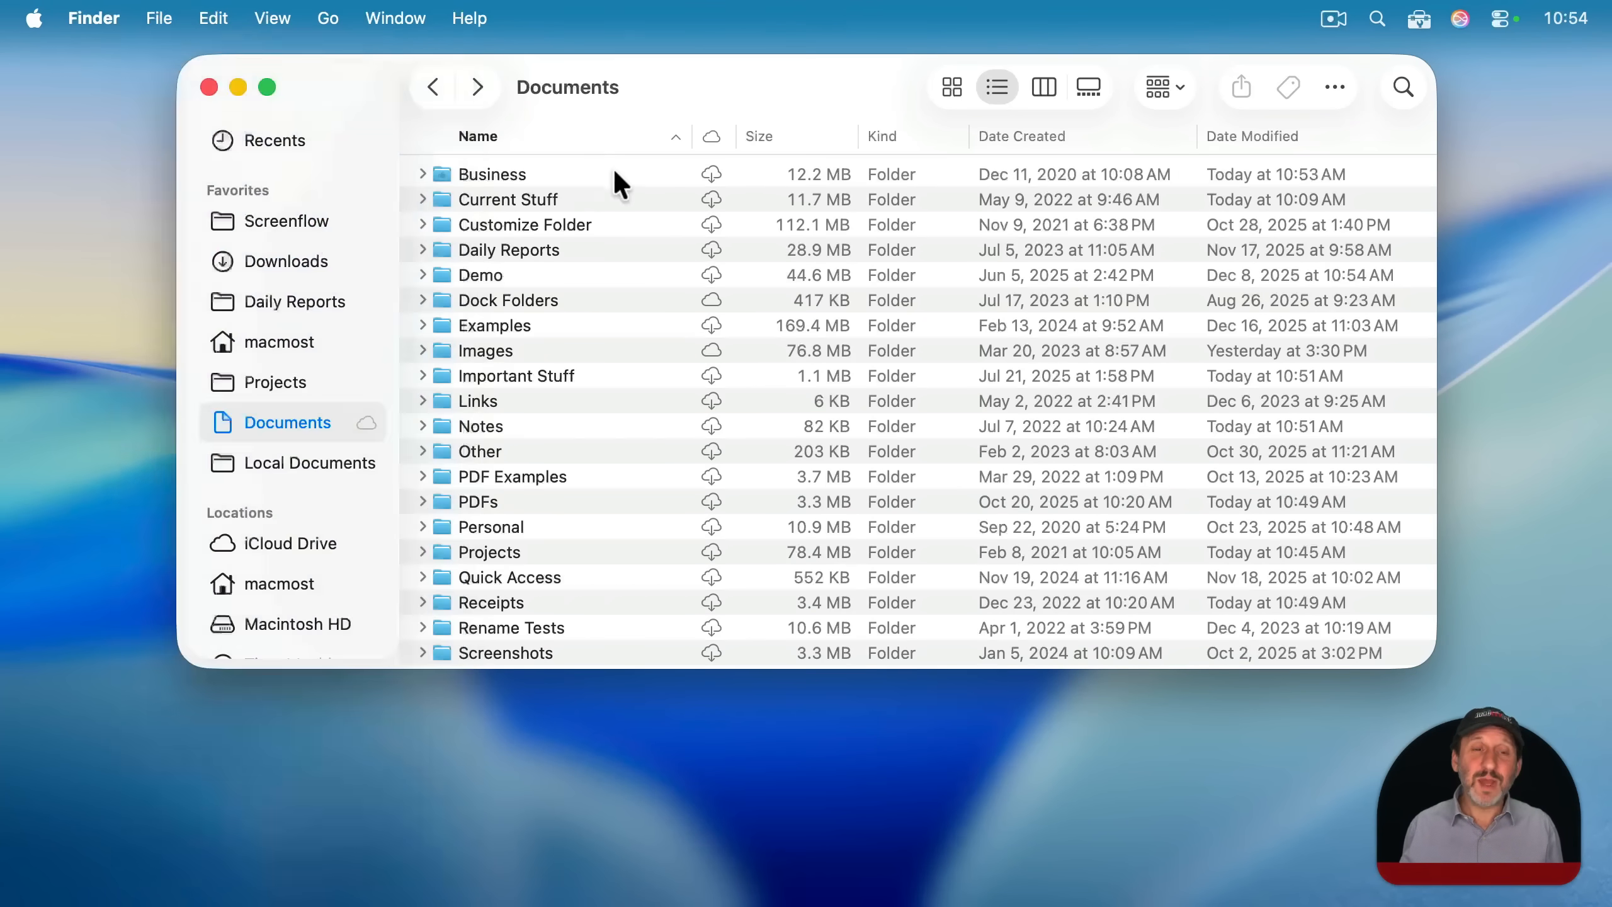
type("Dail")
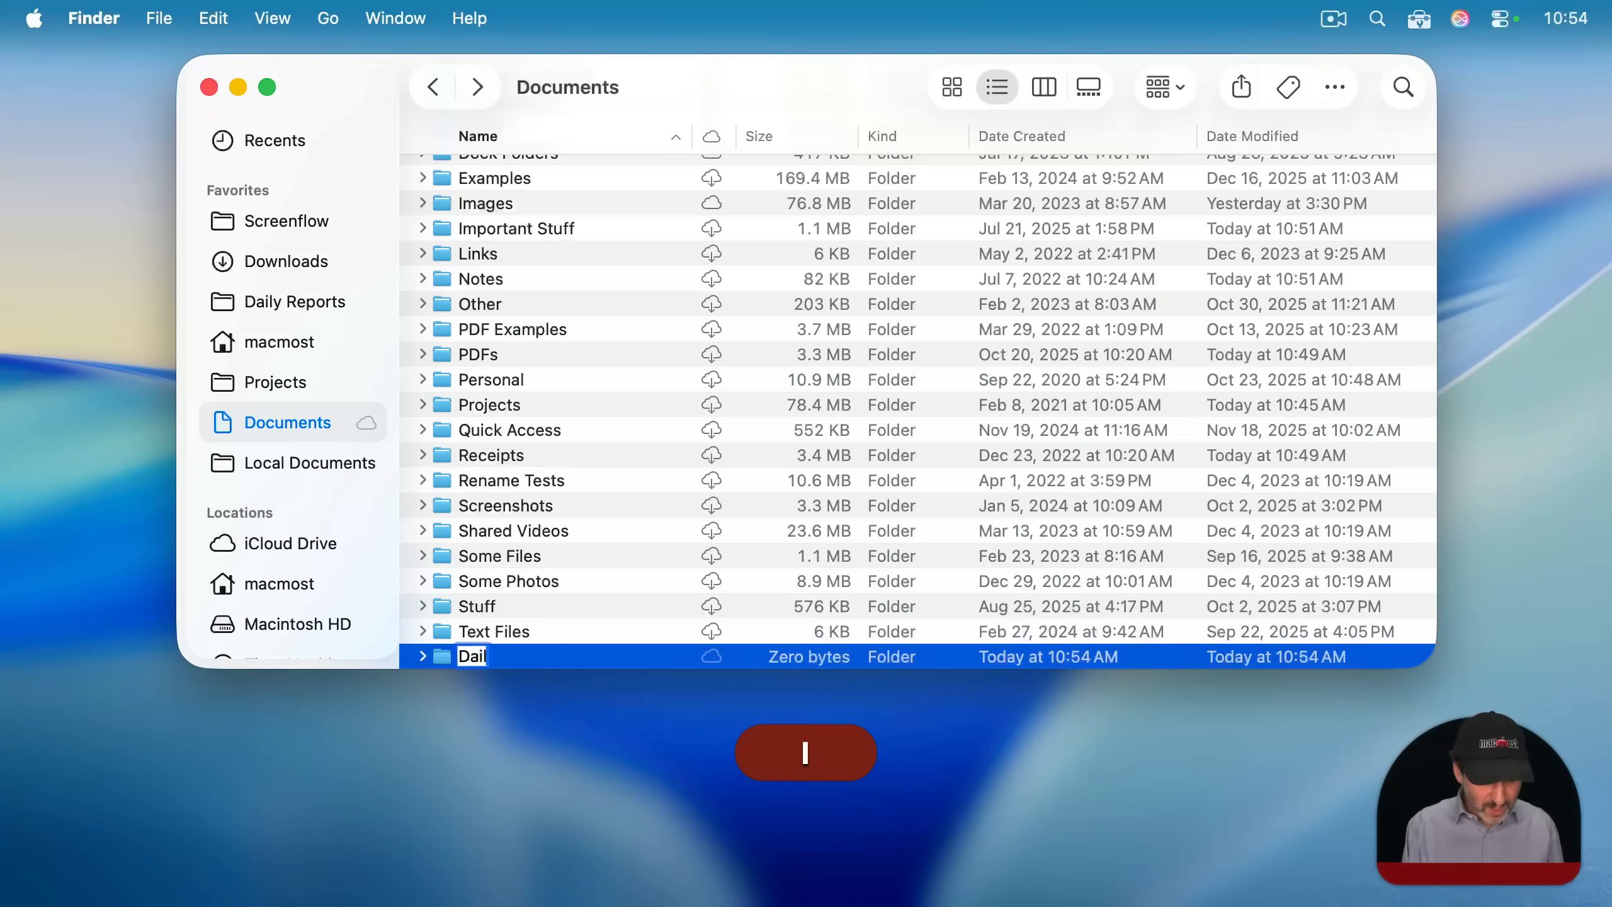
type("y Checks")
key("Return")
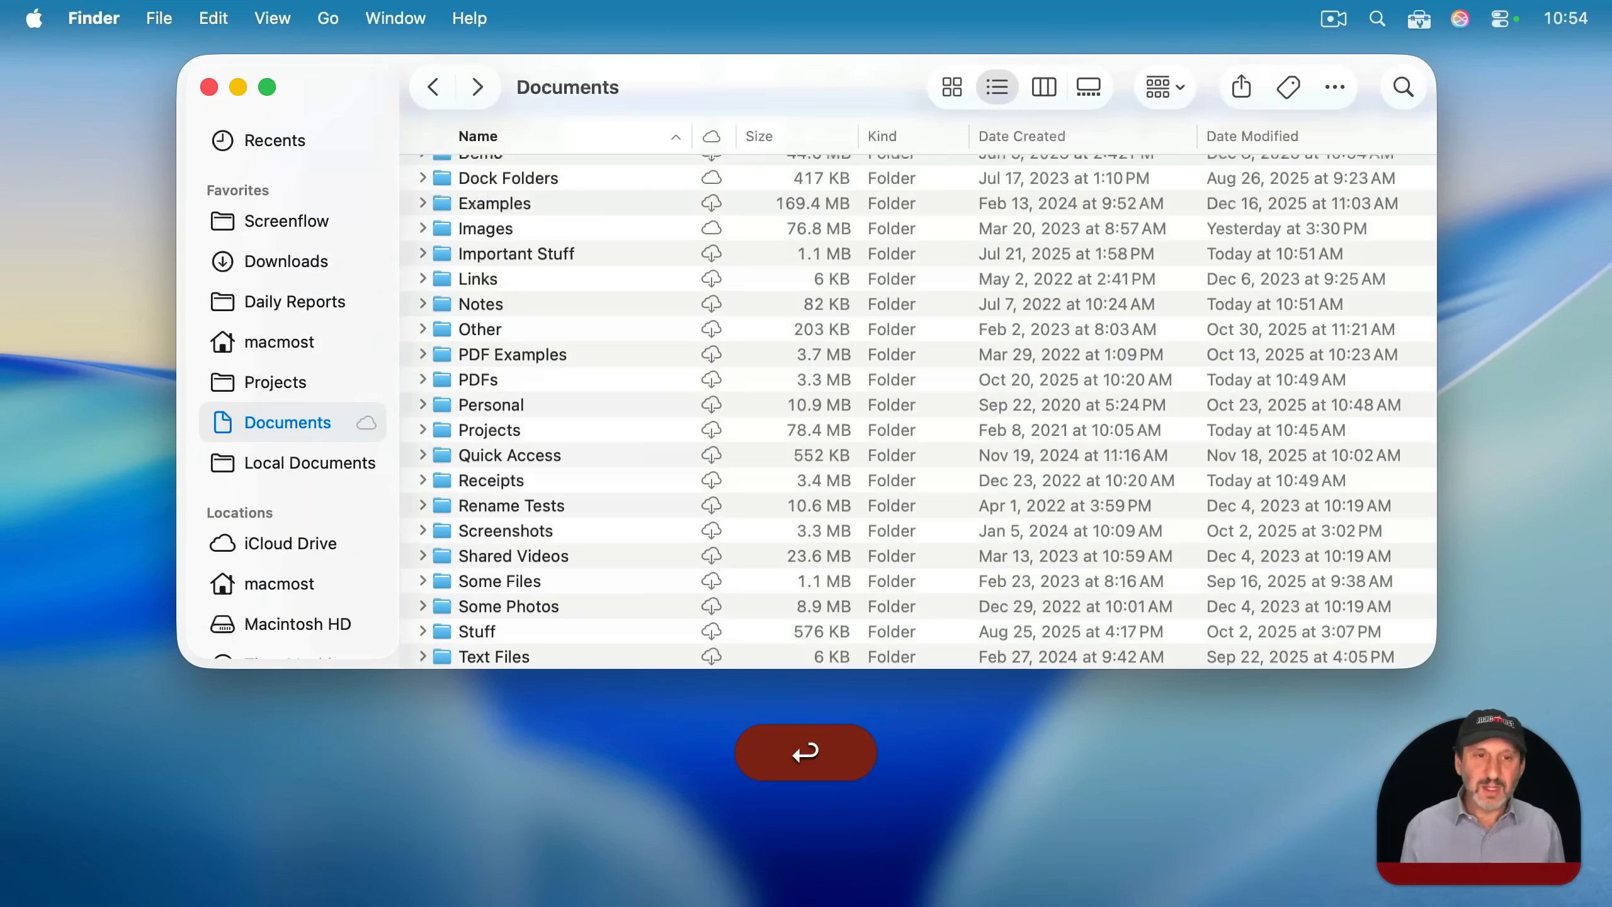
Create an alias of Balances.numbers from the Business folder in Daily Checks and check that folder's contents.
scroll(734, 146, "up", 2)
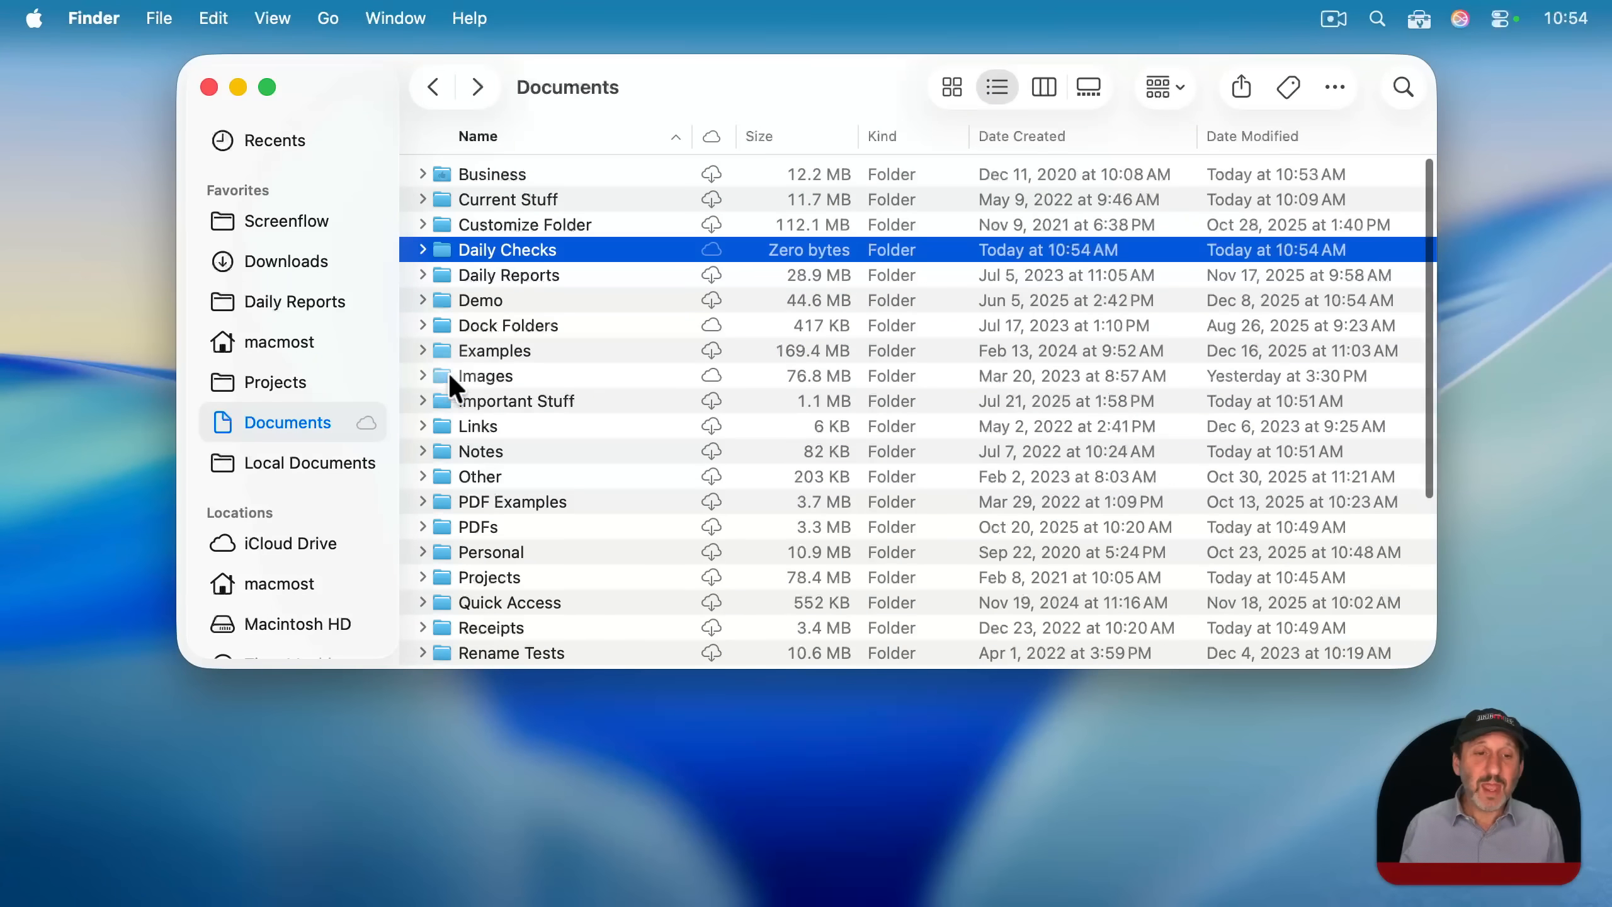
left_click(422, 167)
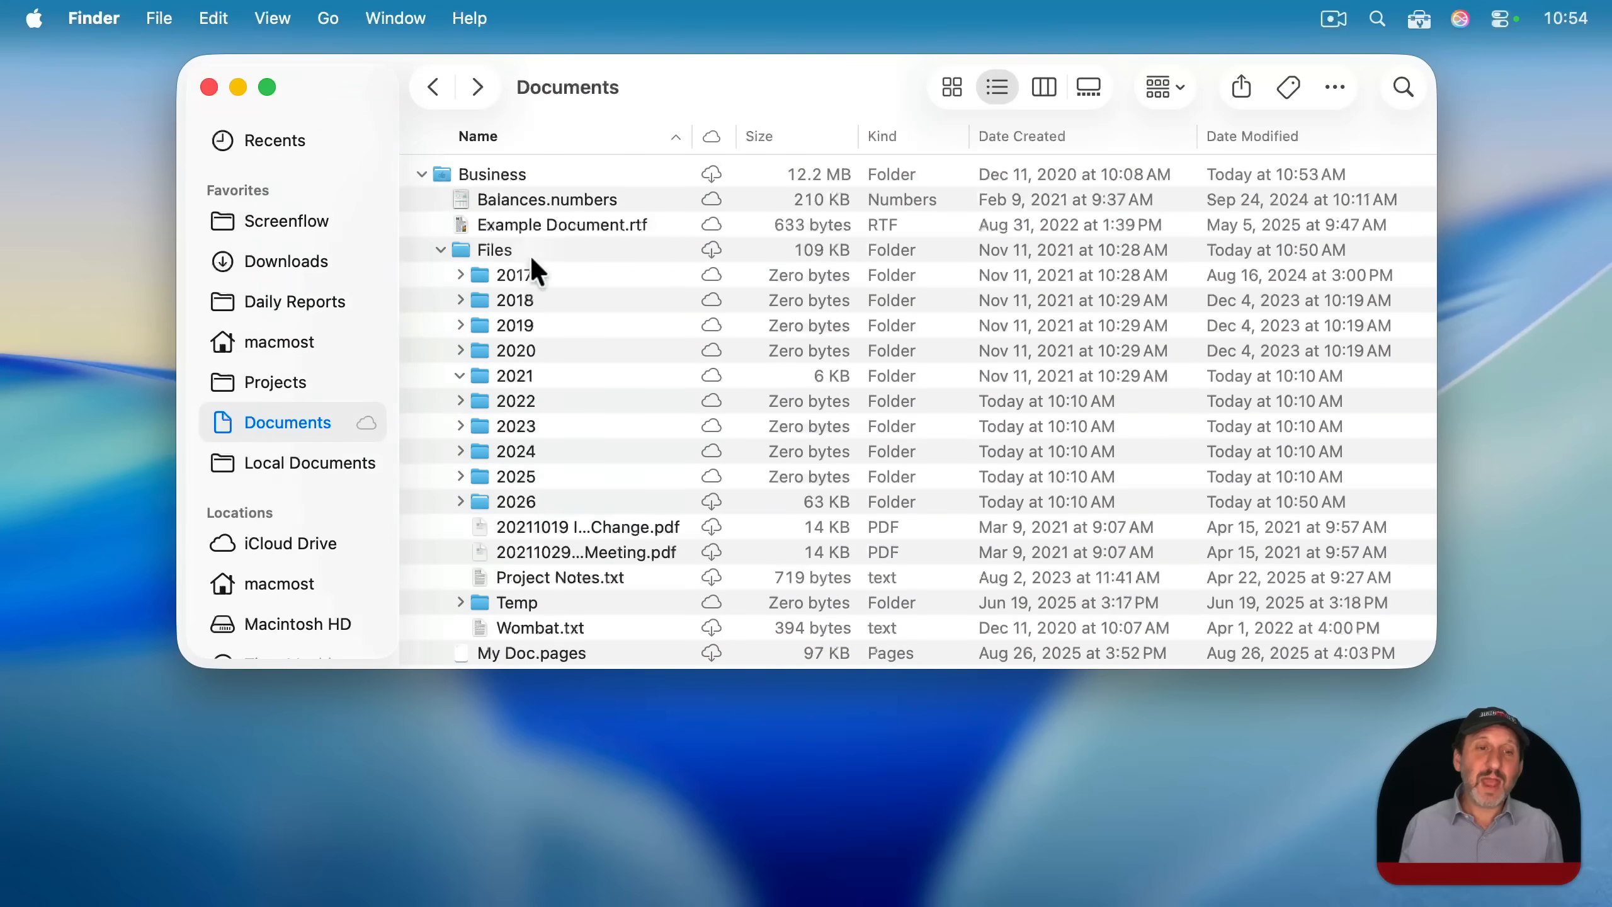
left_click(439, 249)
scroll(544, 193, "down", 1)
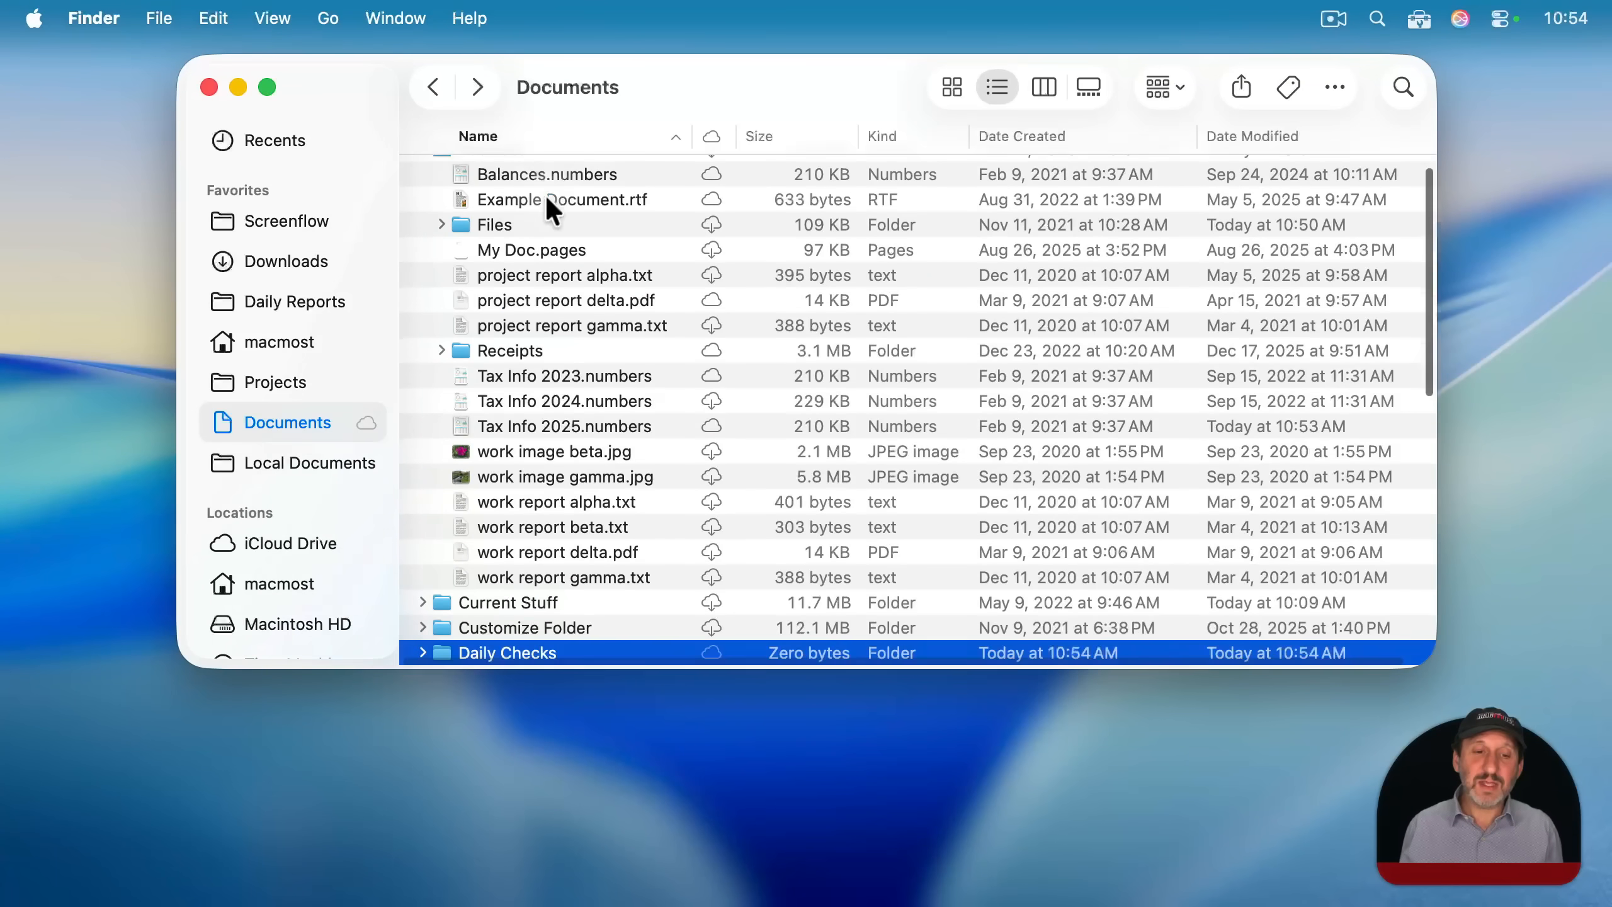
scroll(544, 192, "up", 1)
mouse_move(515, 197)
left_mouse_down()
mouse_move(670, 299)
mouse_move(665, 661)
mouse_move(640, 517)
mouse_move(523, 202)
mouse_move(492, 221)
mouse_move(508, 215)
left_mouse_up()
scroll(550, 298, "up", 5)
scroll(549, 293, "up", 1)
key("alt+super")
left_click(423, 212)
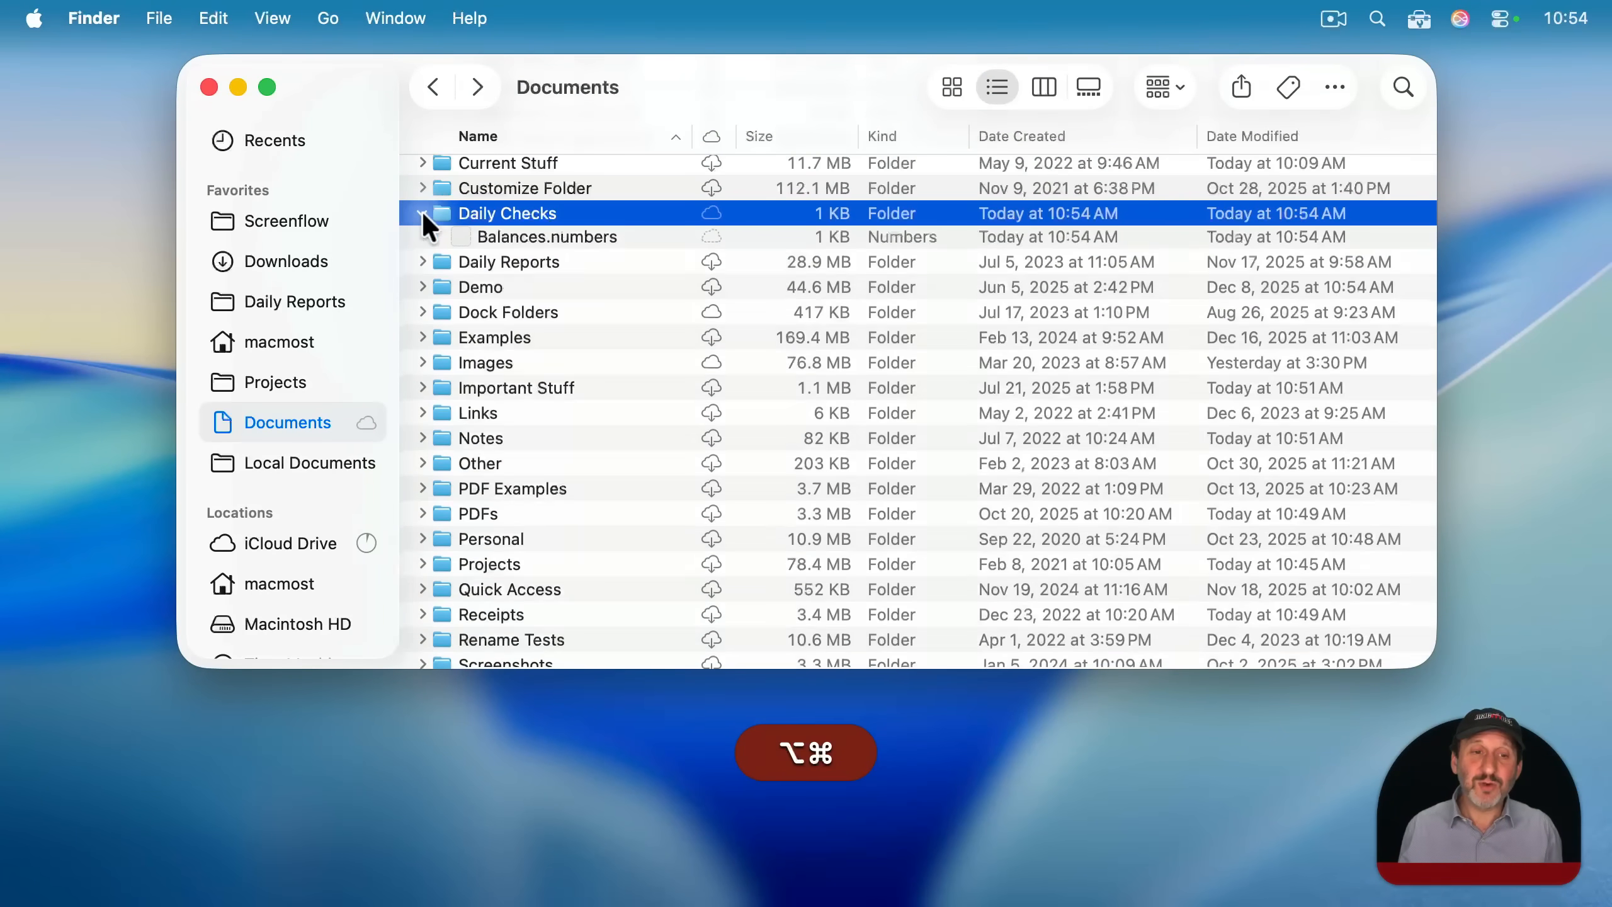
left_click(421, 211)
Create an alias of Sales.numbers from the Daily Reports folder in Daily Checks, and collapse Daily Reports.
left_click(421, 239)
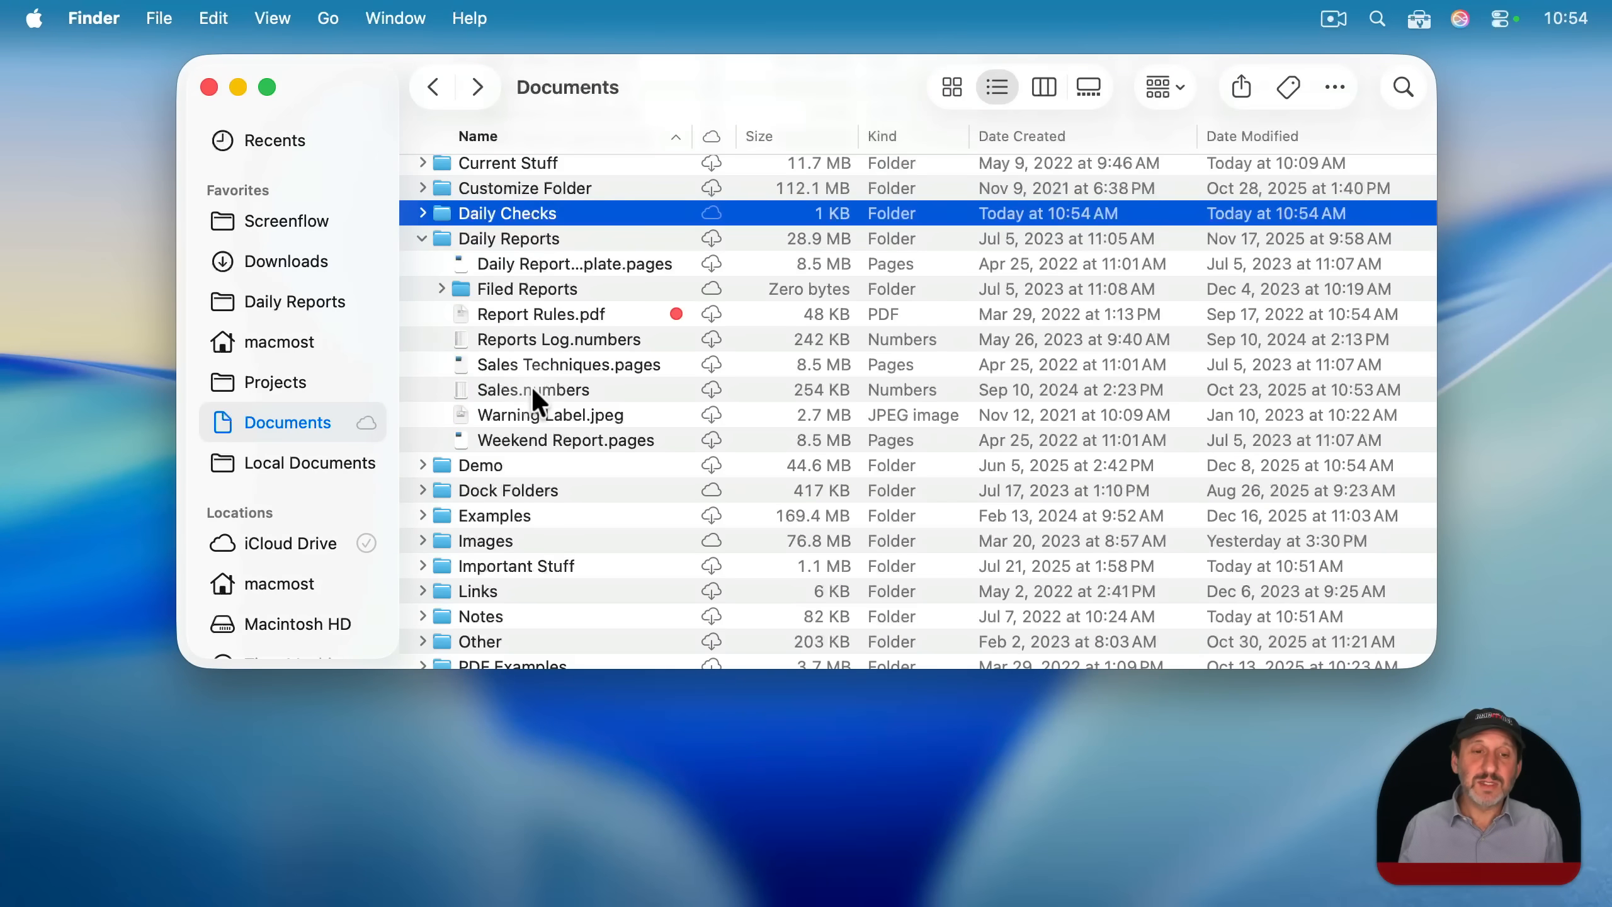
left_click_drag(531, 387, 495, 212)
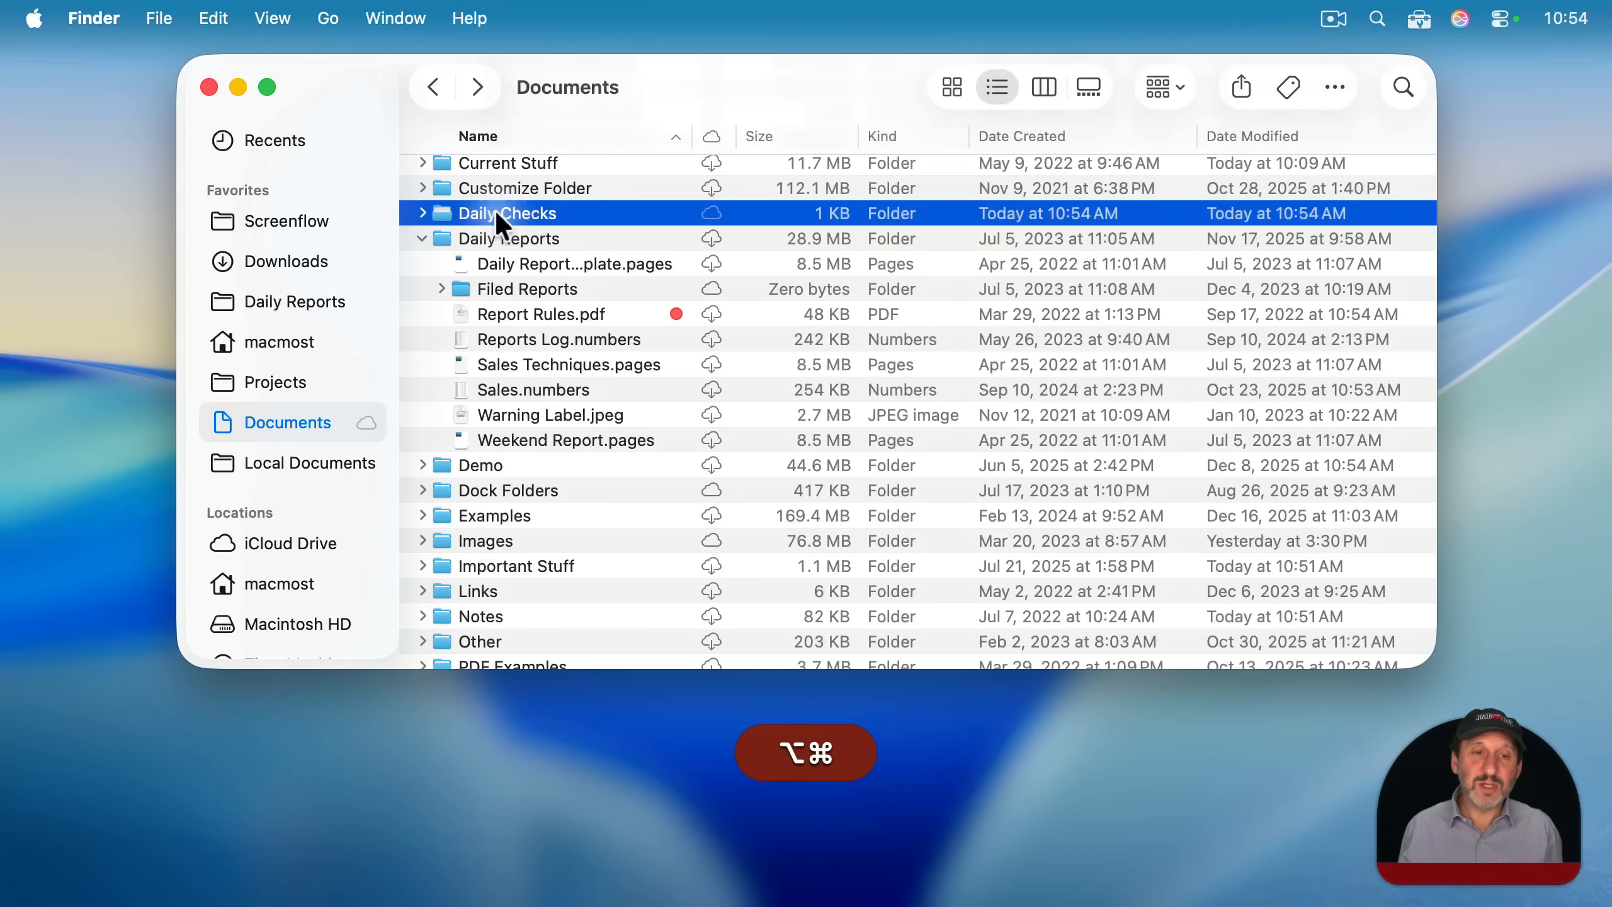
left_click(422, 238)
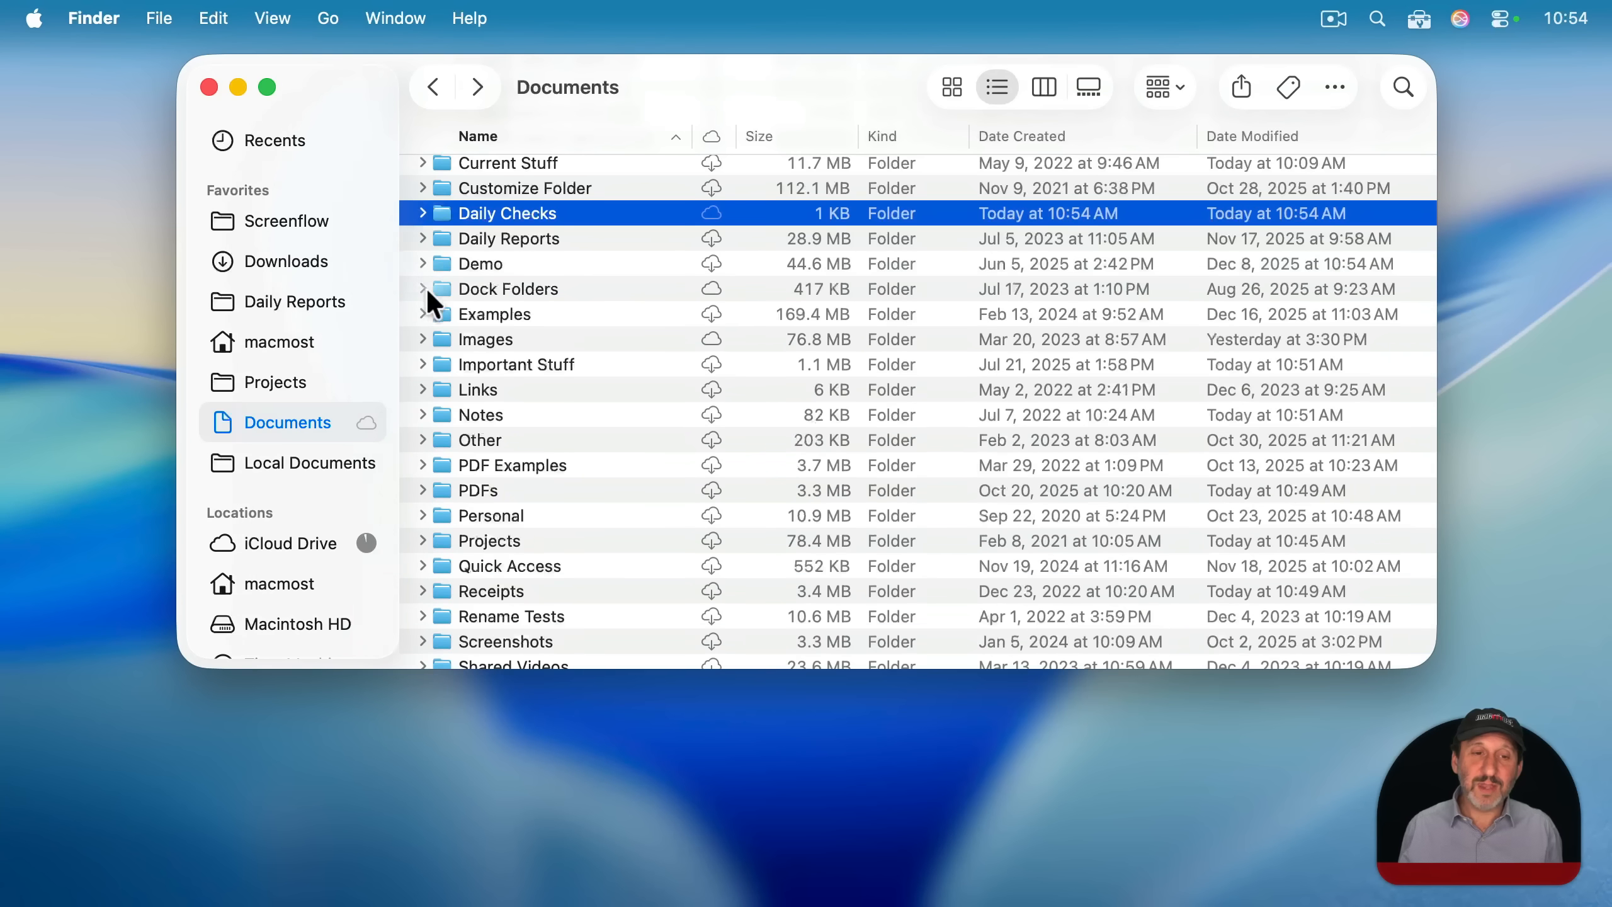
Create an alias of Library Info.rtfd from the Notes folder in Daily Checks, and collapse Notes.
left_click(421, 415)
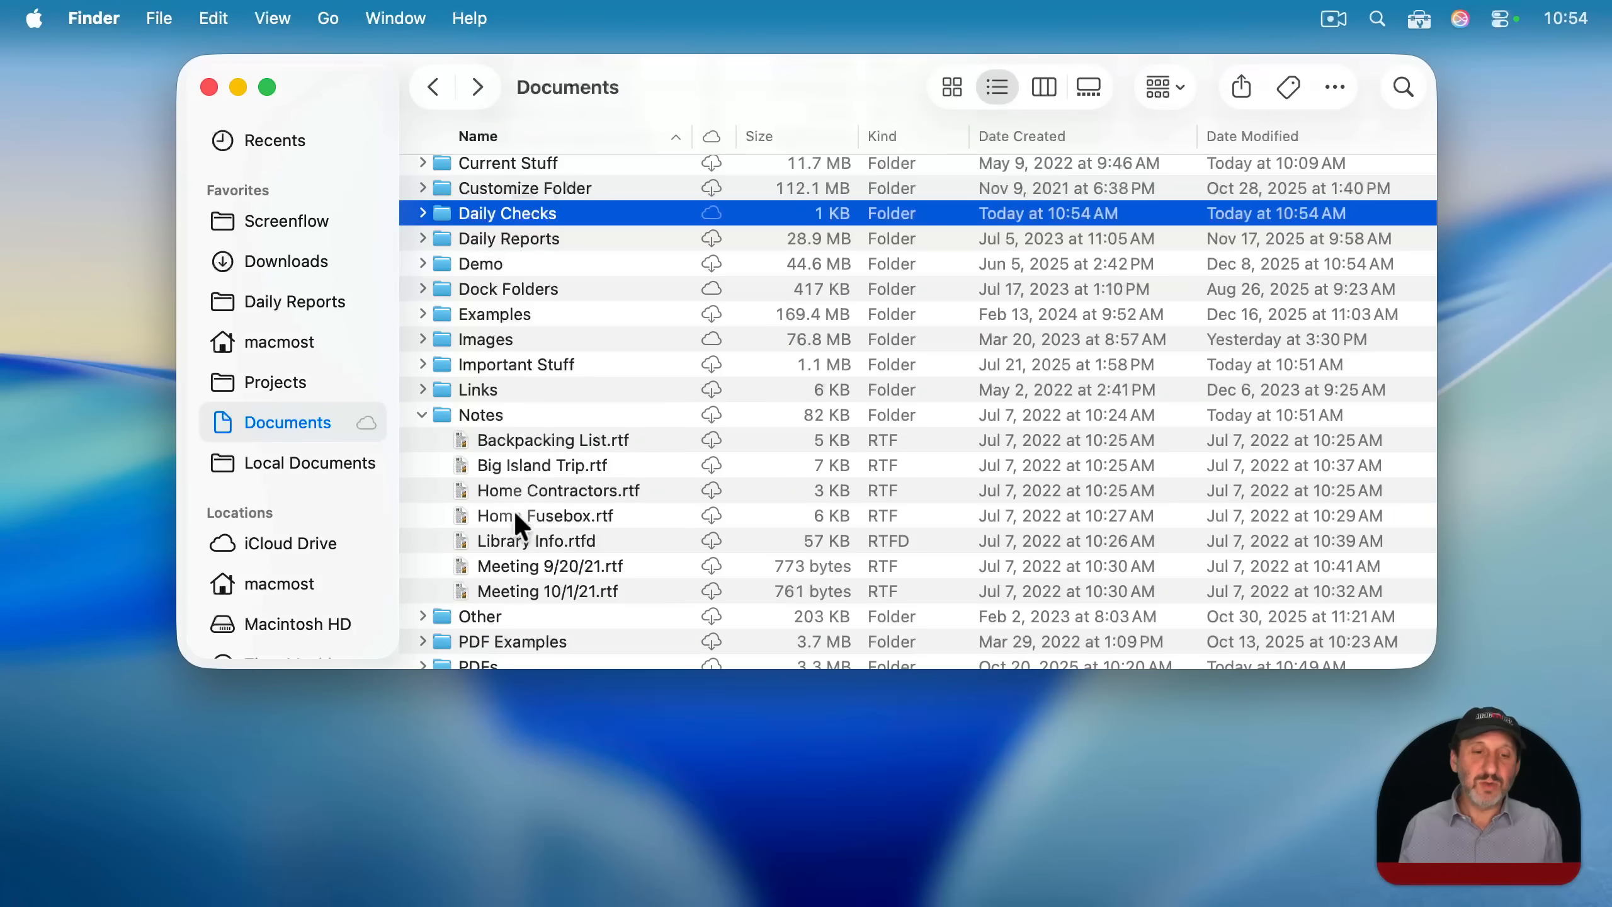
left_click_drag(518, 540, 487, 211)
left_click(420, 412)
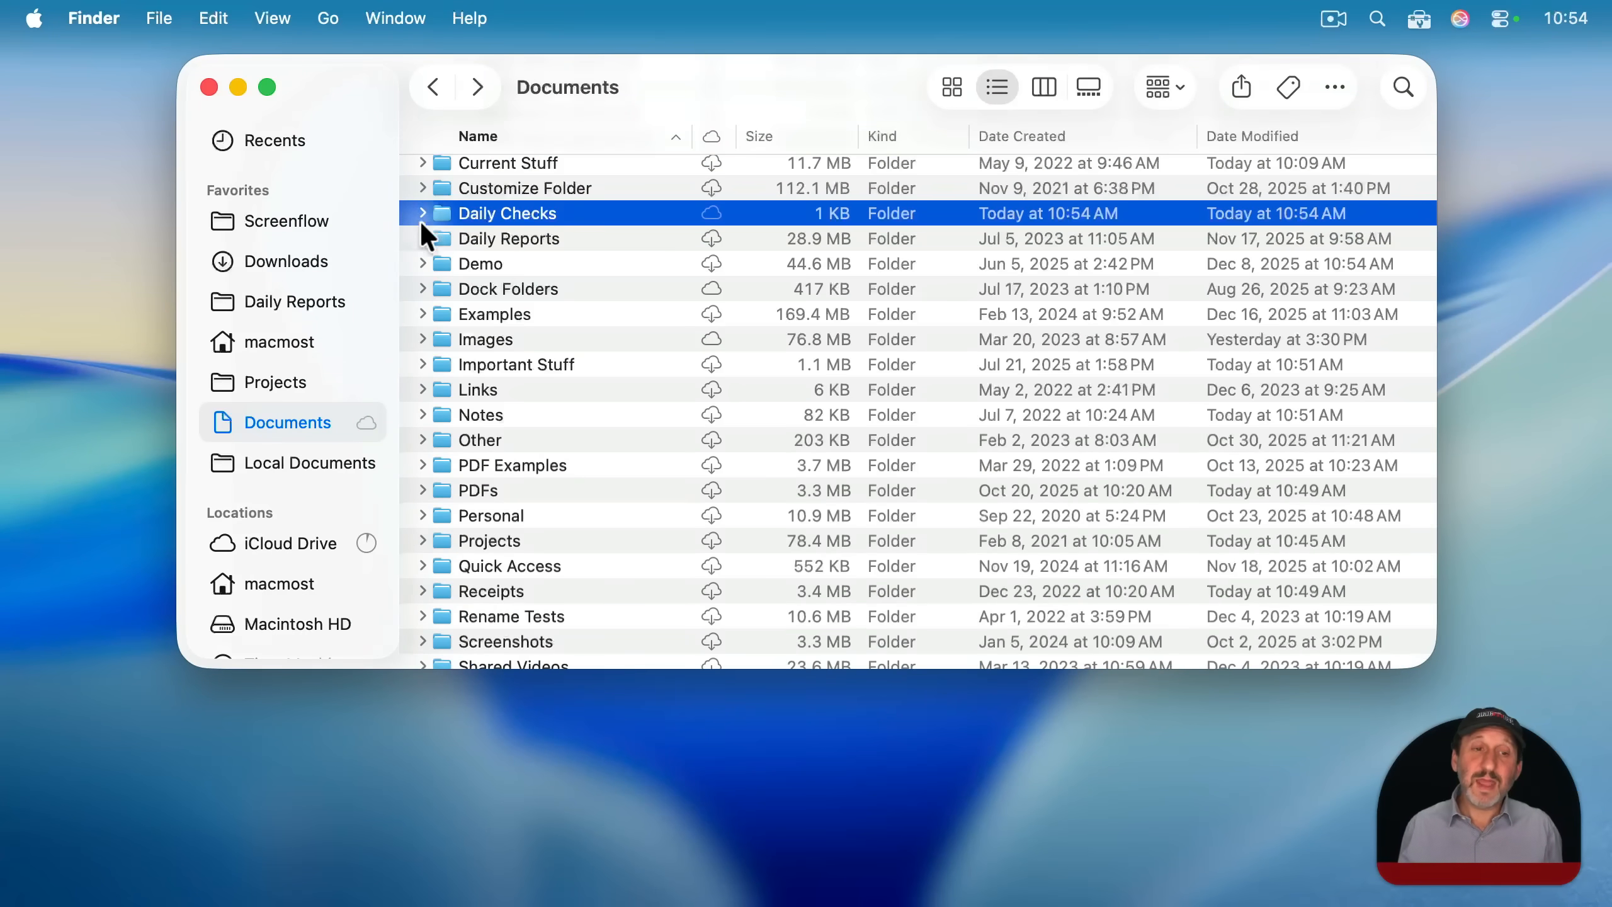
Expand the Daily Checks folder and check each alias in it.
left_click(421, 211)
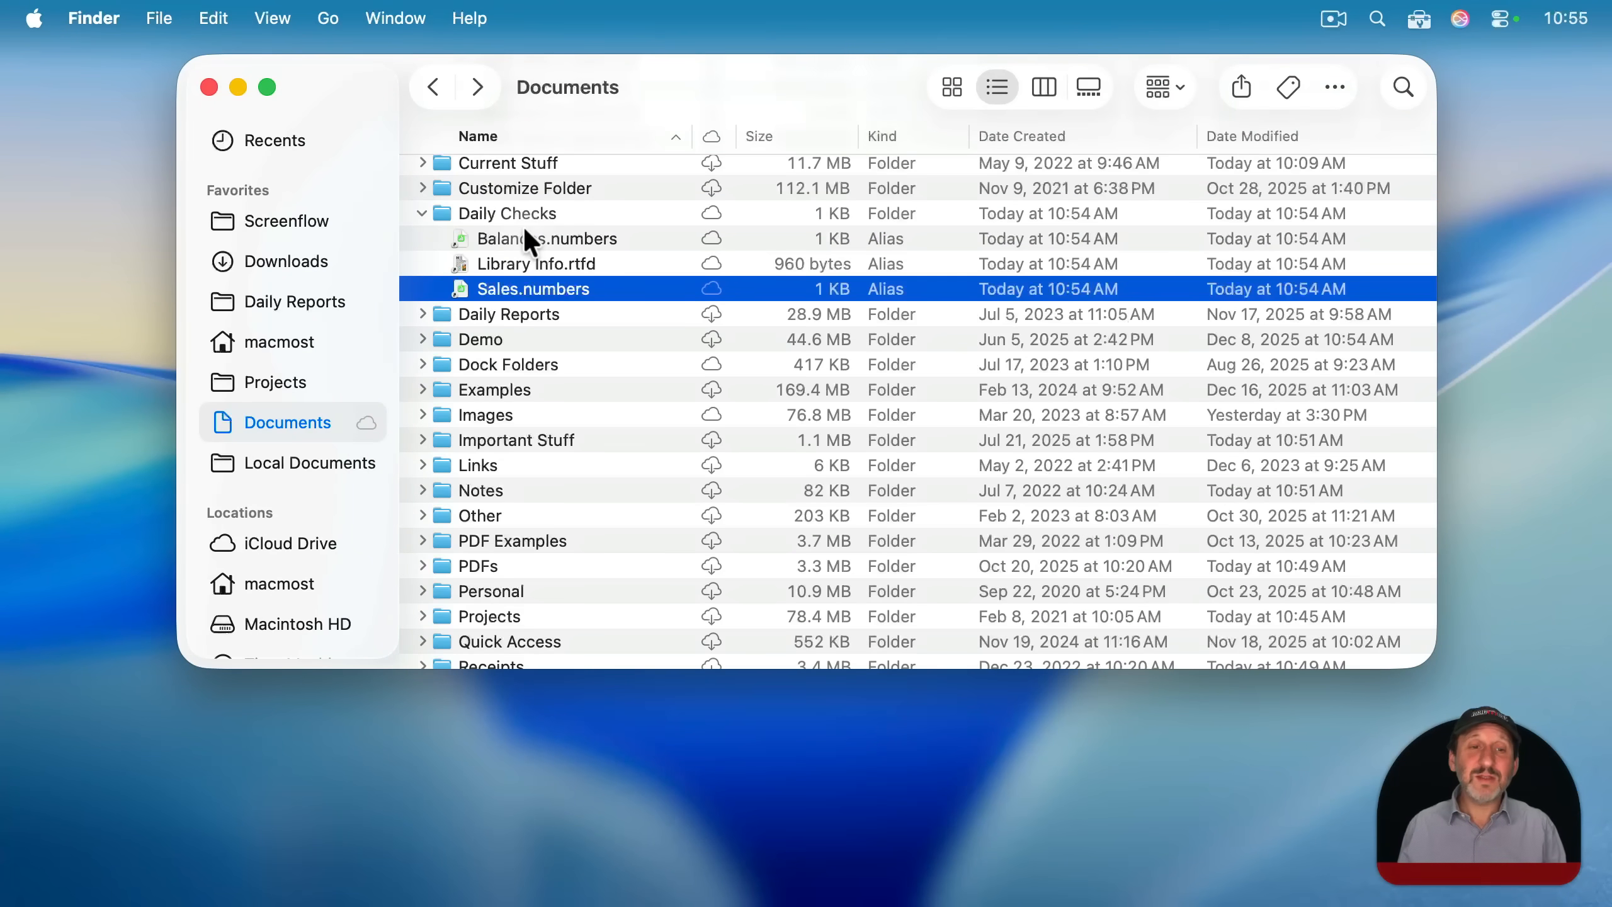
left_click(522, 236)
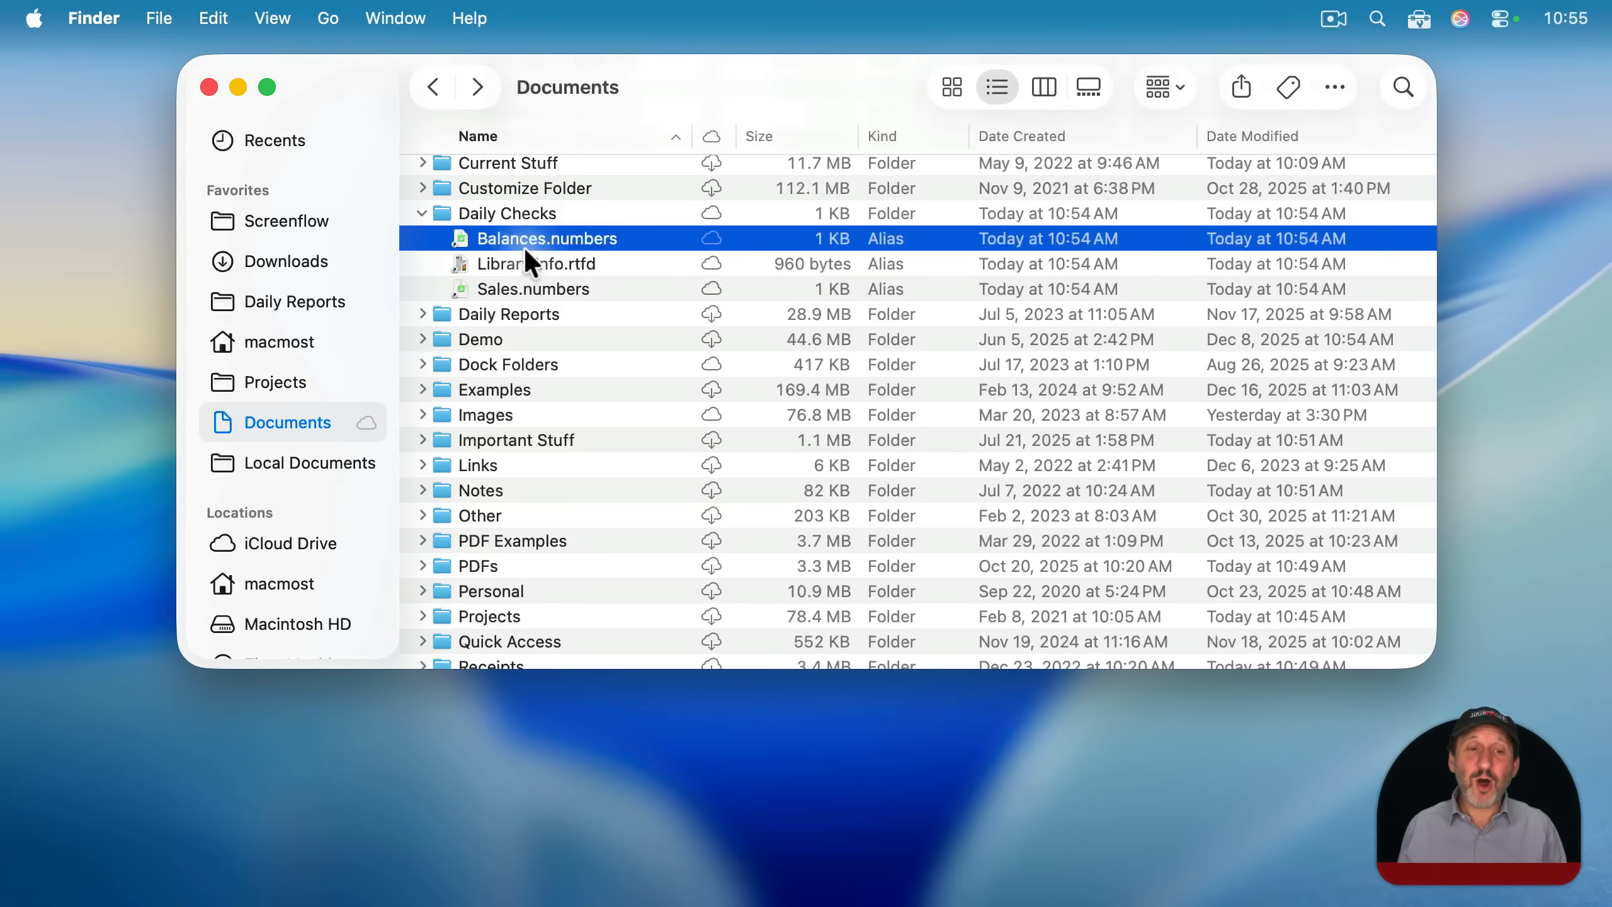
left_click(523, 265)
left_click(523, 287)
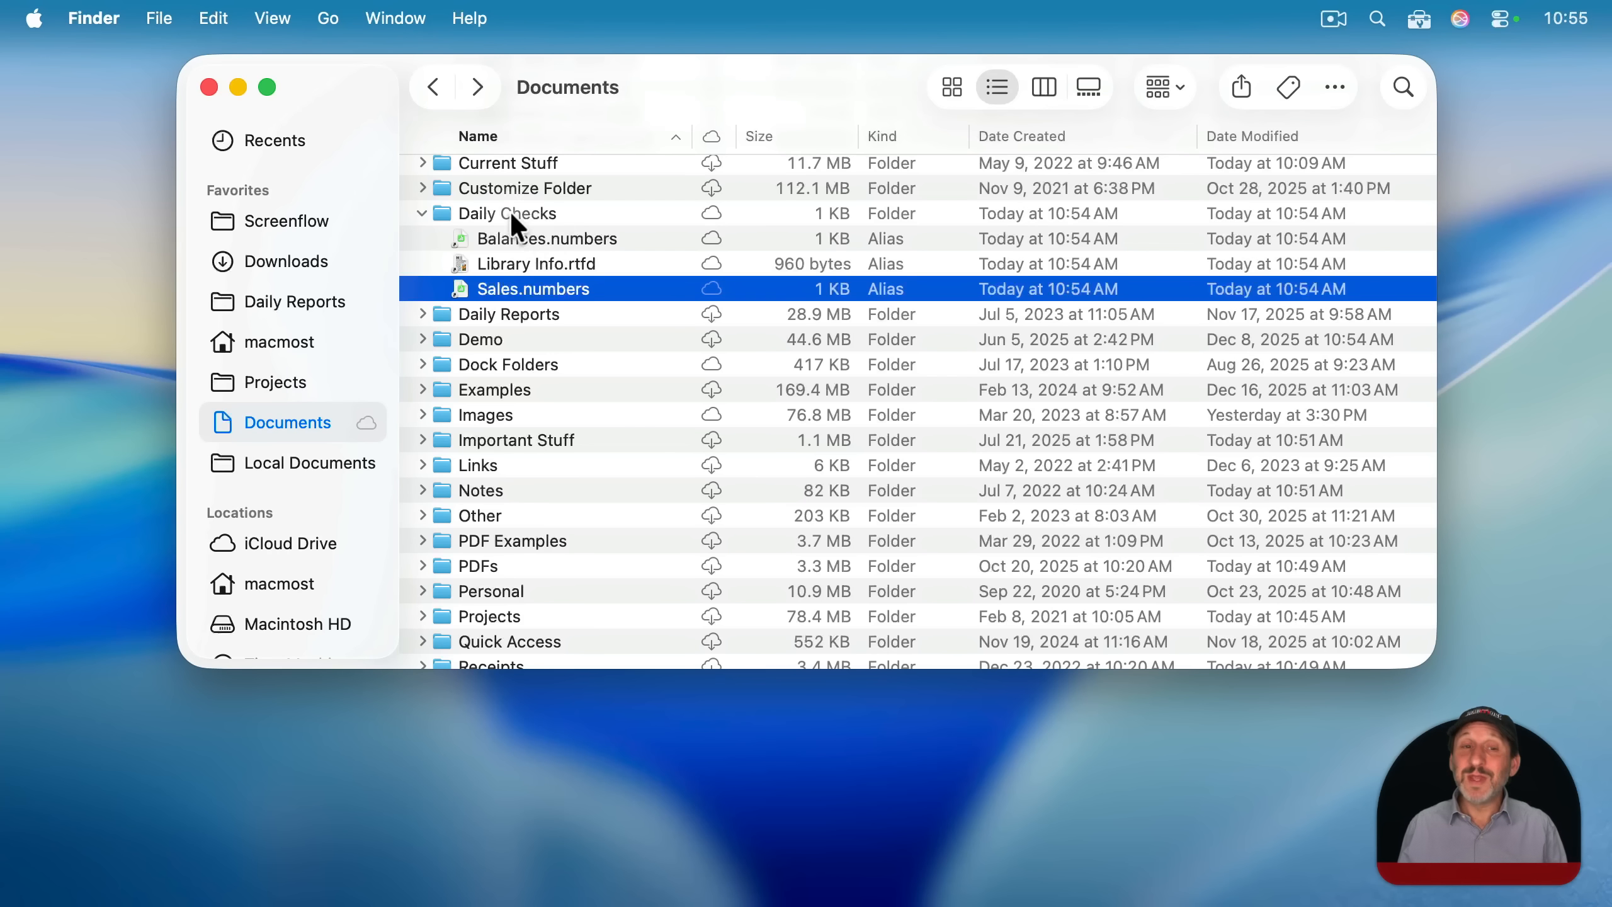
Add the Daily Checks folder to the Dock and display it as a folder instead of a stack.
left_click(468, 214)
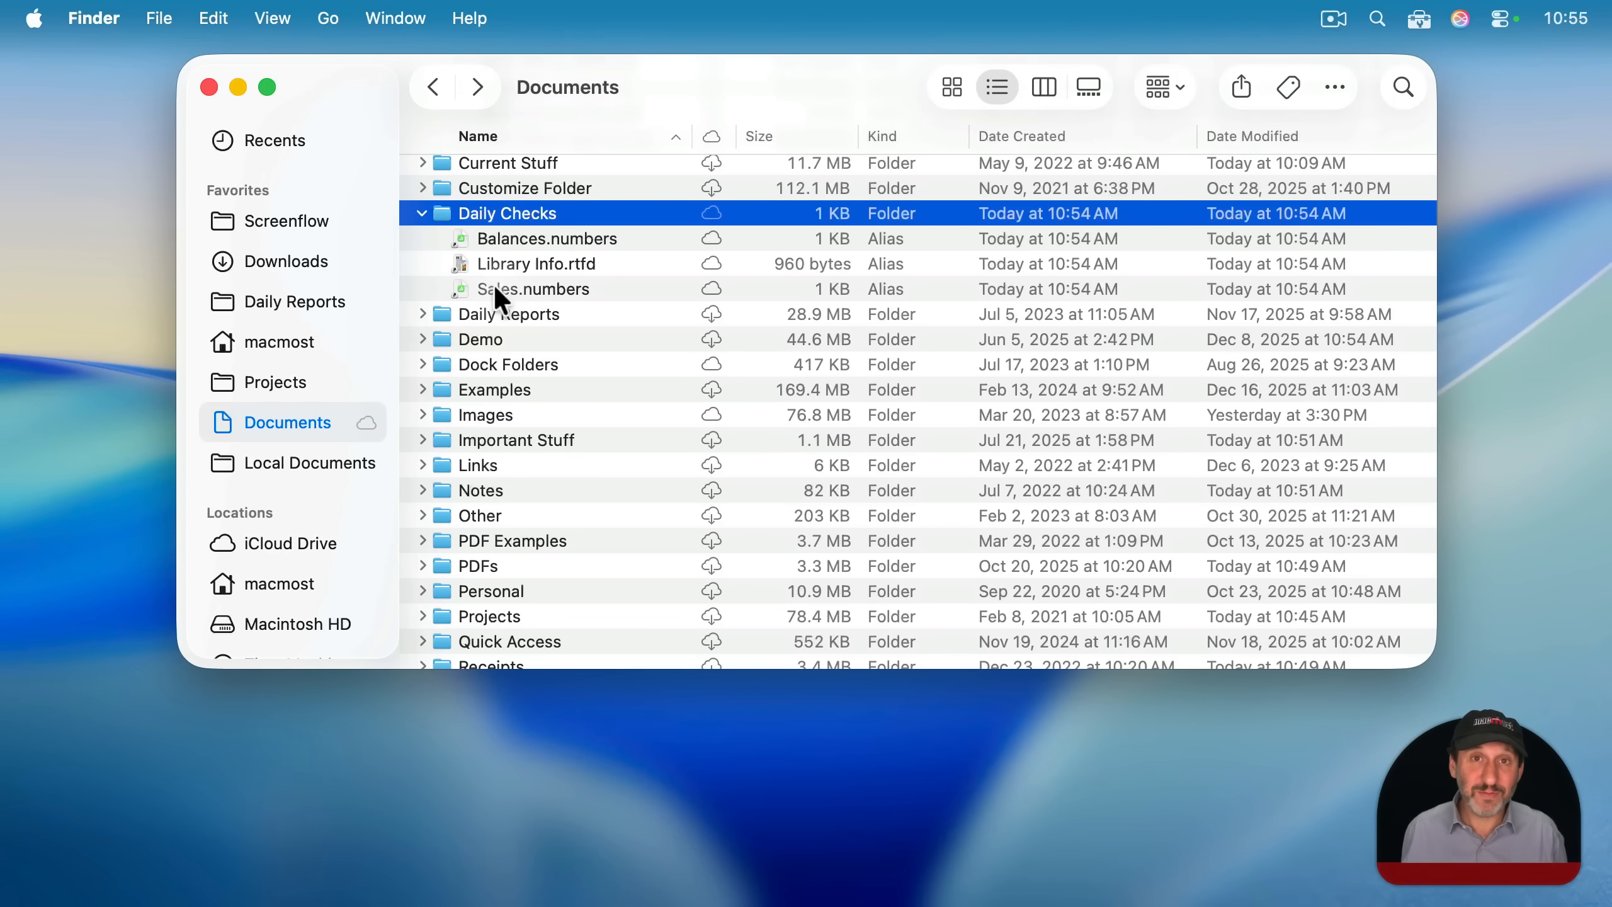
left_click_drag(452, 214, 1415, 875)
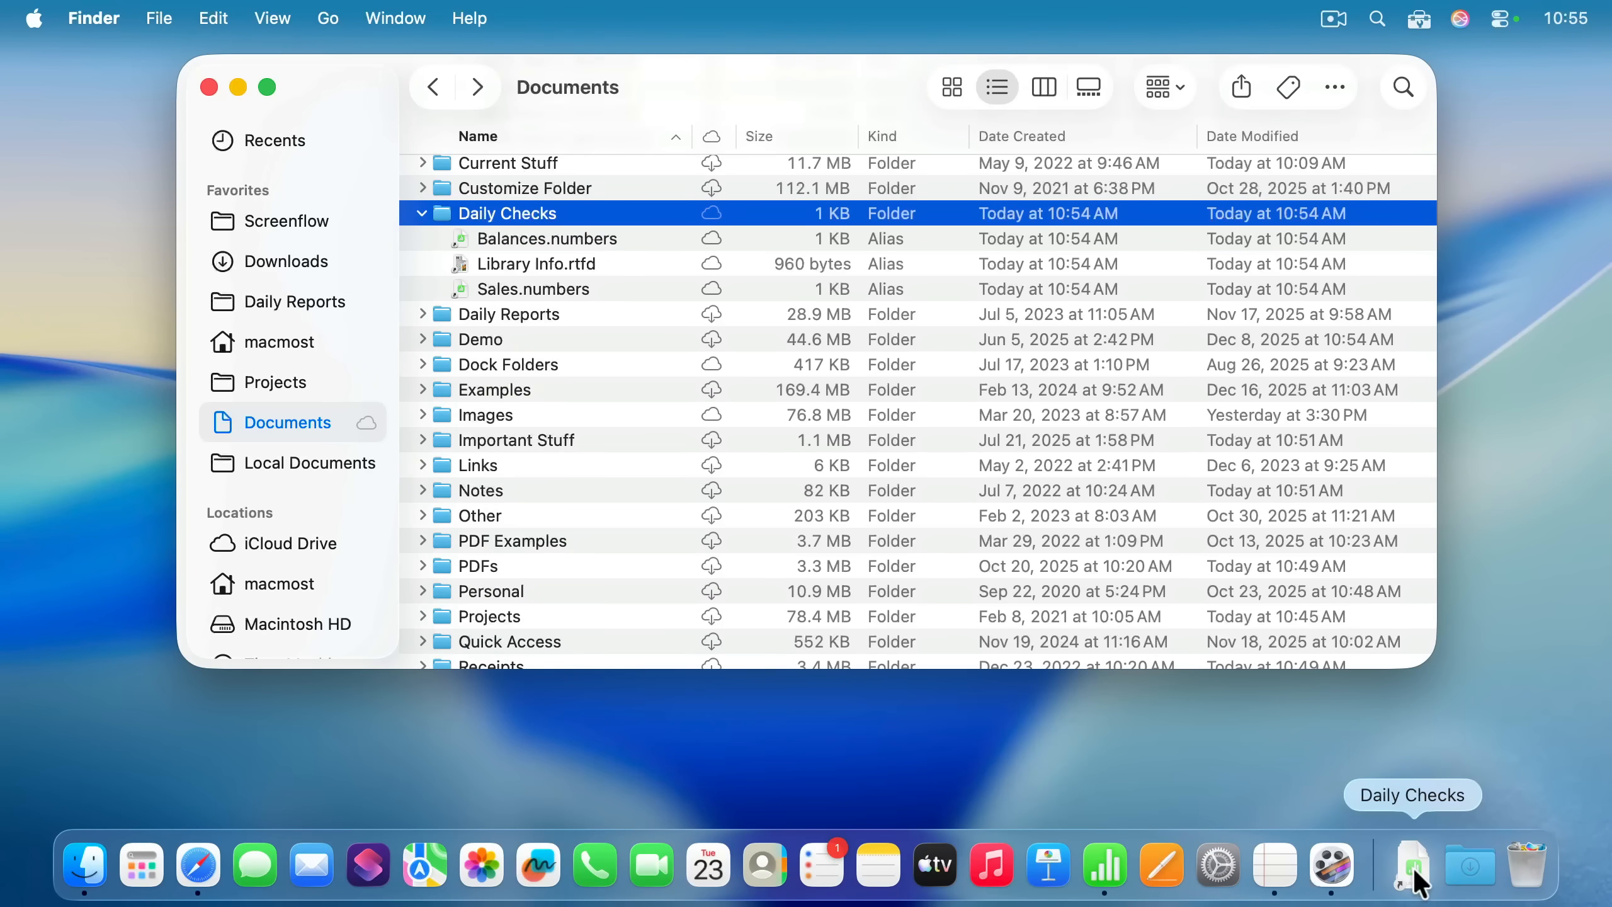
right_click(1413, 868)
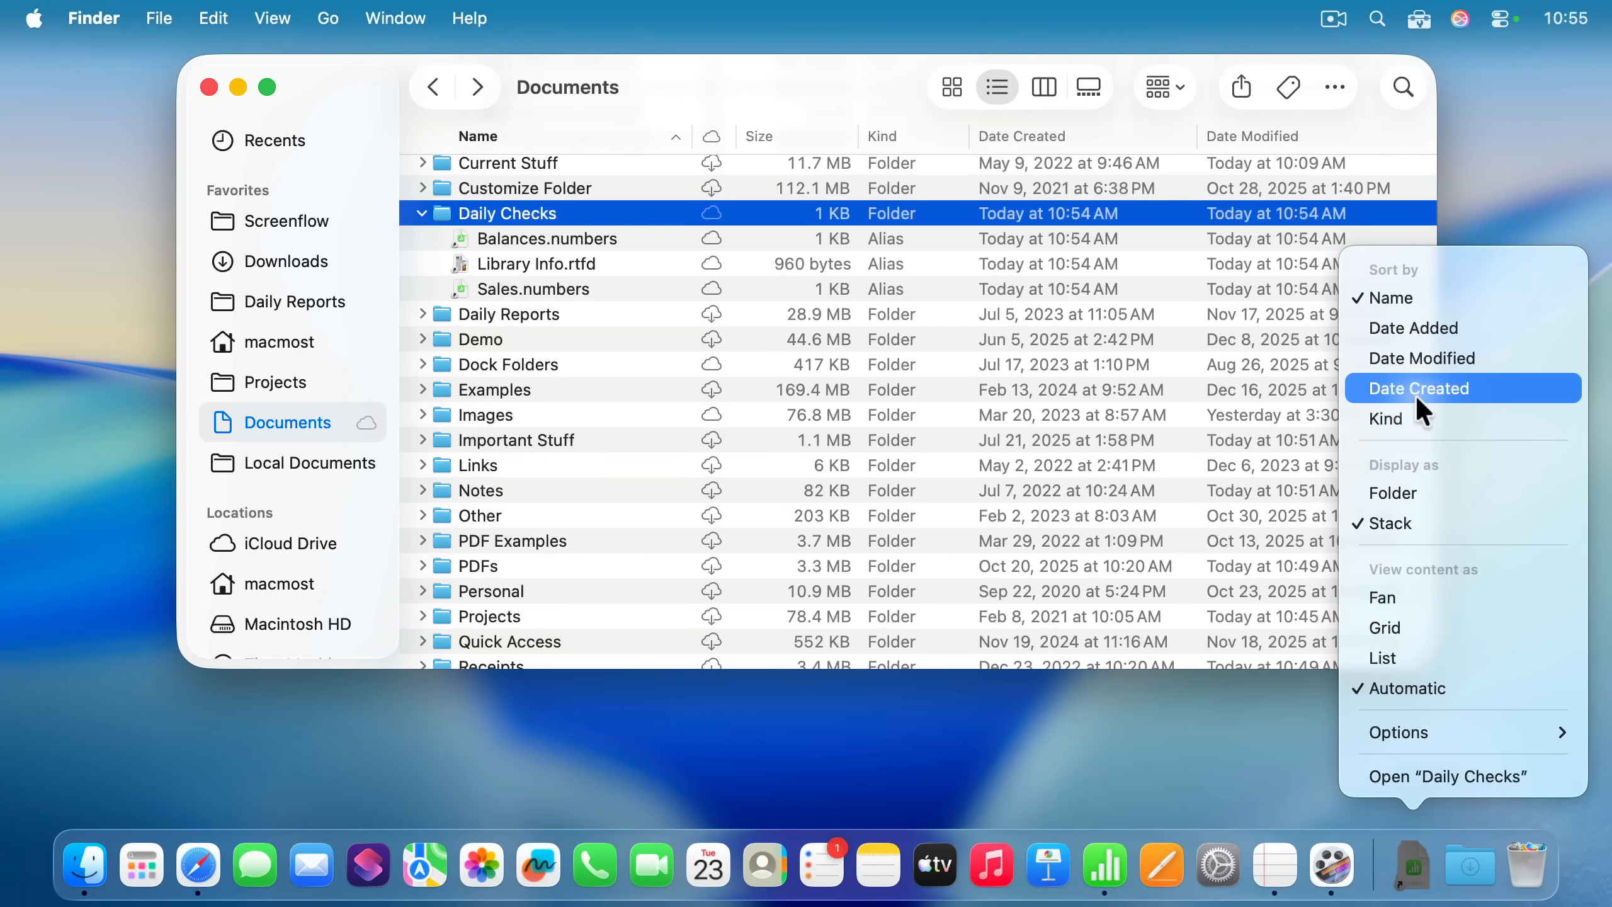
left_click(1408, 493)
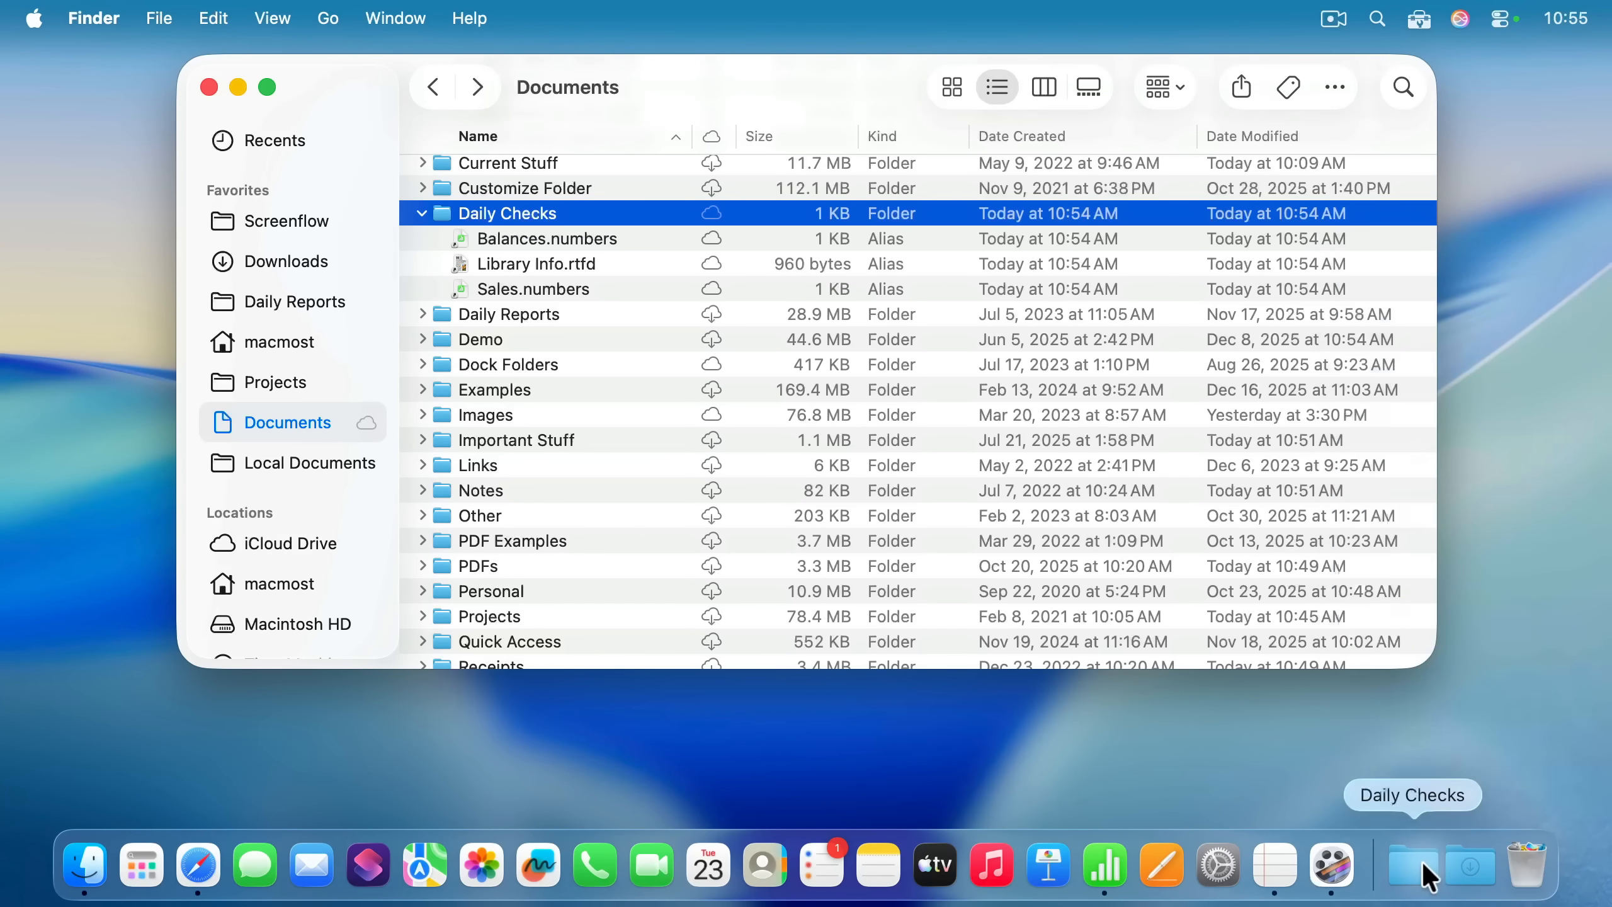
Set the Daily Checks Dock folder to view its content as a grid, and look through its aliases.
right_click(1422, 863)
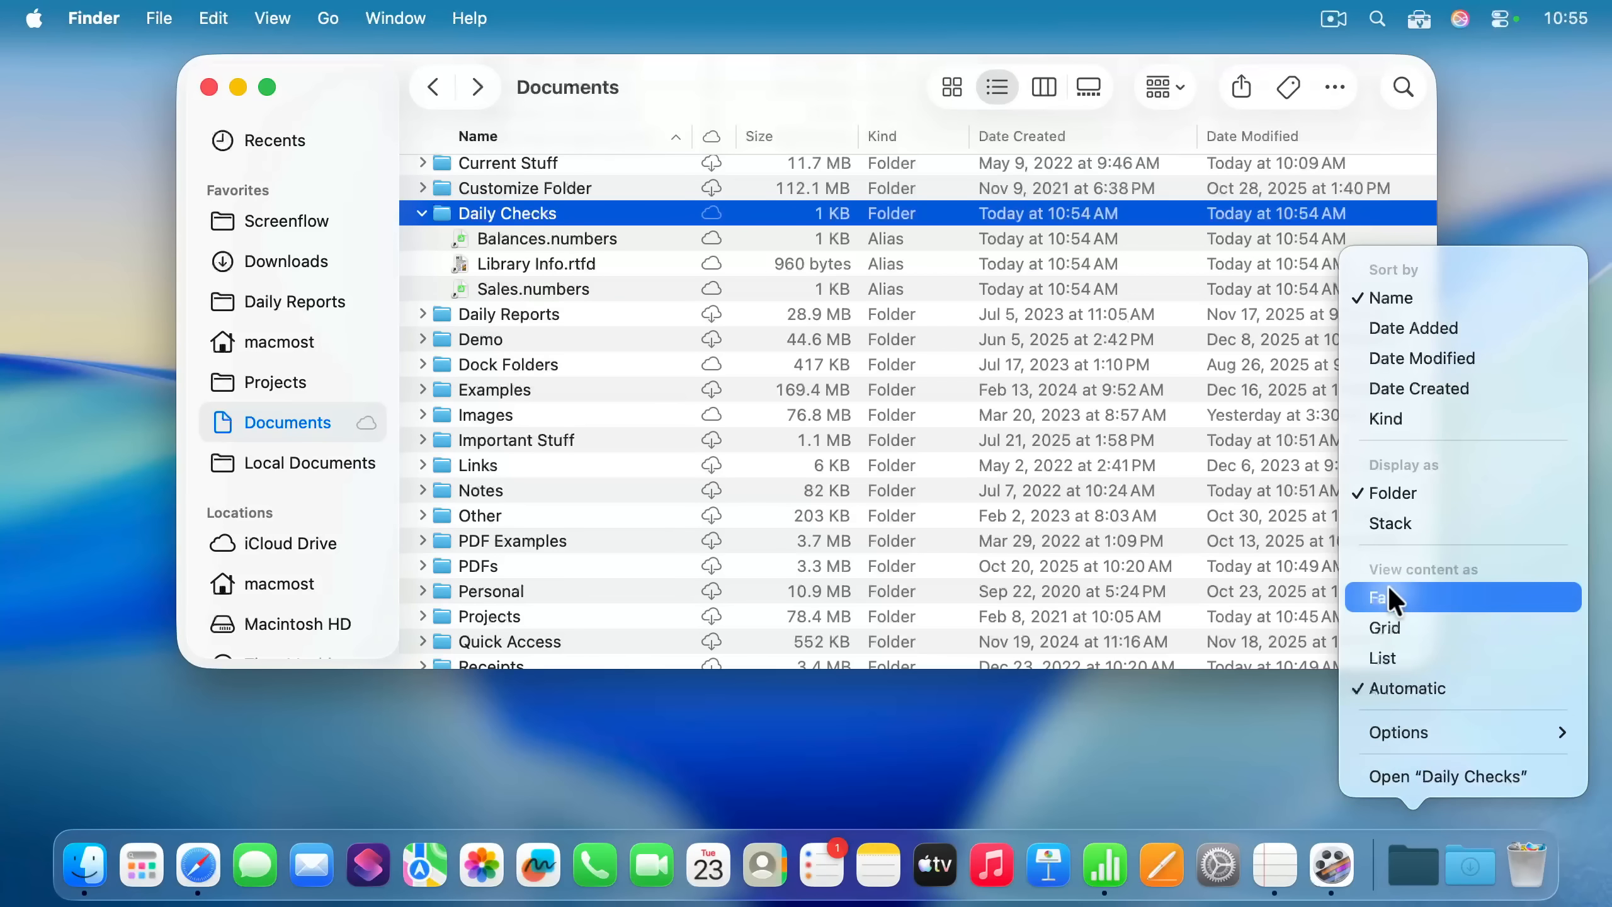
left_click(1388, 621)
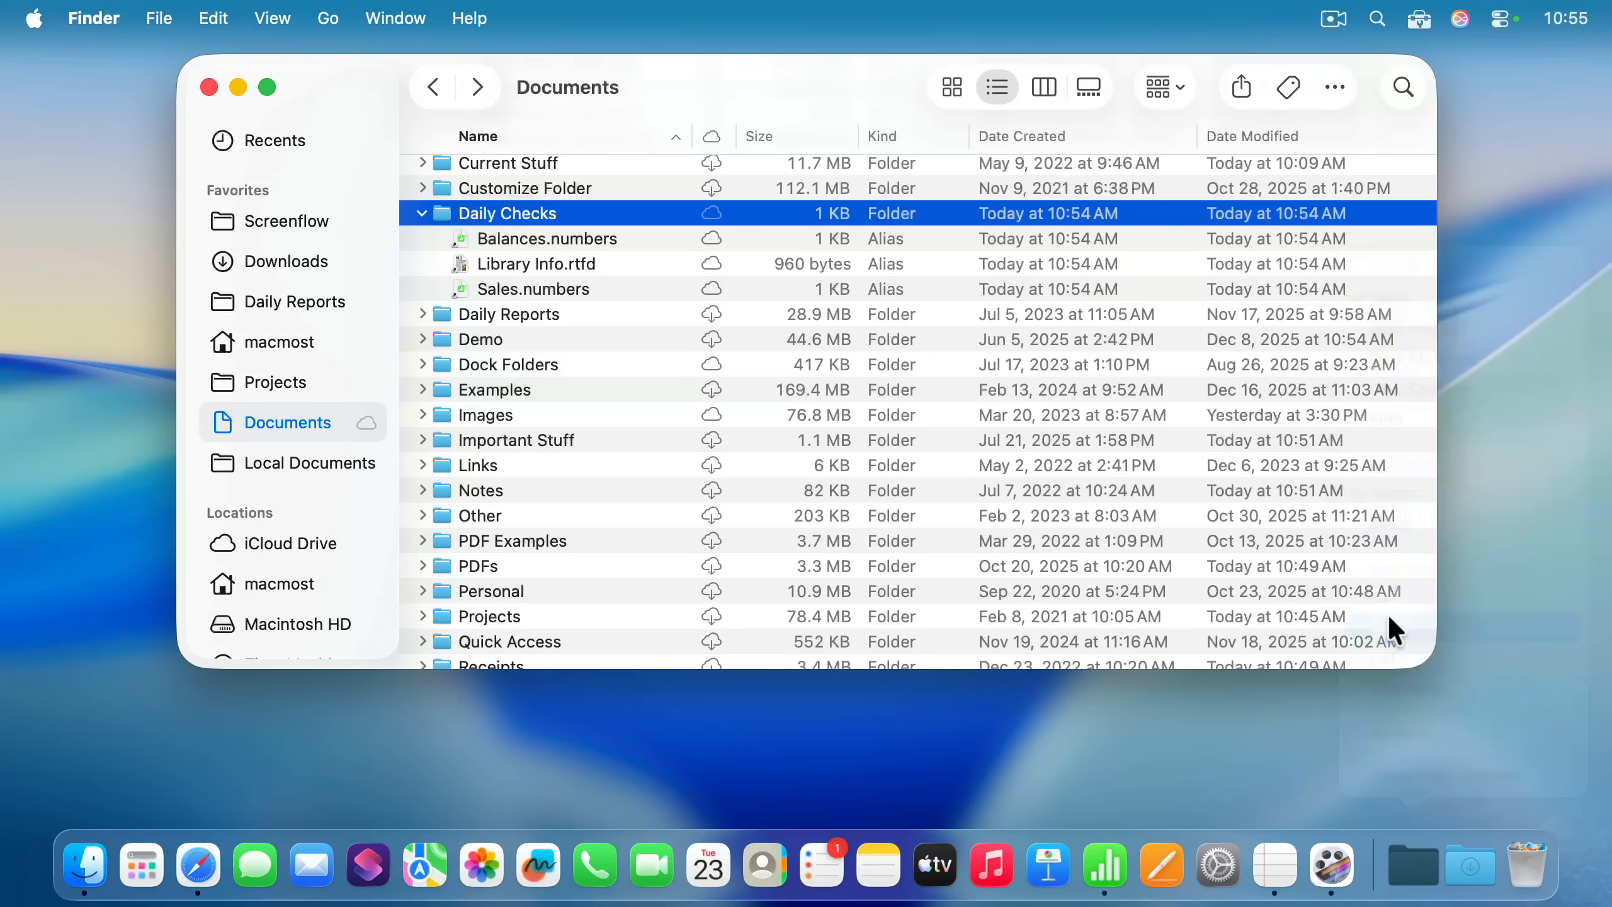
left_click(1415, 886)
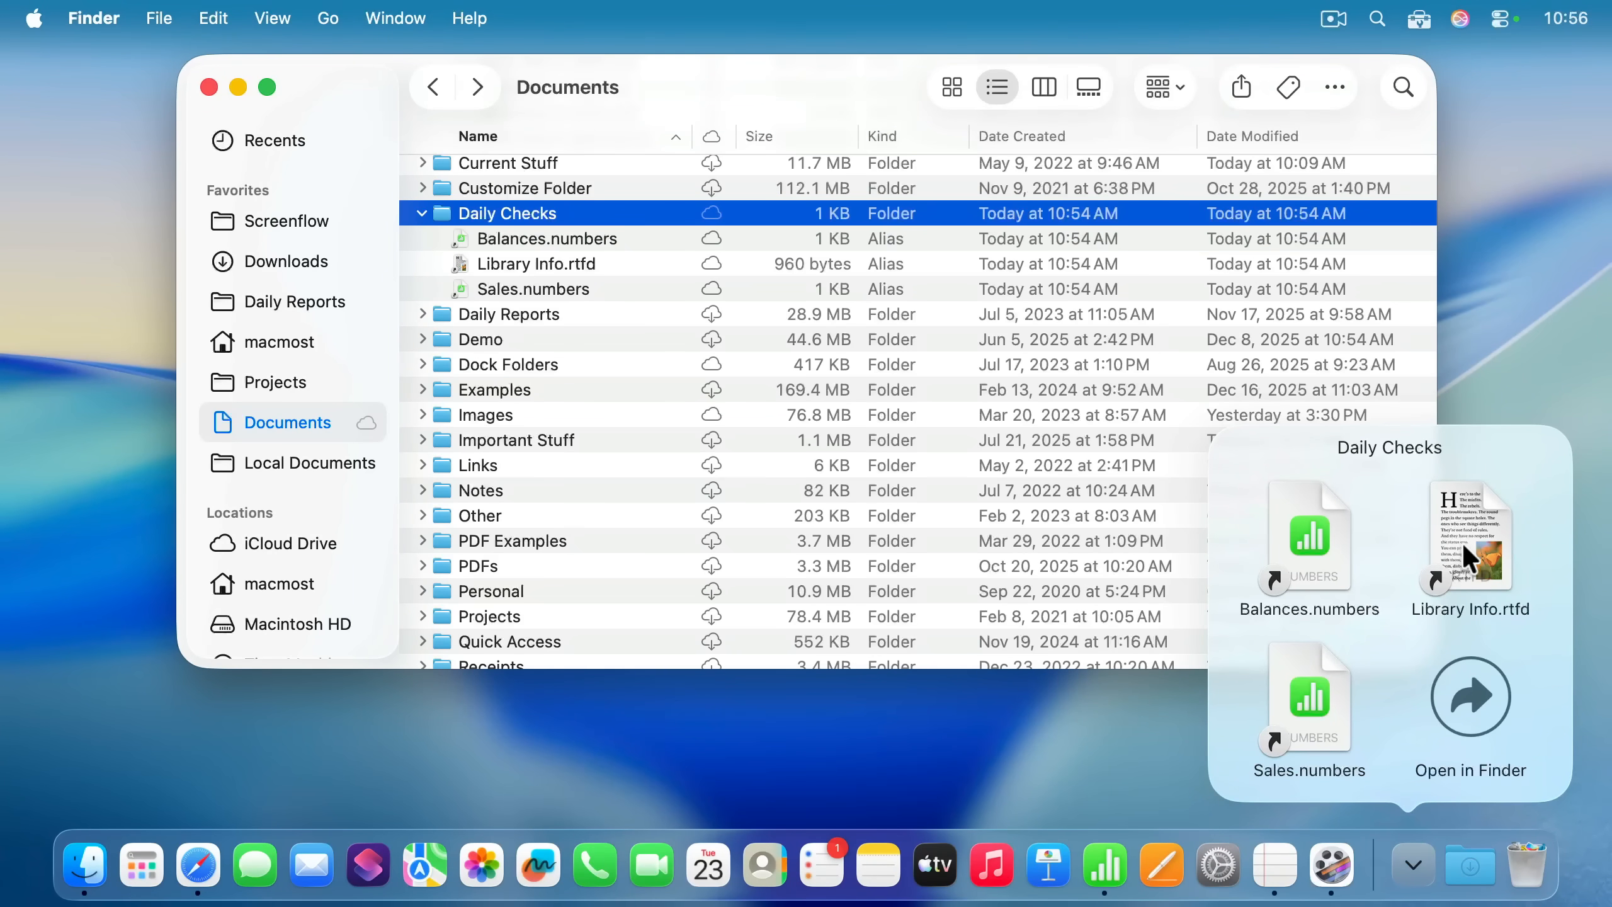
left_click(1036, 371)
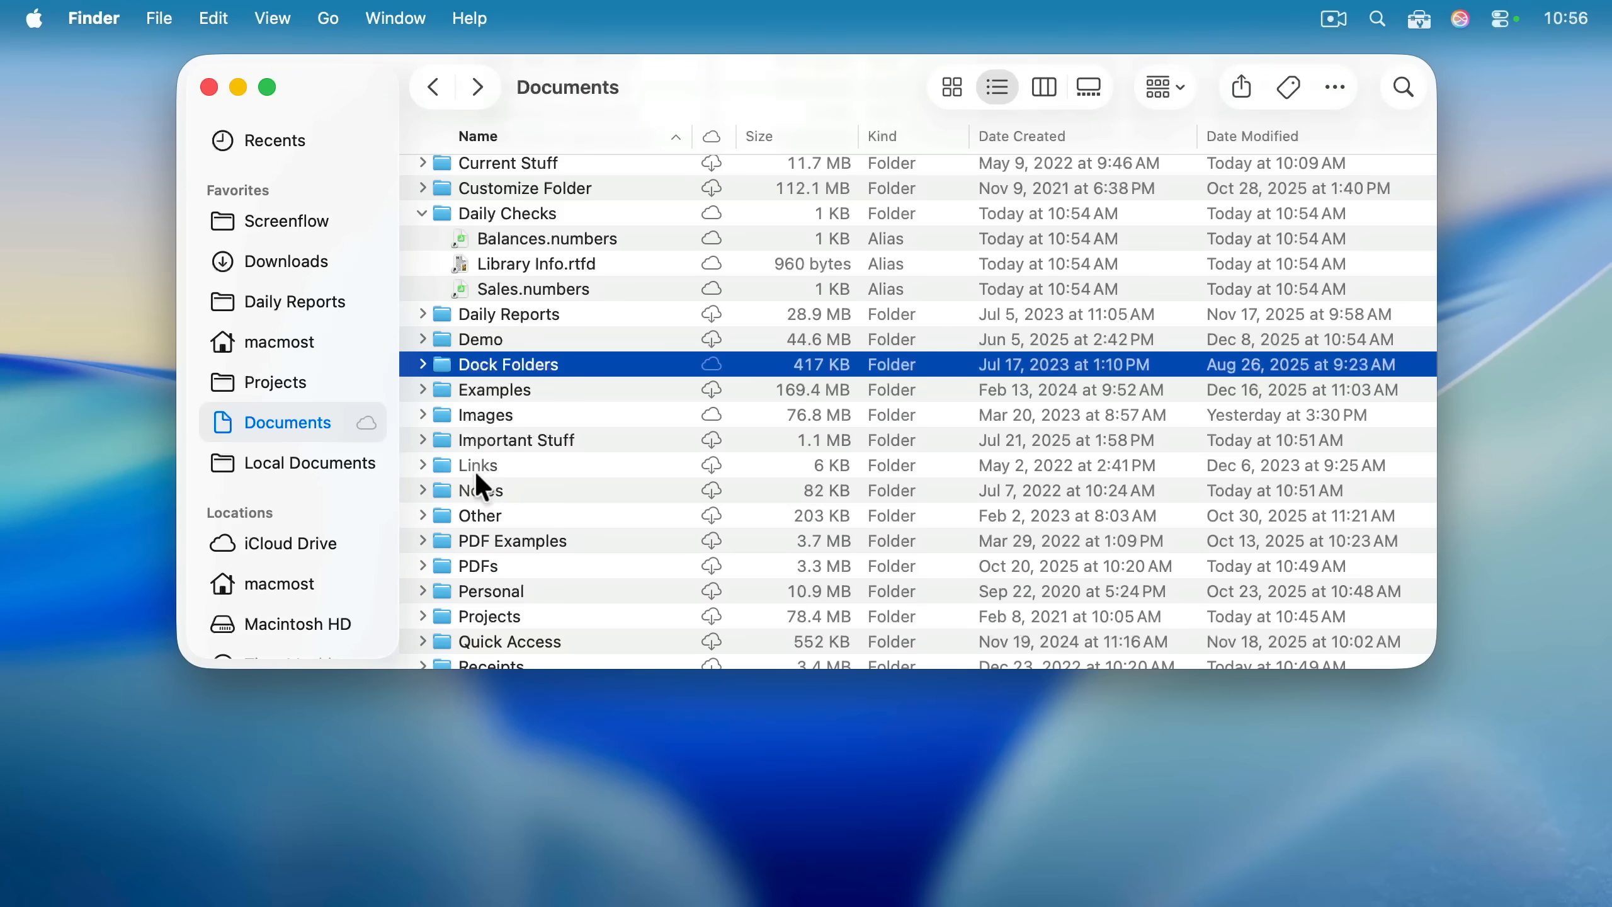
Create an alias of Example.numbers from the Other folder in Daily Checks, and open Daily Checks from the Dock.
left_click(421, 516)
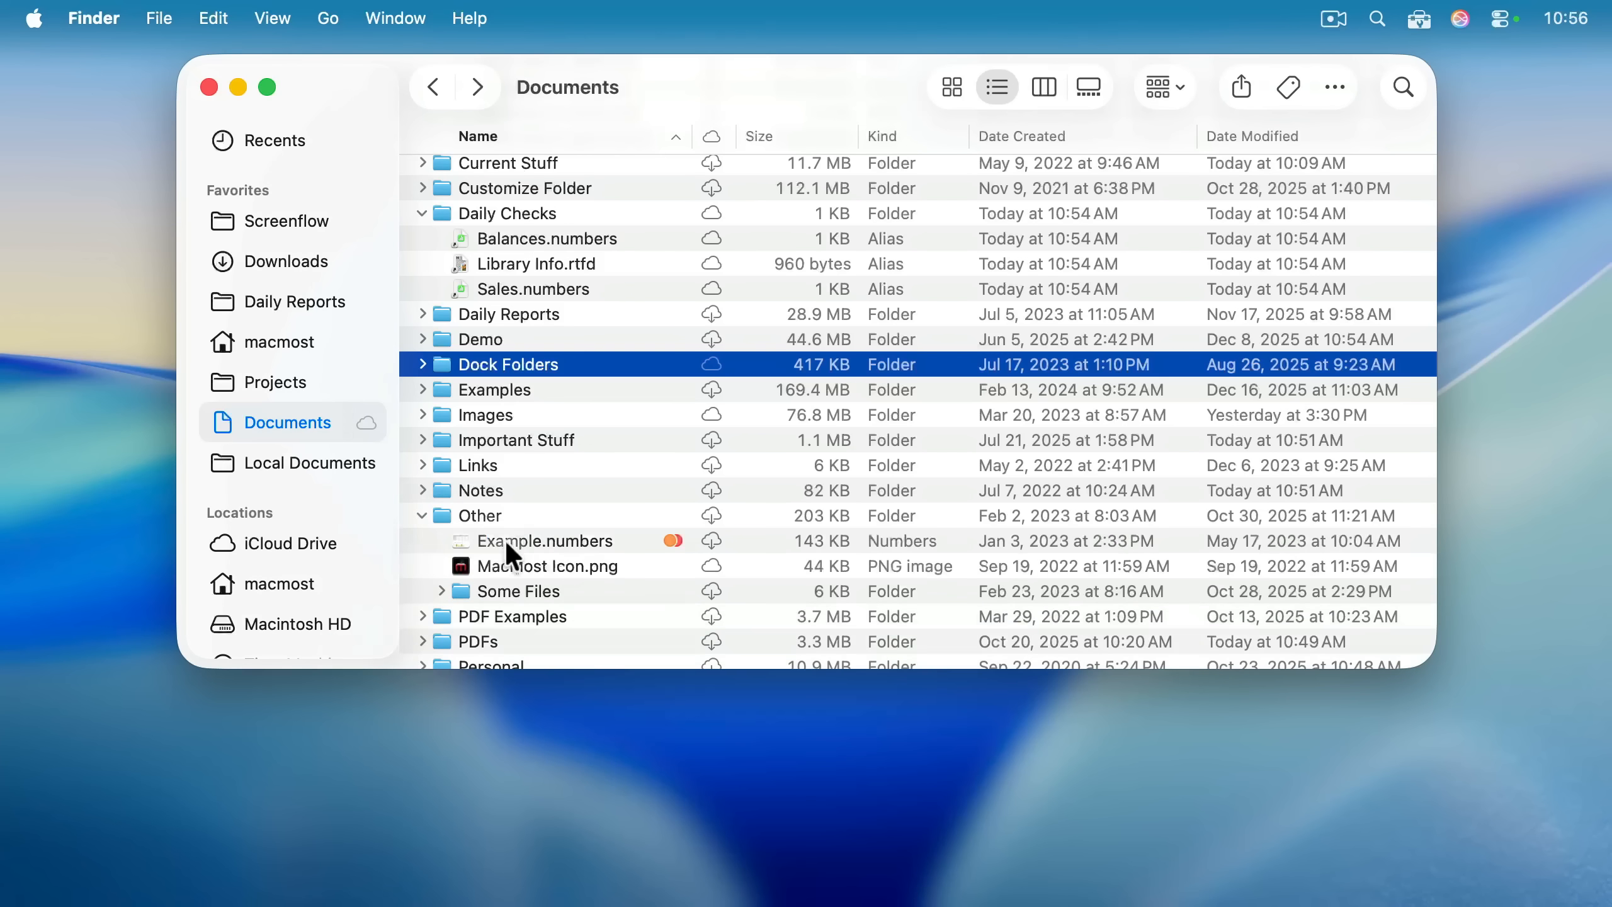
left_click_drag(530, 539, 507, 219)
left_click(496, 211)
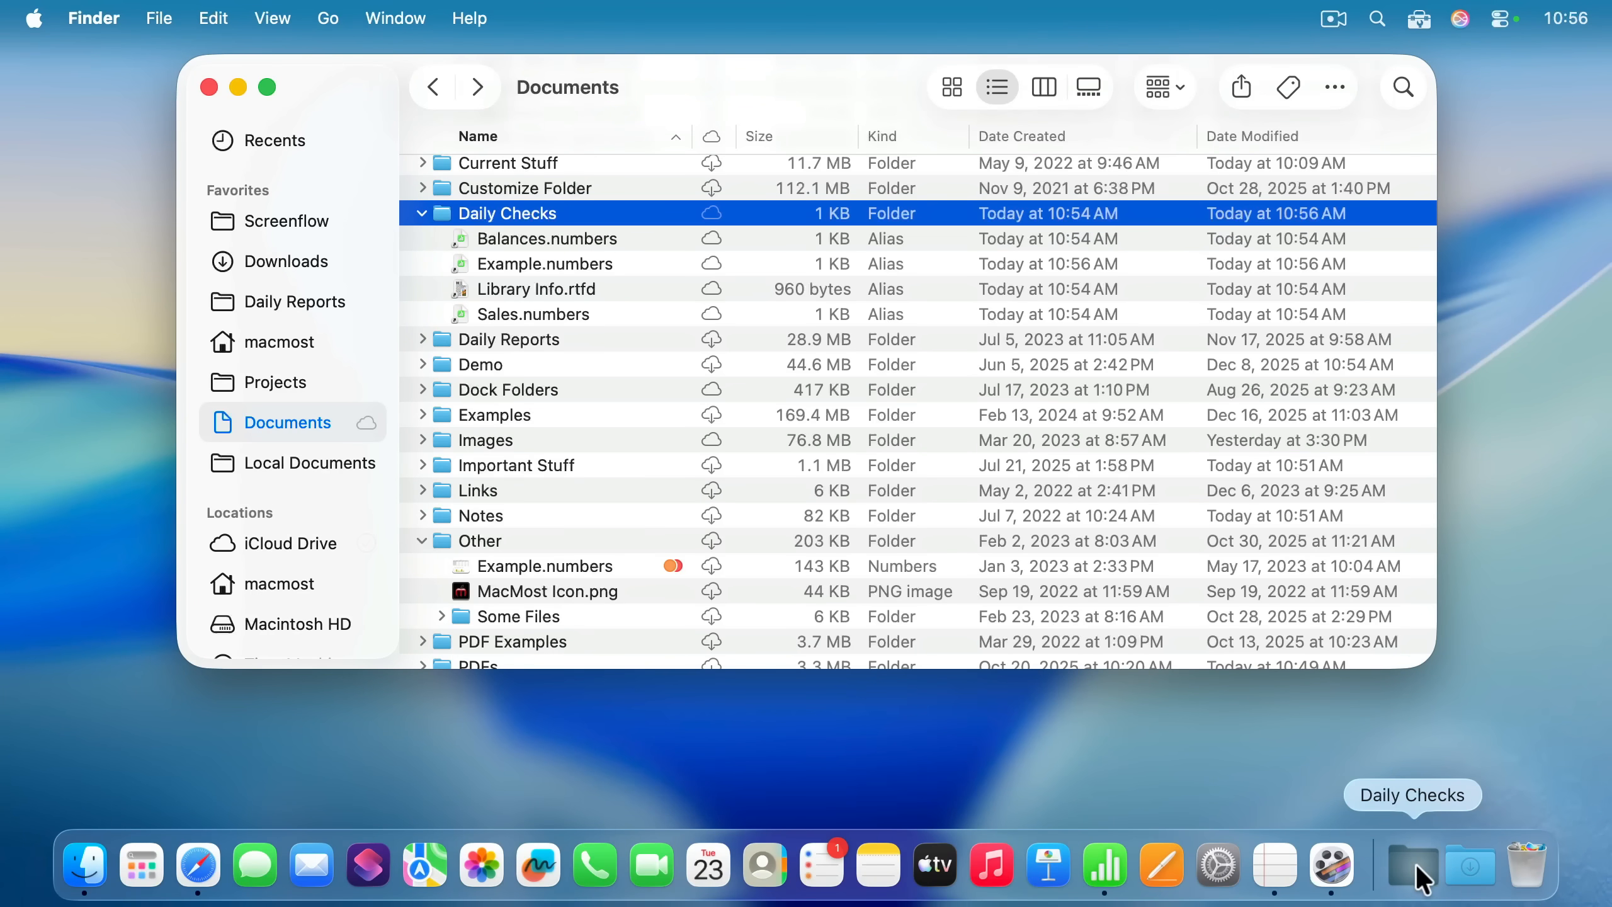
left_click(1416, 864)
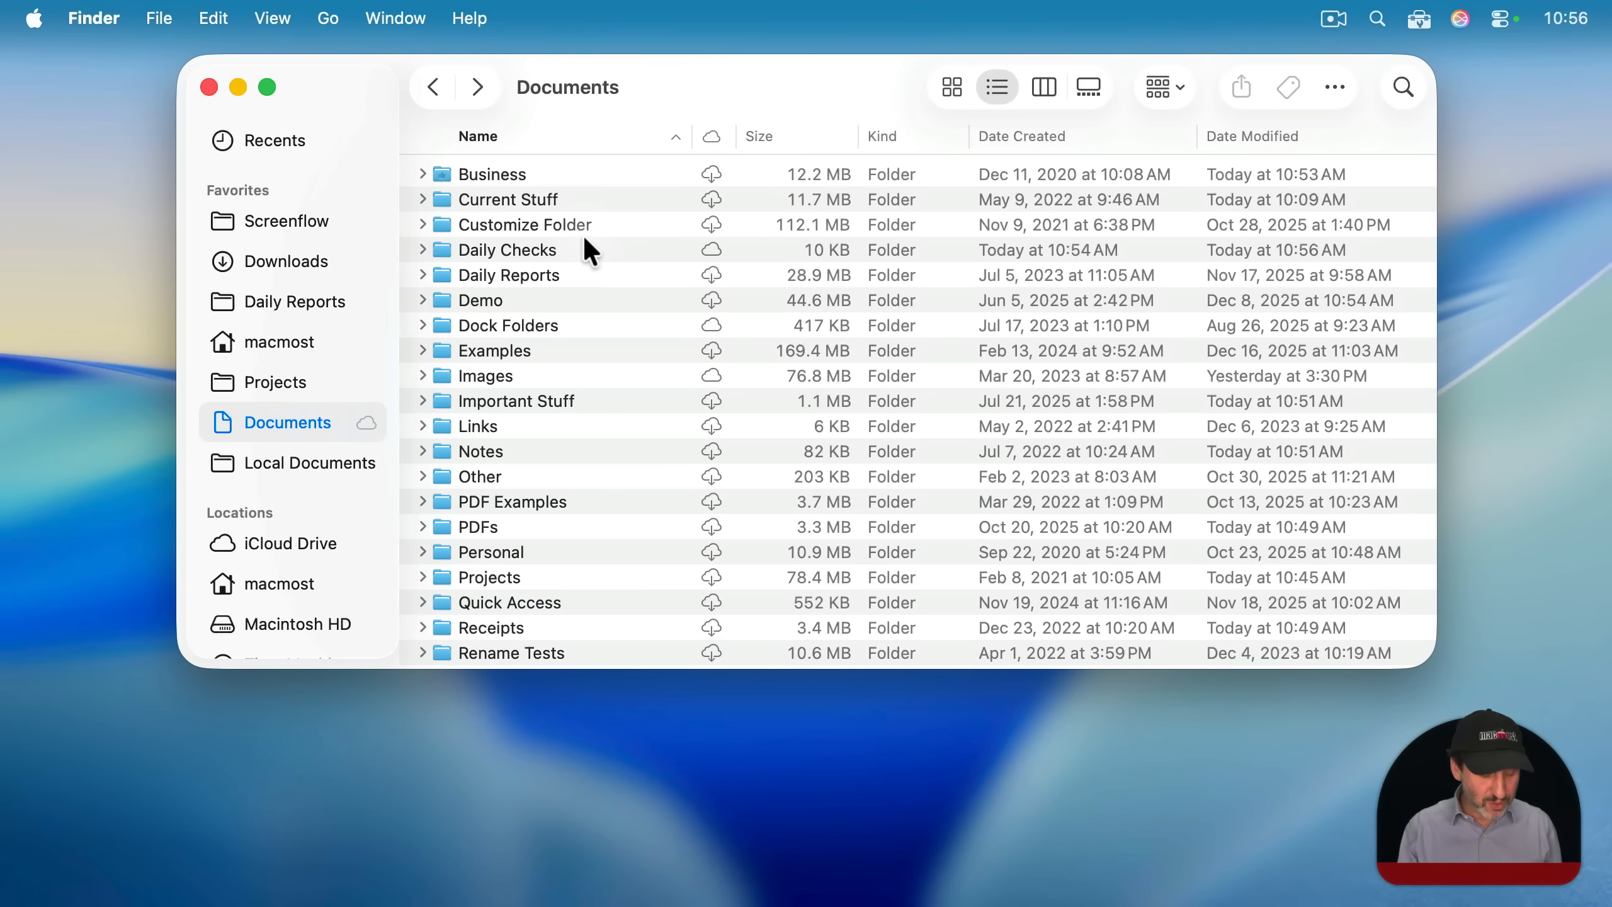
Create a new folder in Documents named Graphics Apps.
key("super+shift+n")
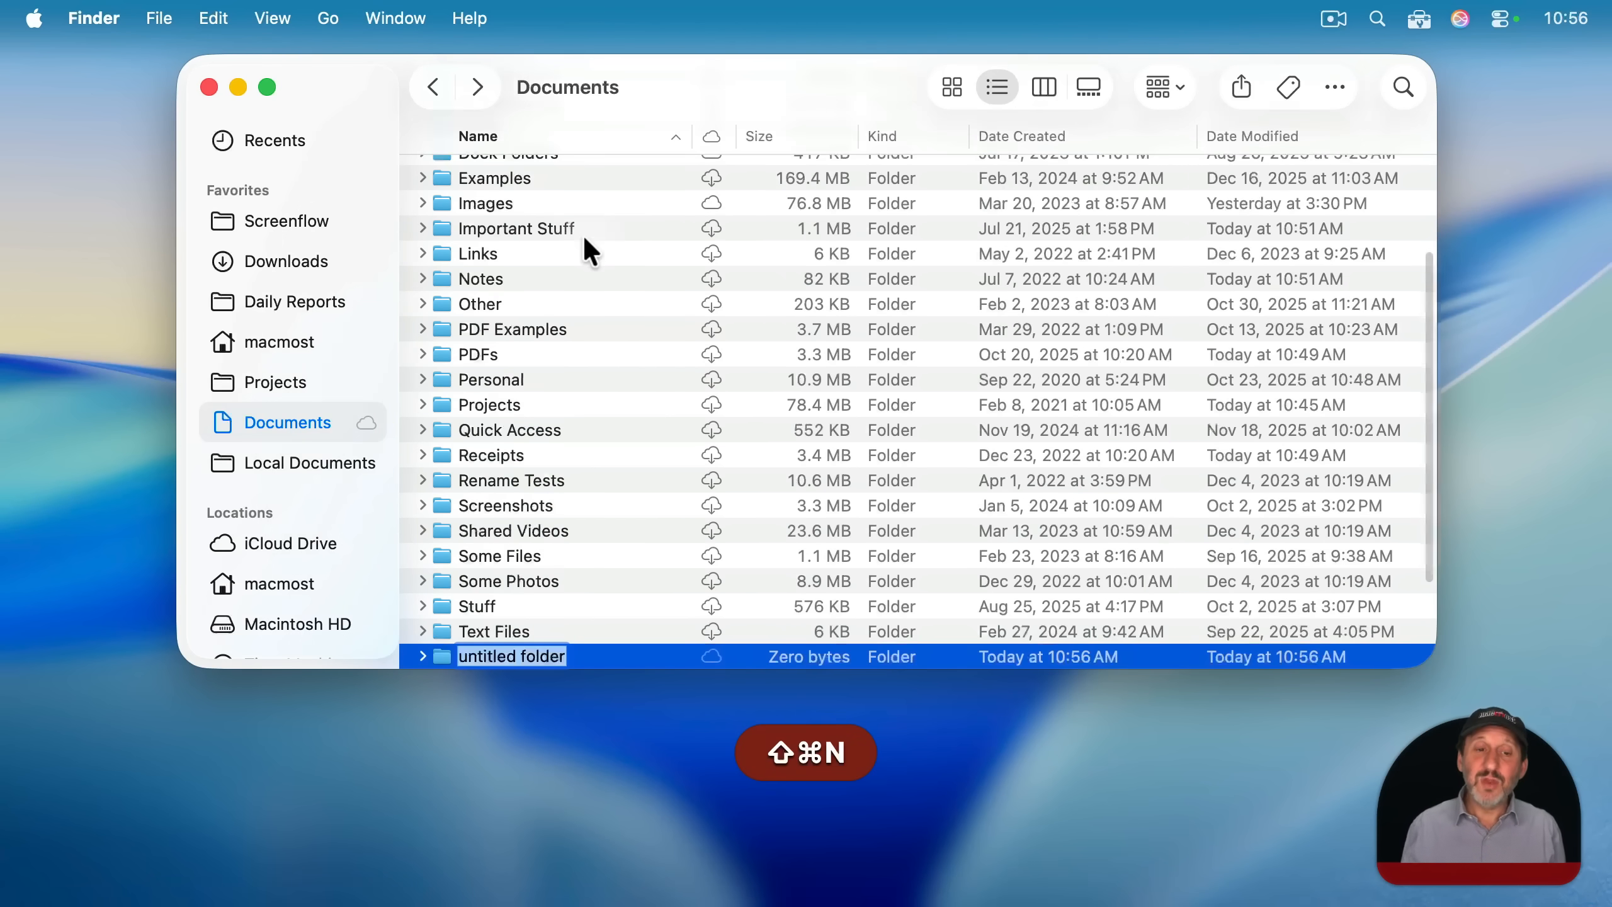
type("Graph")
type("Apps")
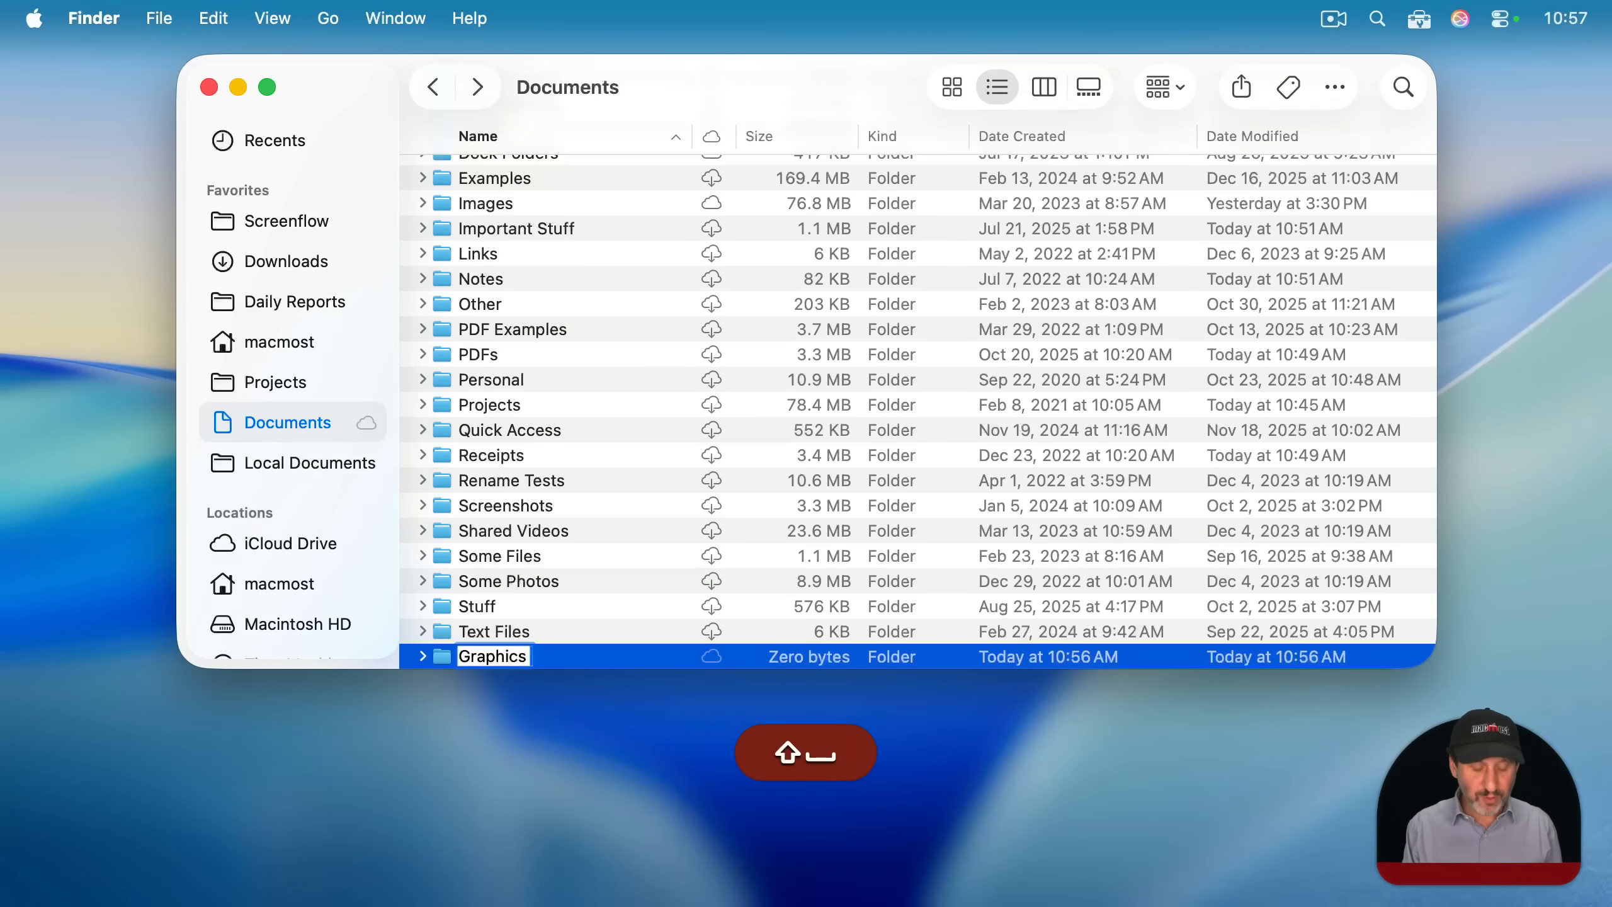
key("Return")
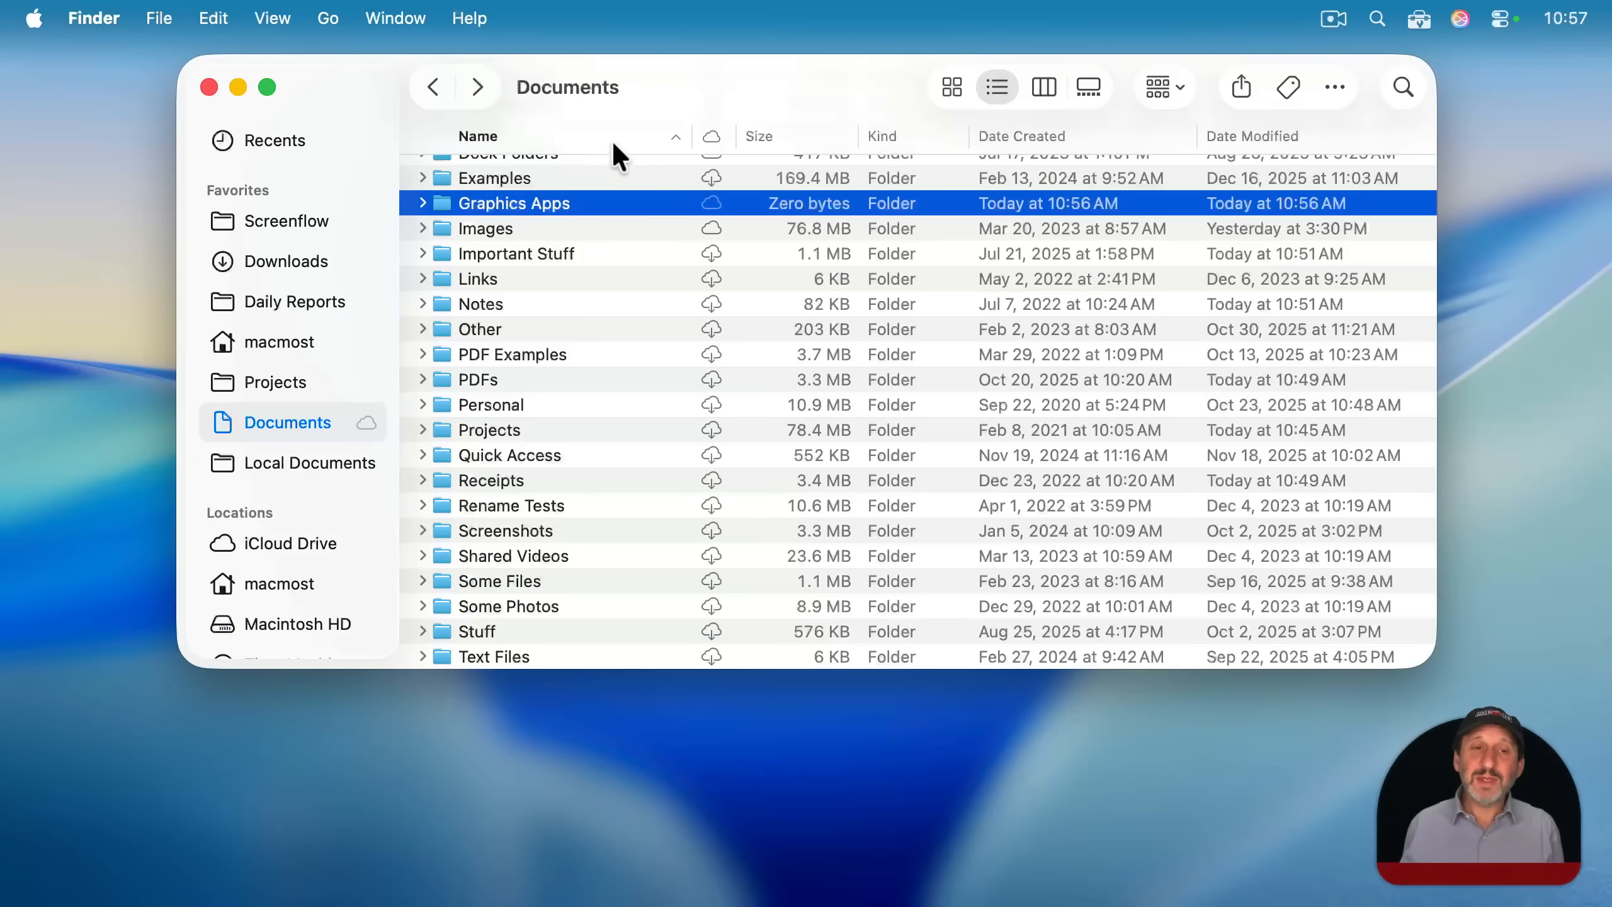
Open a second Finder window beside the first one and show the Applications folder in it.
key("super+n")
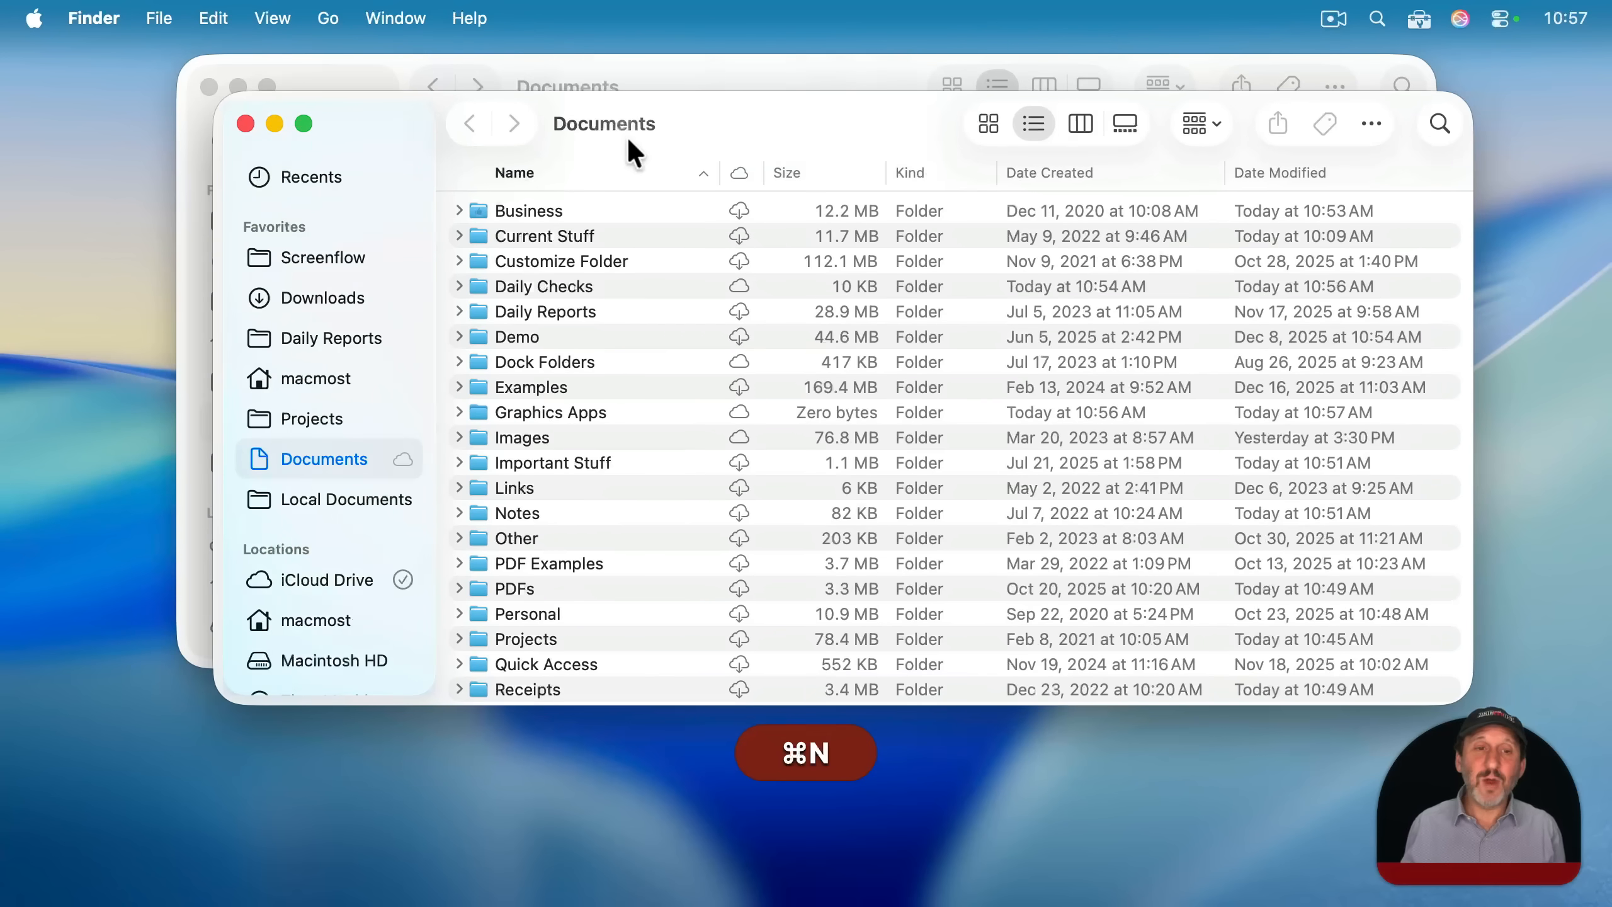
left_click_drag(720, 114, 1100, 102)
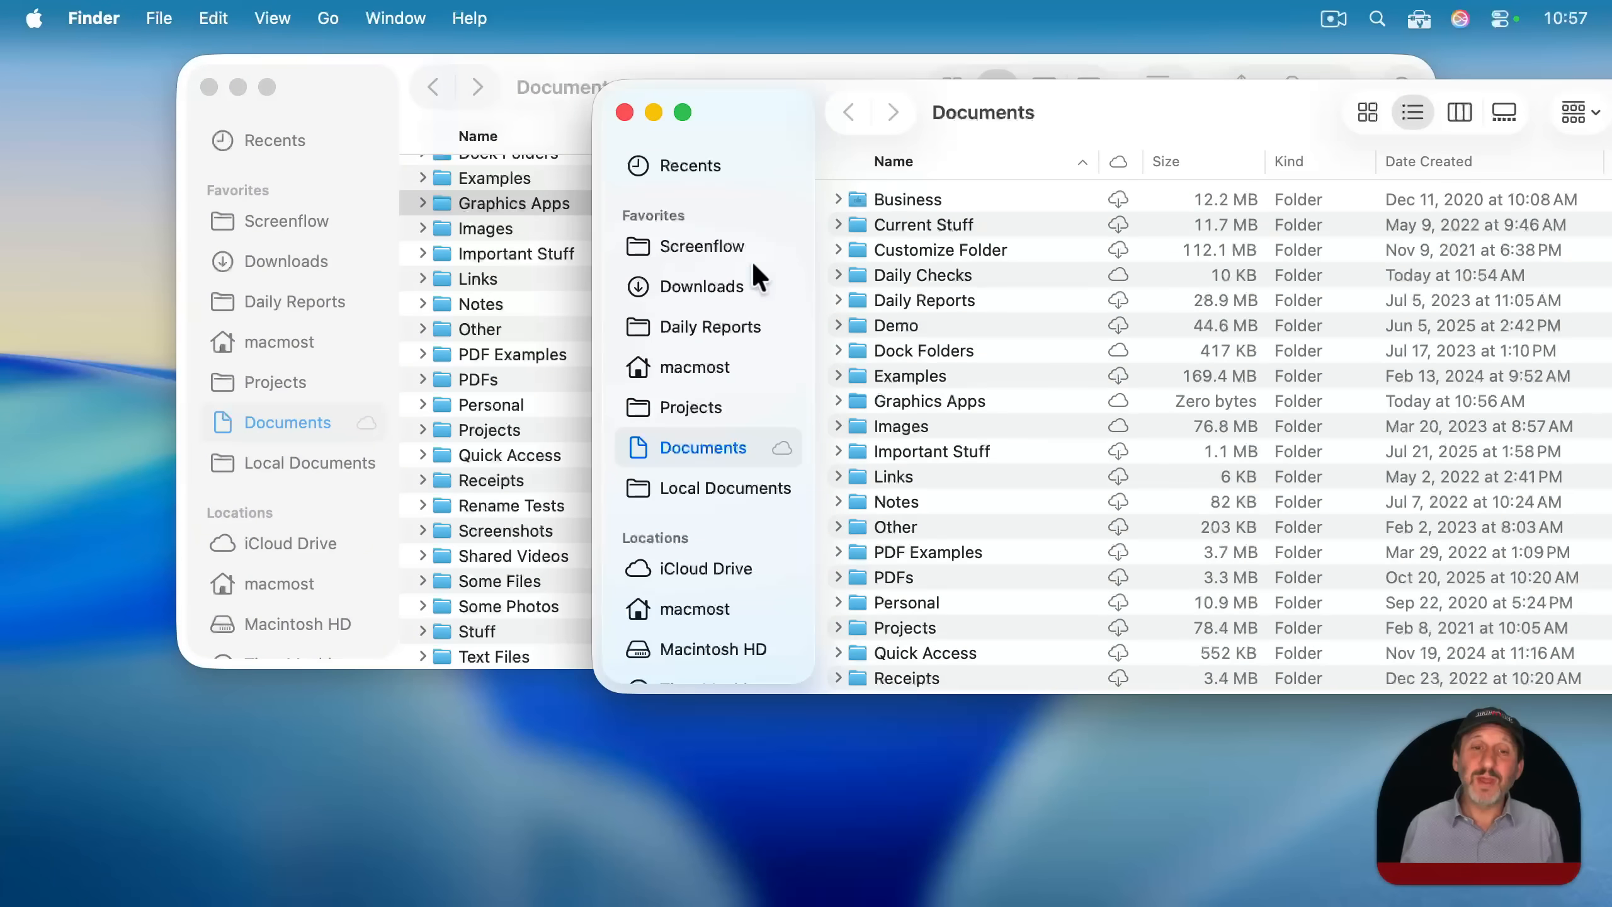
left_click(311, 18)
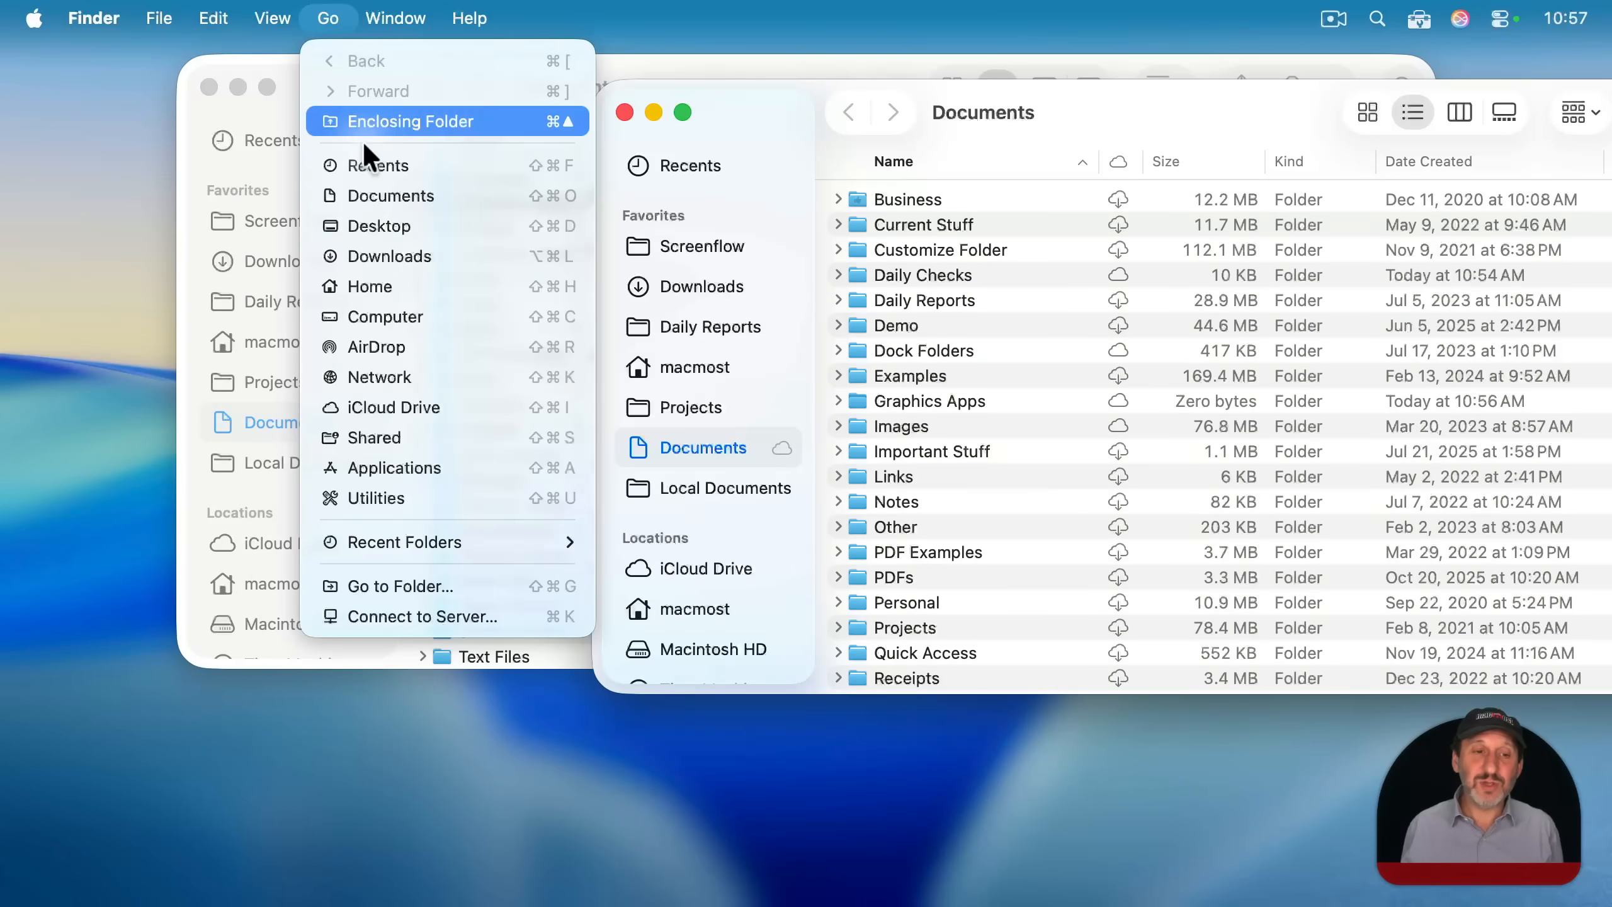
left_click(393, 458)
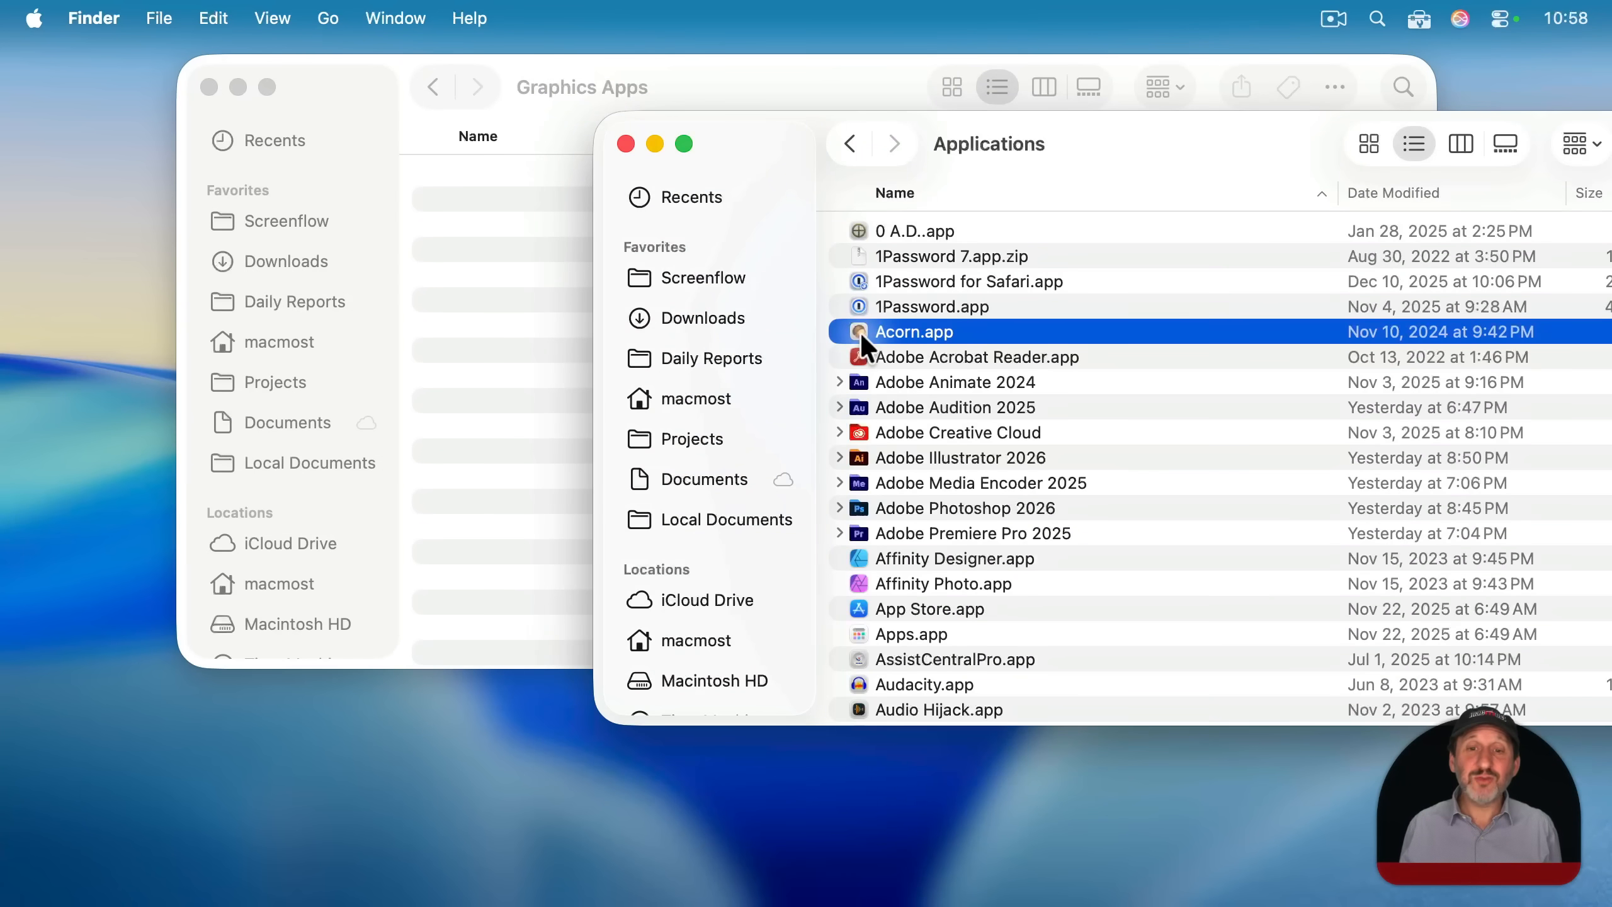
Create aliases of Acorn.app and Adobe Photoshop 2026.app in the Graphics Apps folder.
left_click_drag(865, 346, 451, 210)
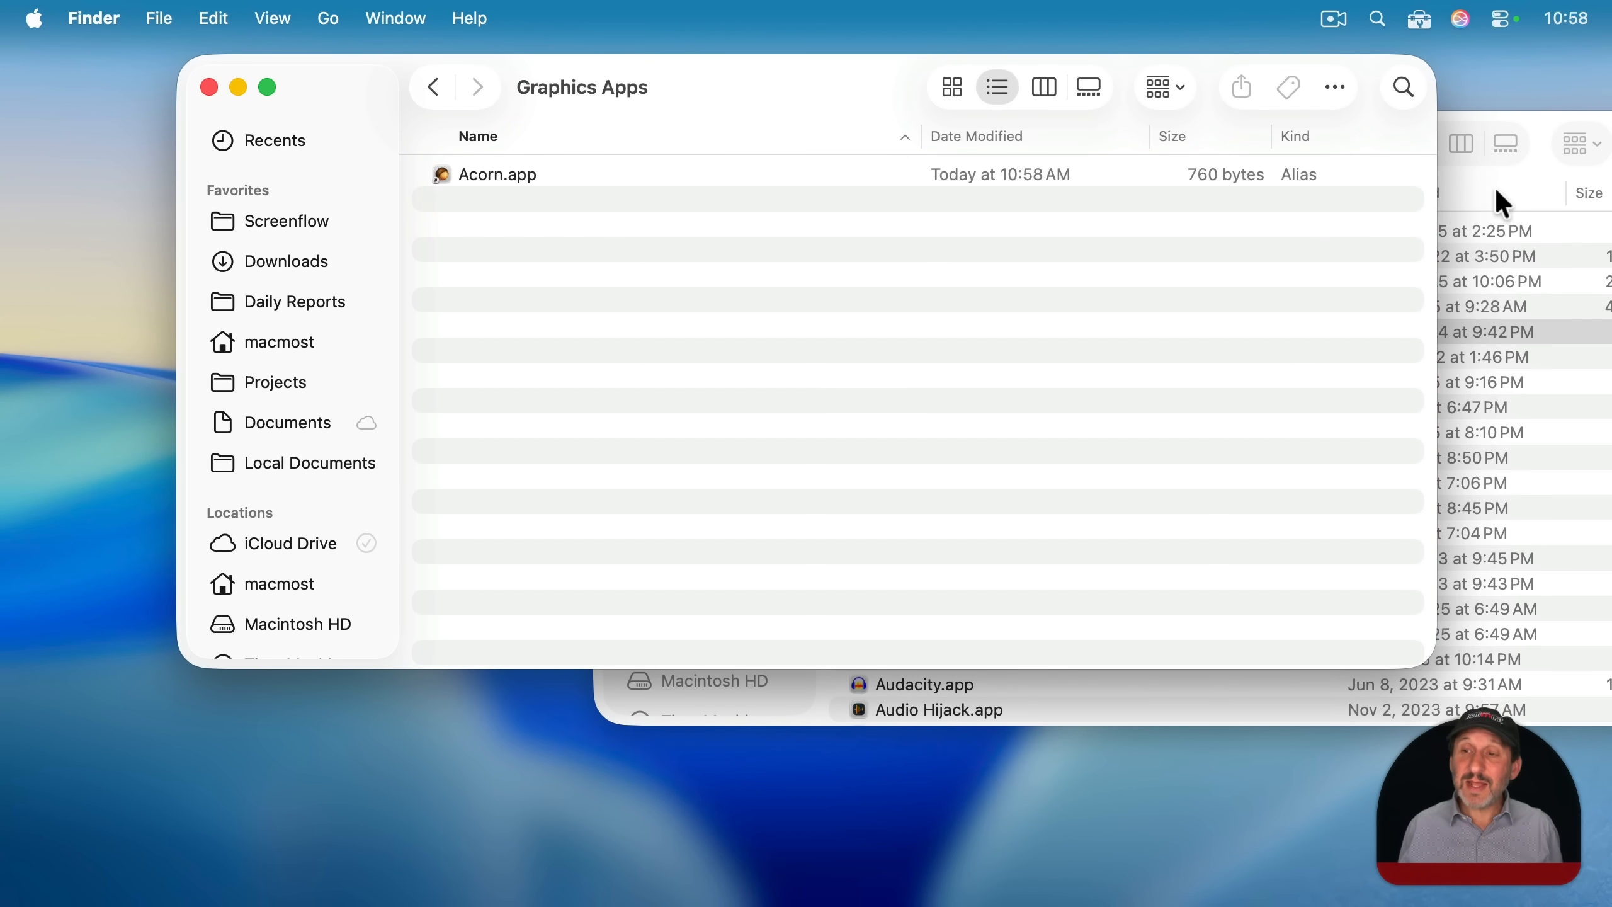
left_click(1496, 192)
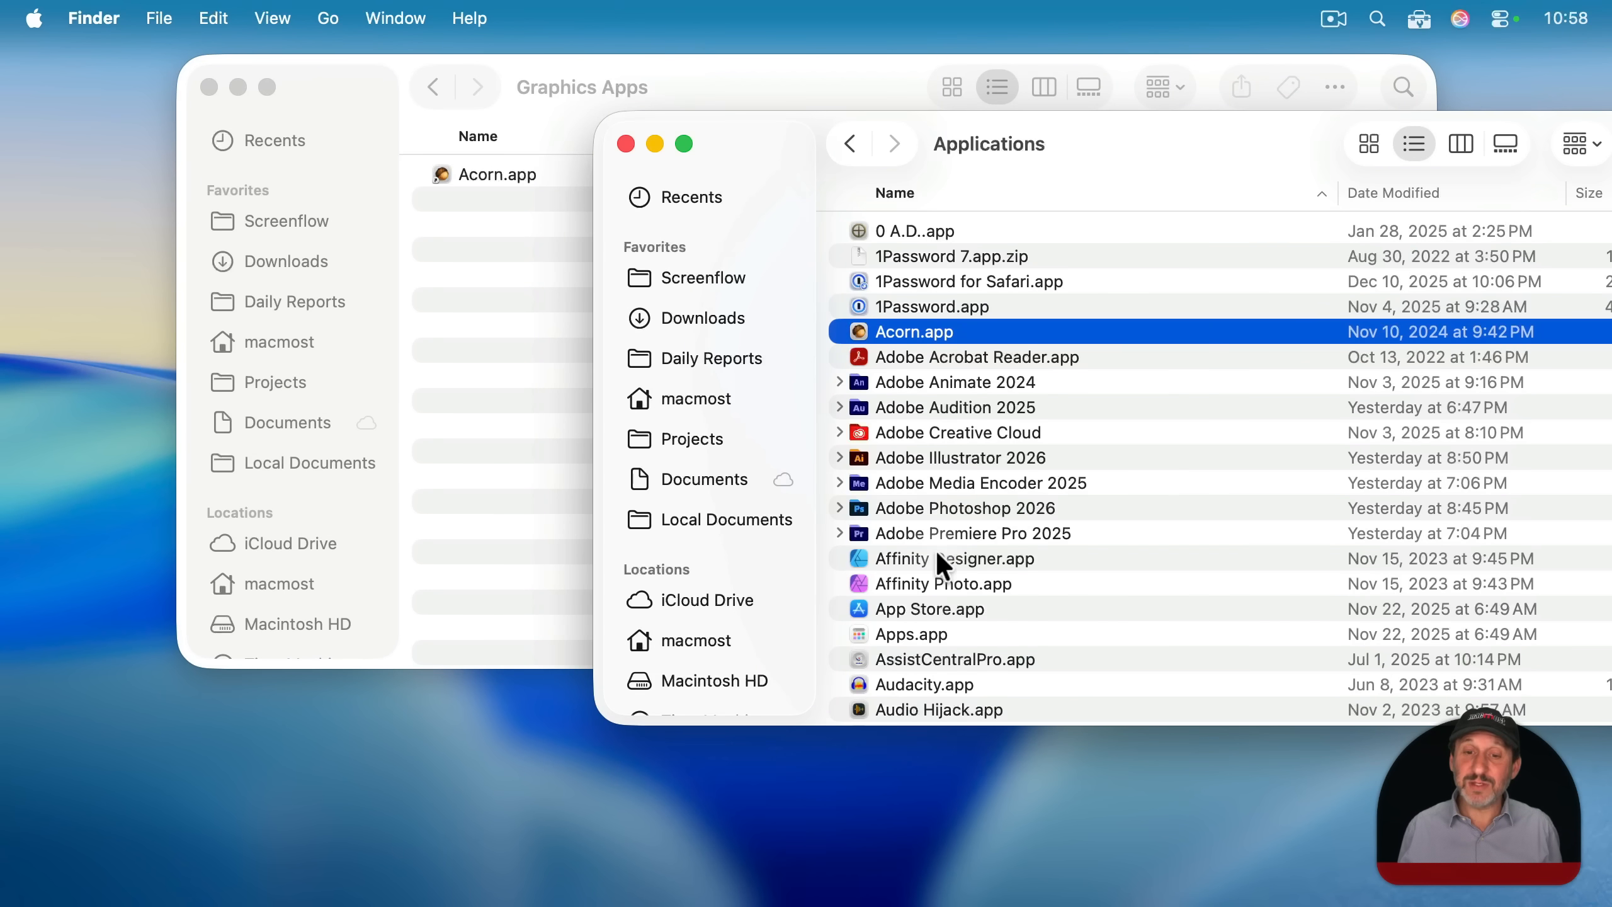
left_click(839, 508)
left_click_drag(945, 535, 499, 316)
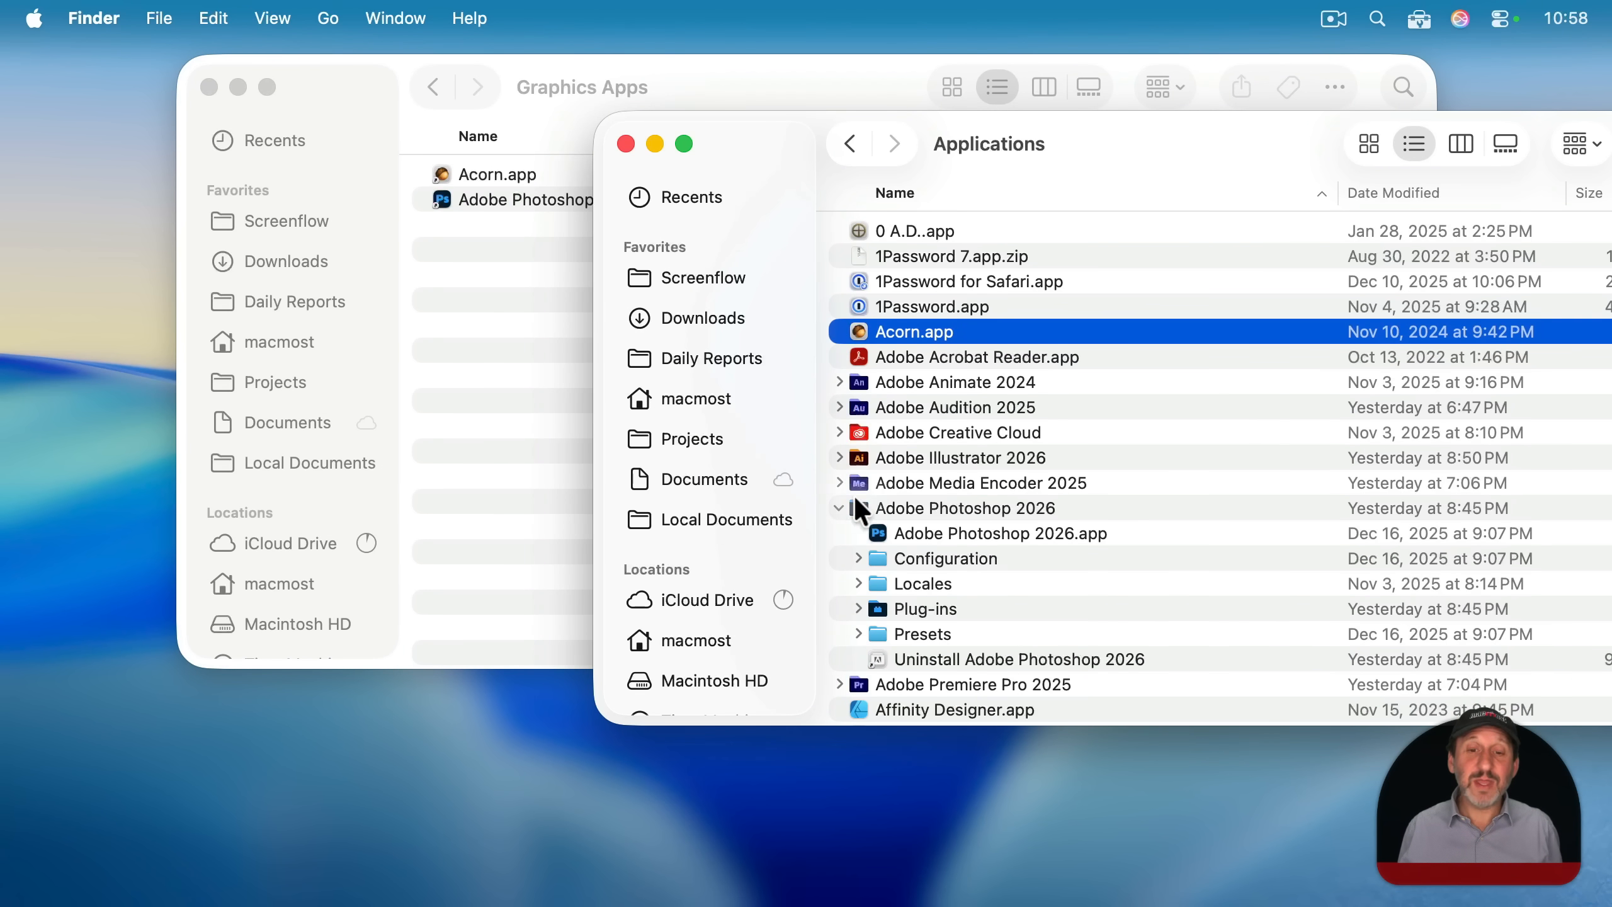
left_click(839, 508)
Create aliases of Affinity Photo.app, Pixelmator Pro.app and Preview.app in Graphics Apps, and close the Applications window.
left_click_drag(939, 583, 558, 375)
left_click_drag(946, 432, 521, 427)
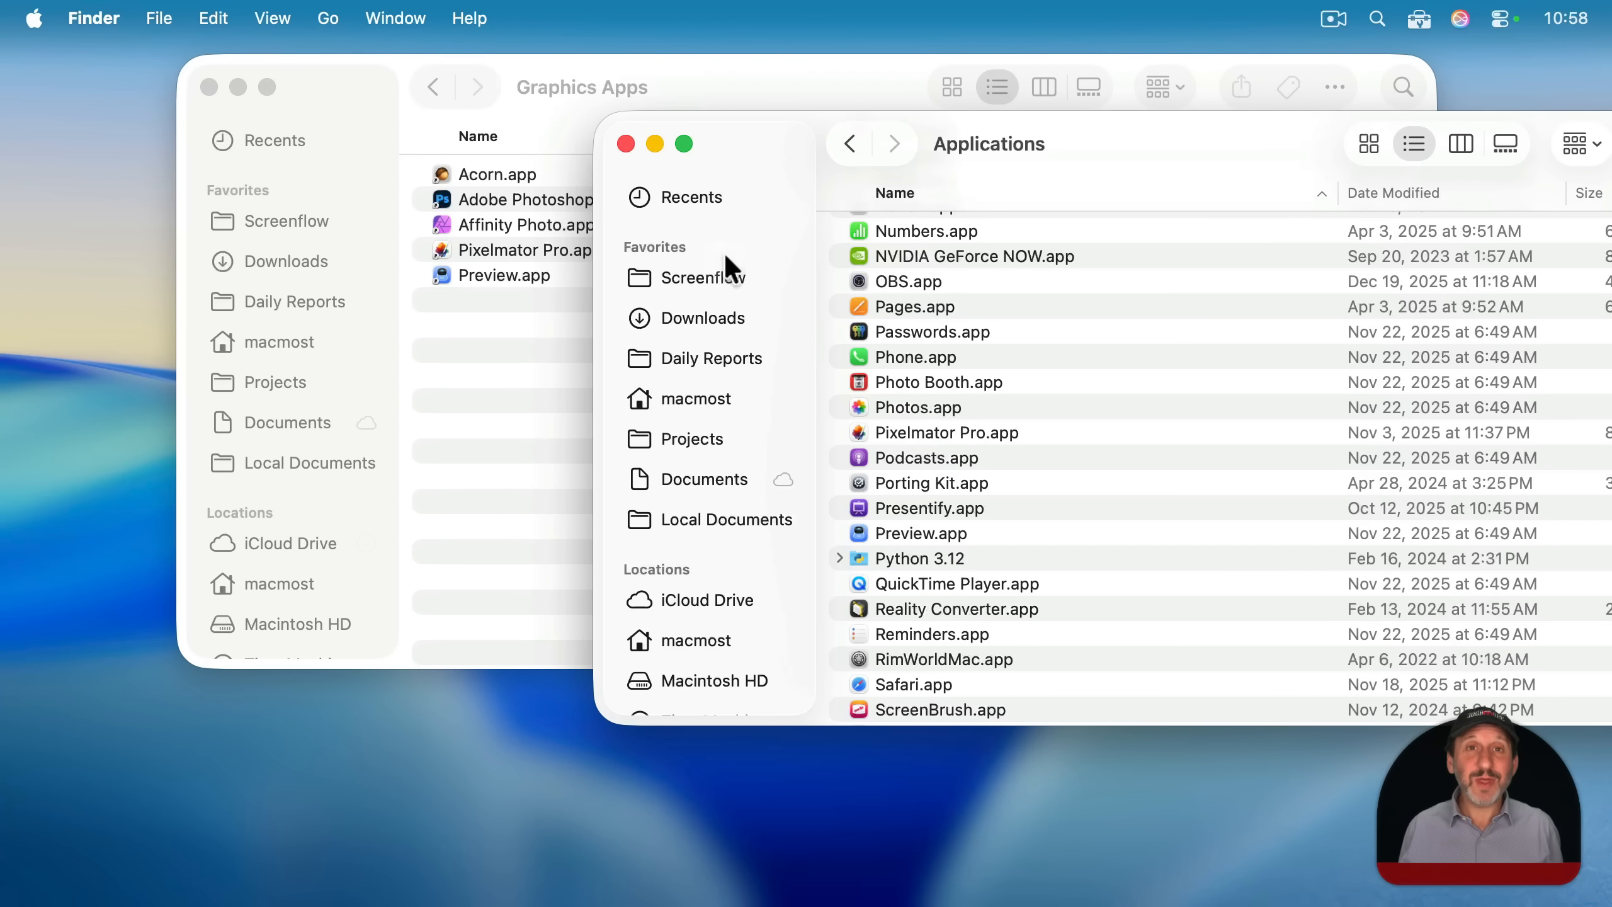
left_click(627, 144)
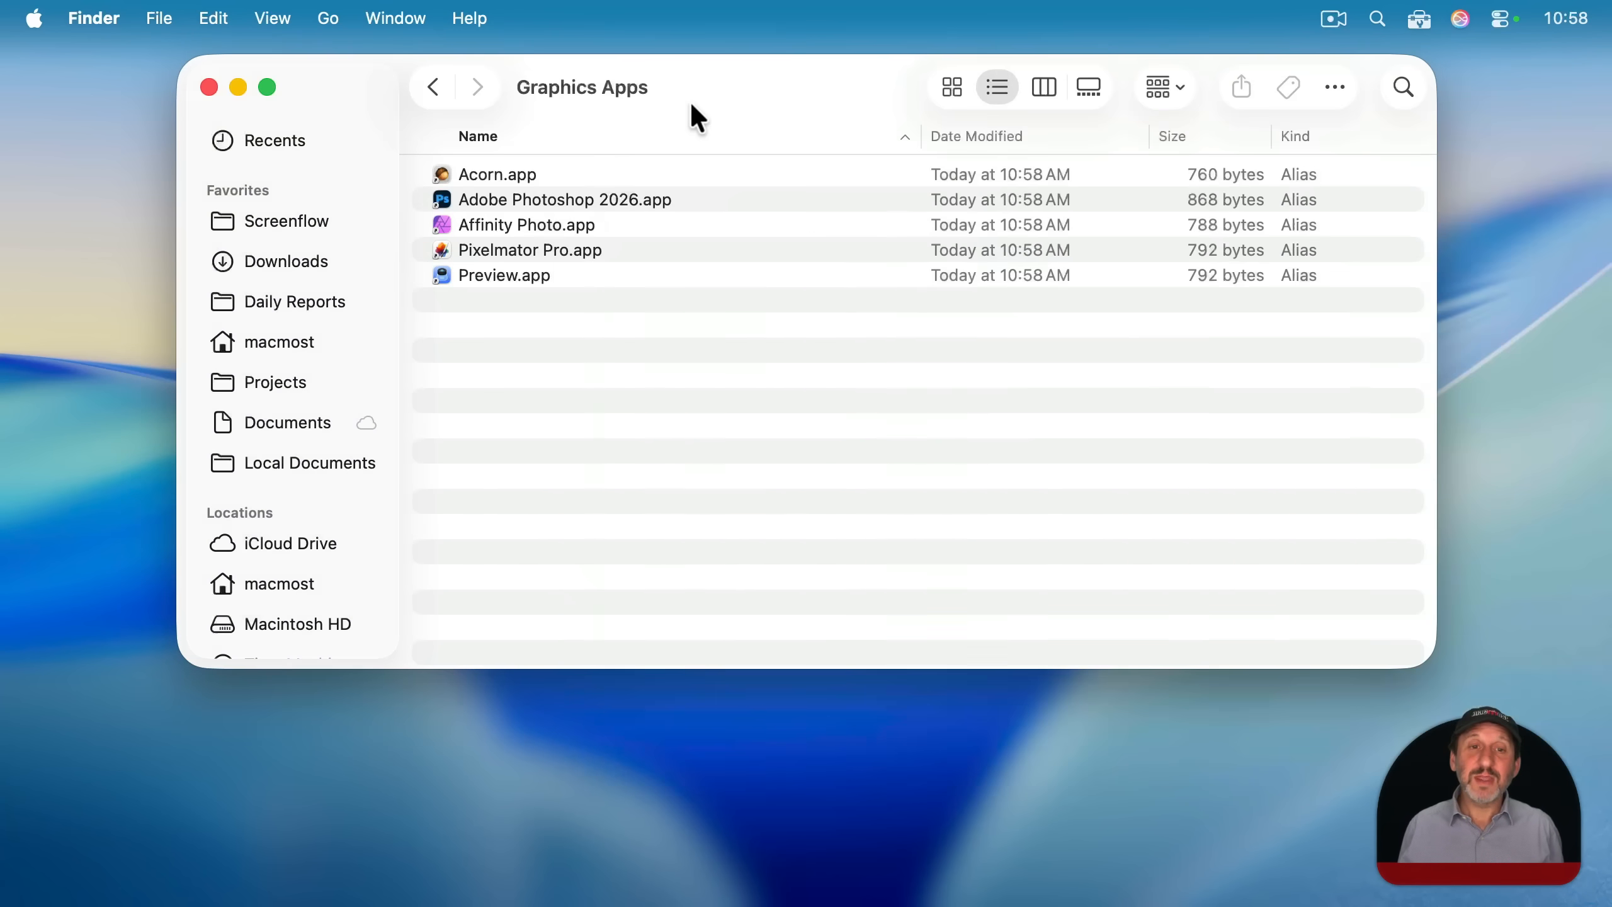
Return to Documents, add the Graphics Apps folder to the Dock and display it as a folder.
key("super+Up")
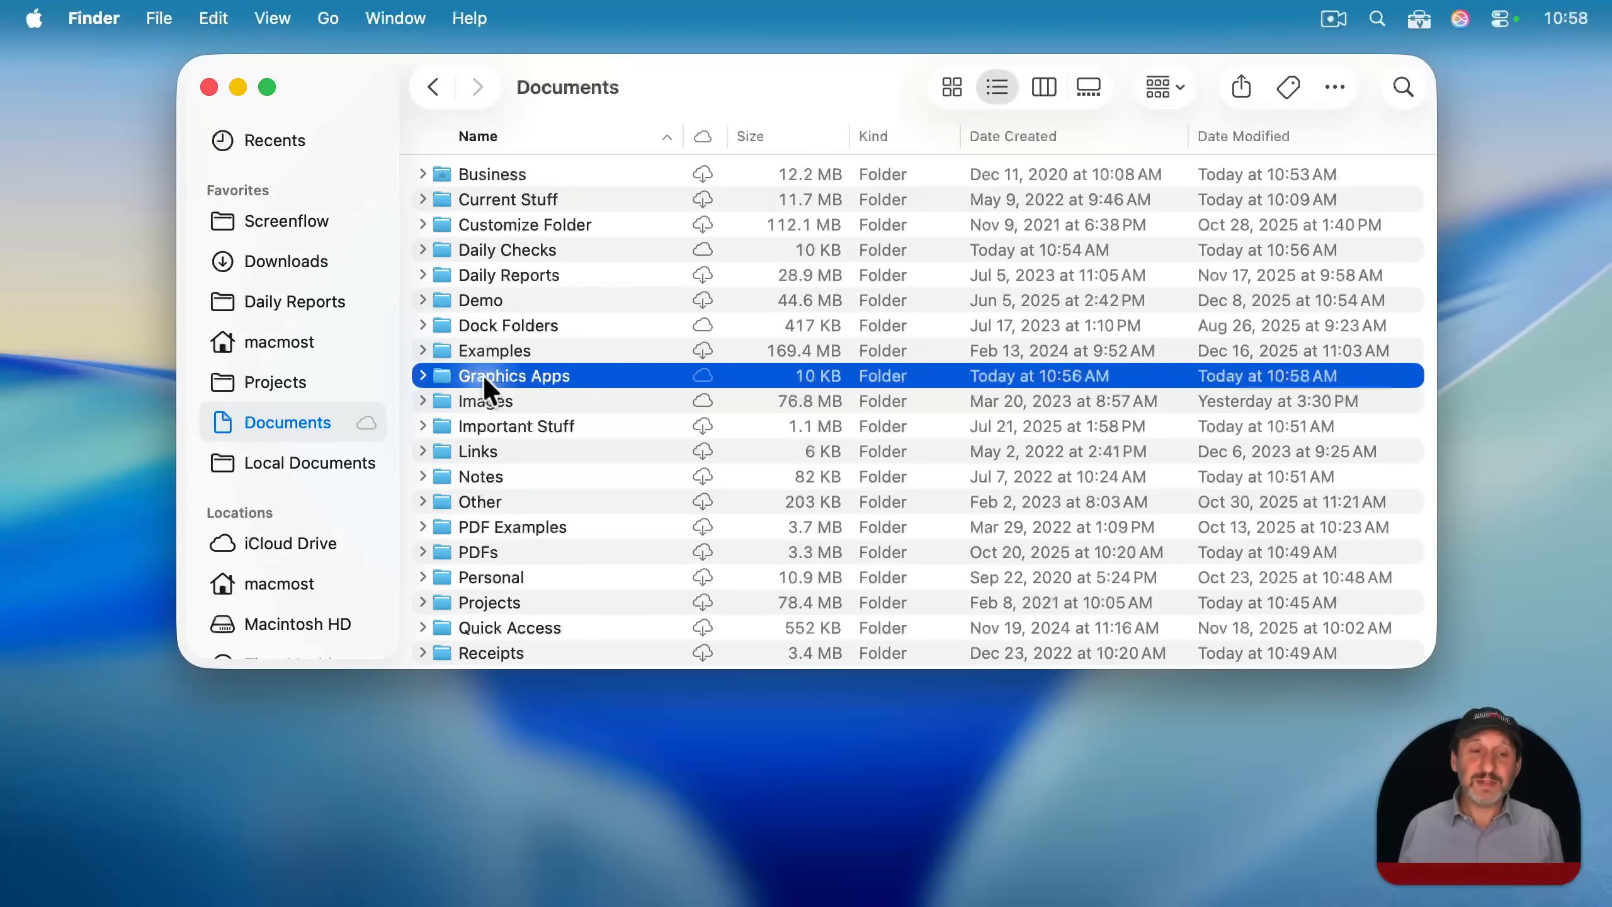
left_click_drag(484, 379, 1352, 867)
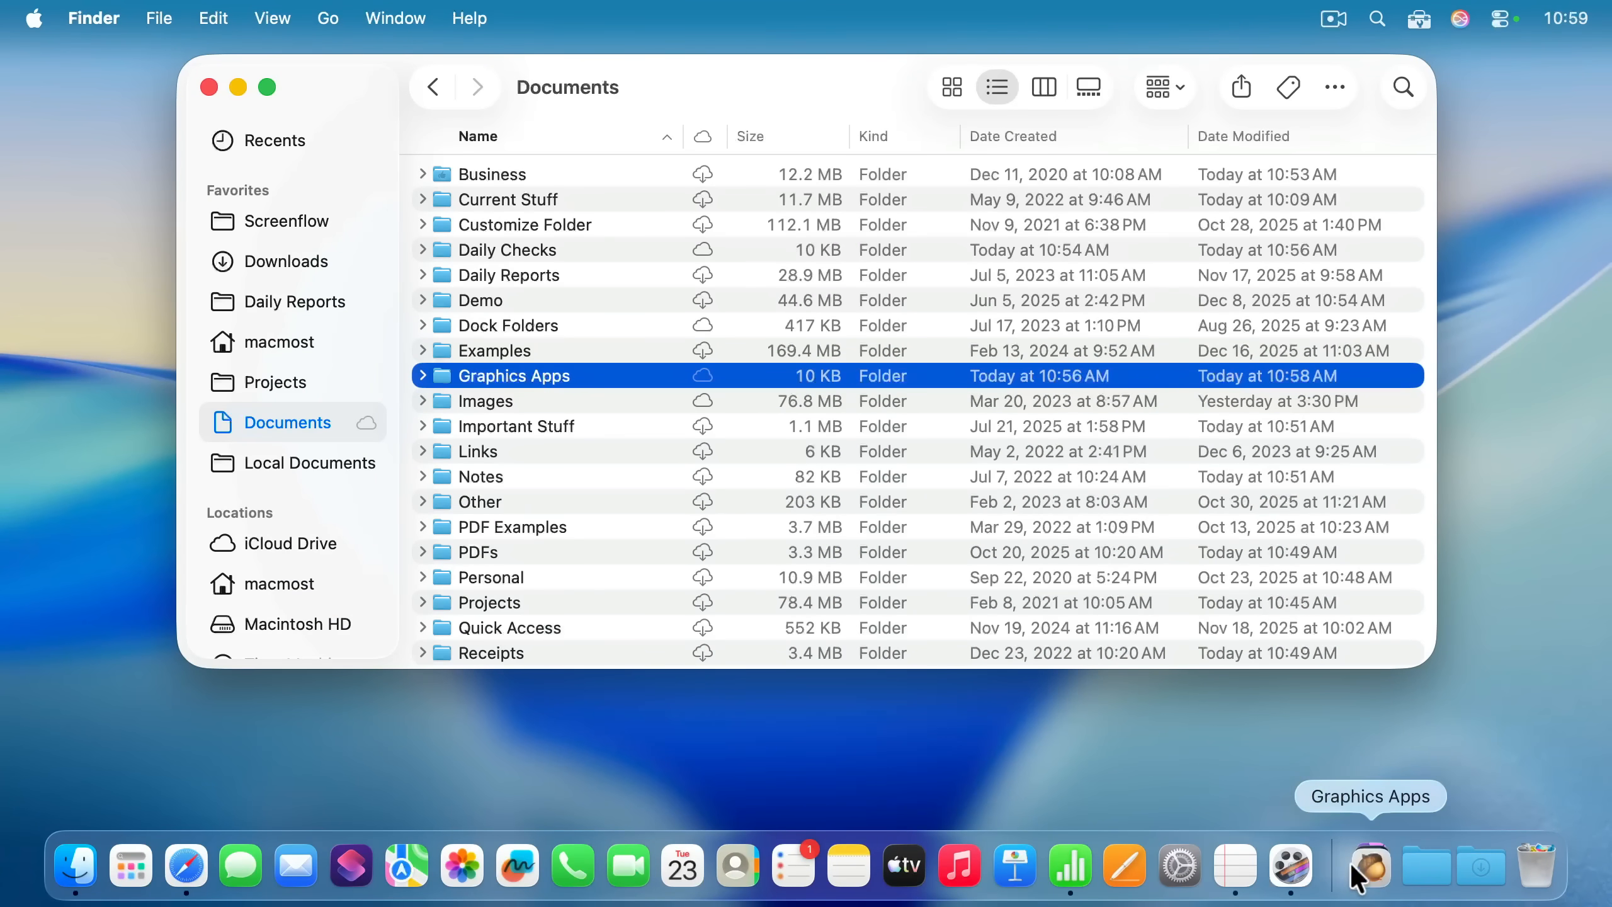
right_click(1365, 869)
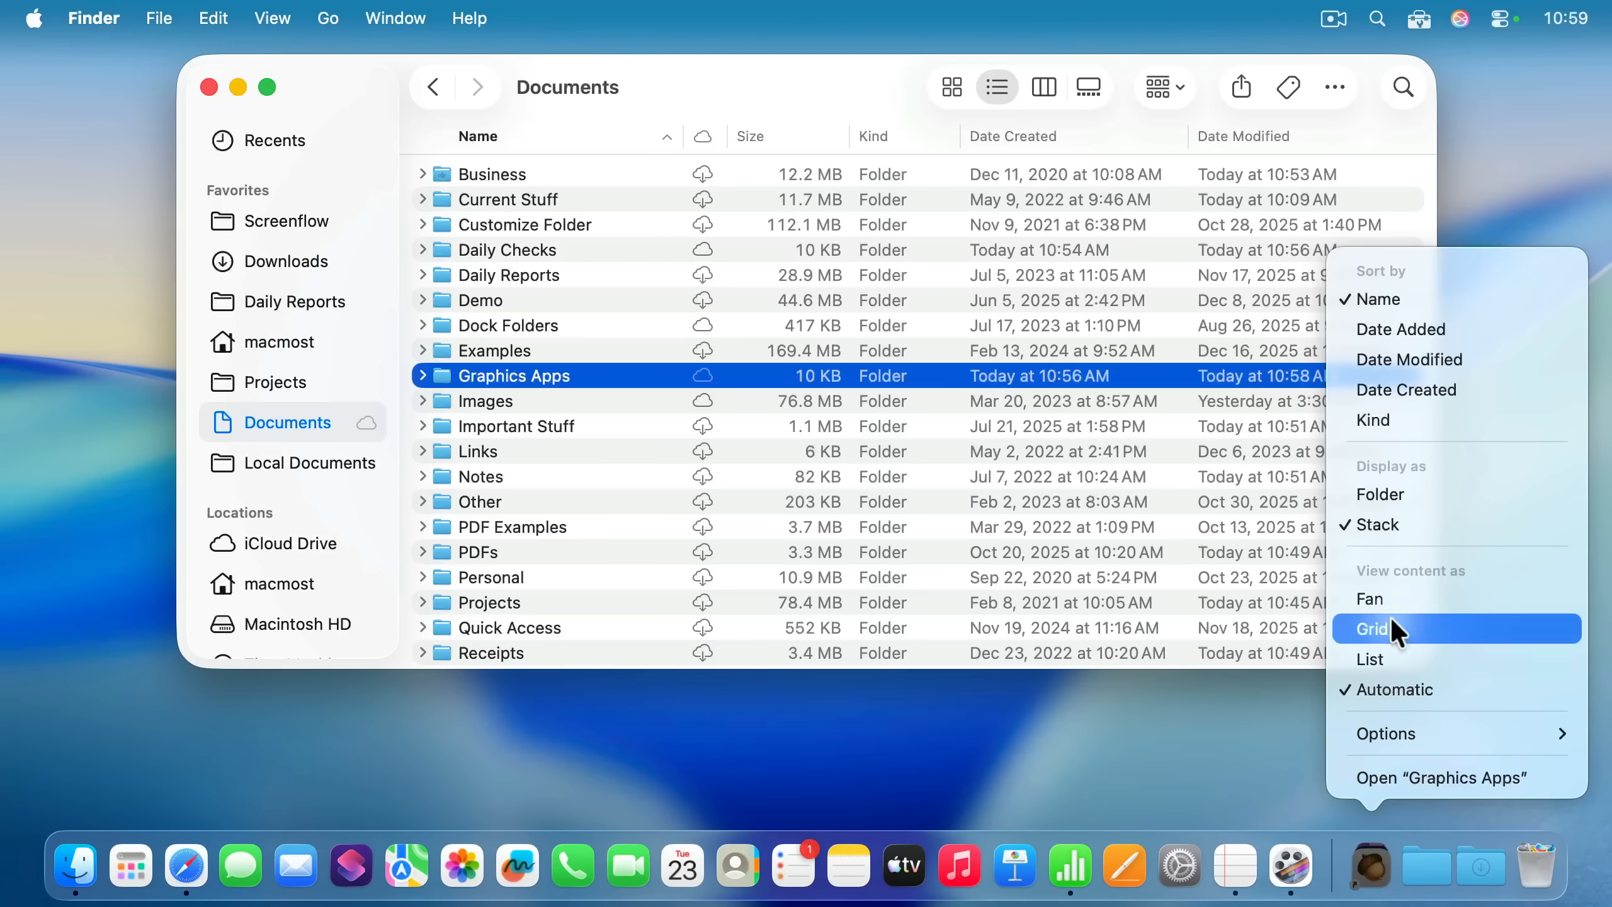
left_click(1386, 496)
Set the Graphics Apps Dock folder to view its content as a fan, and check its app aliases.
right_click(1370, 863)
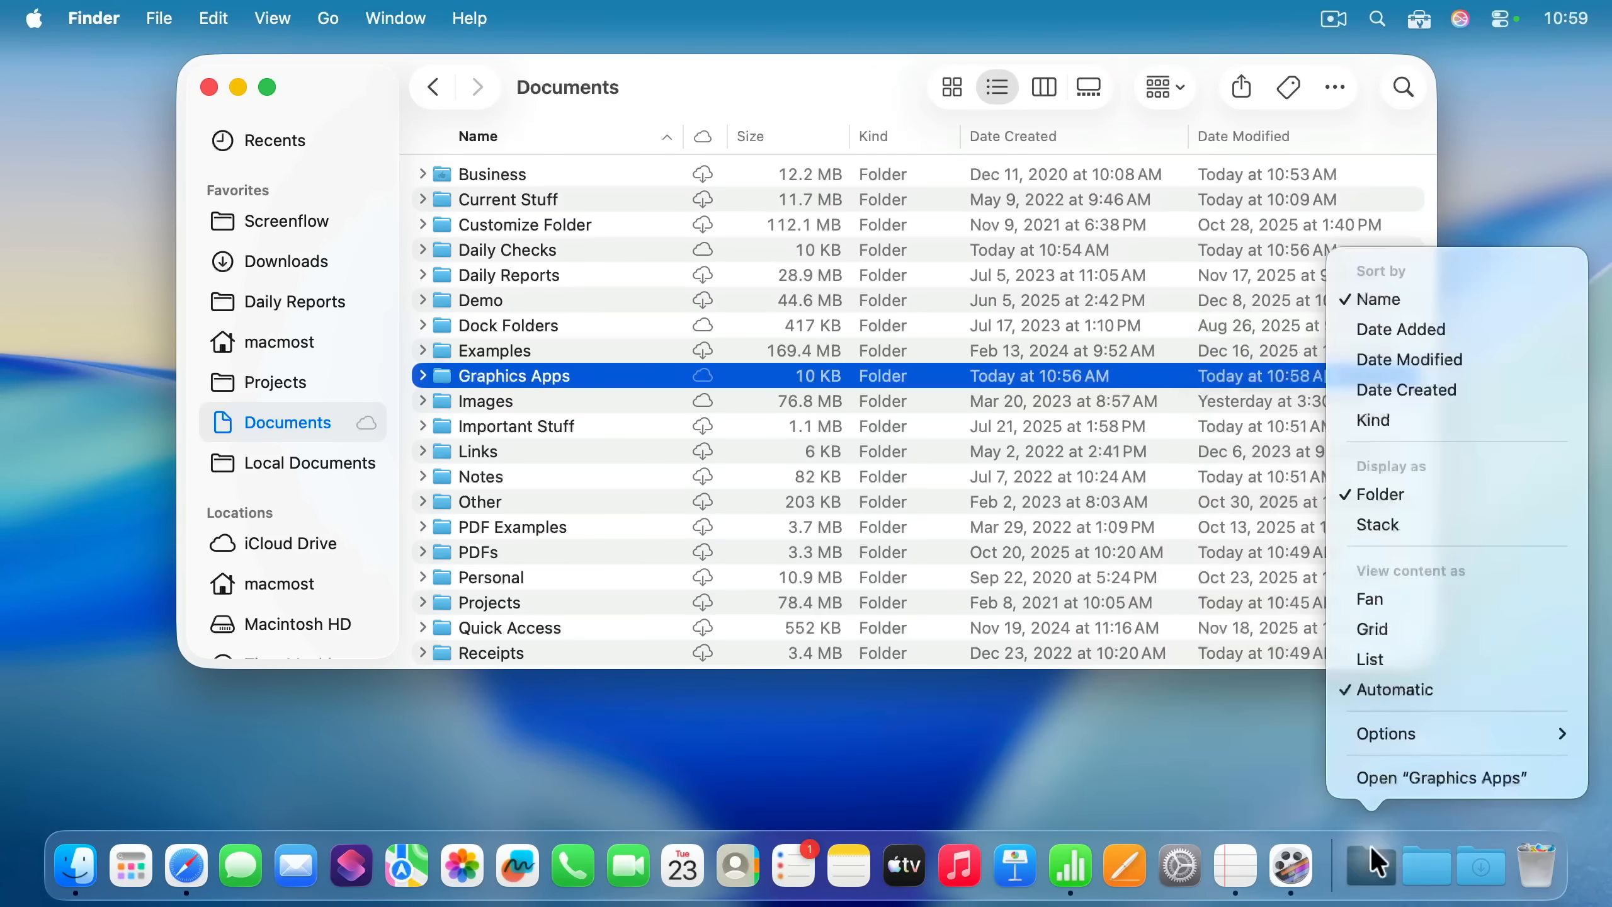
left_click(1387, 600)
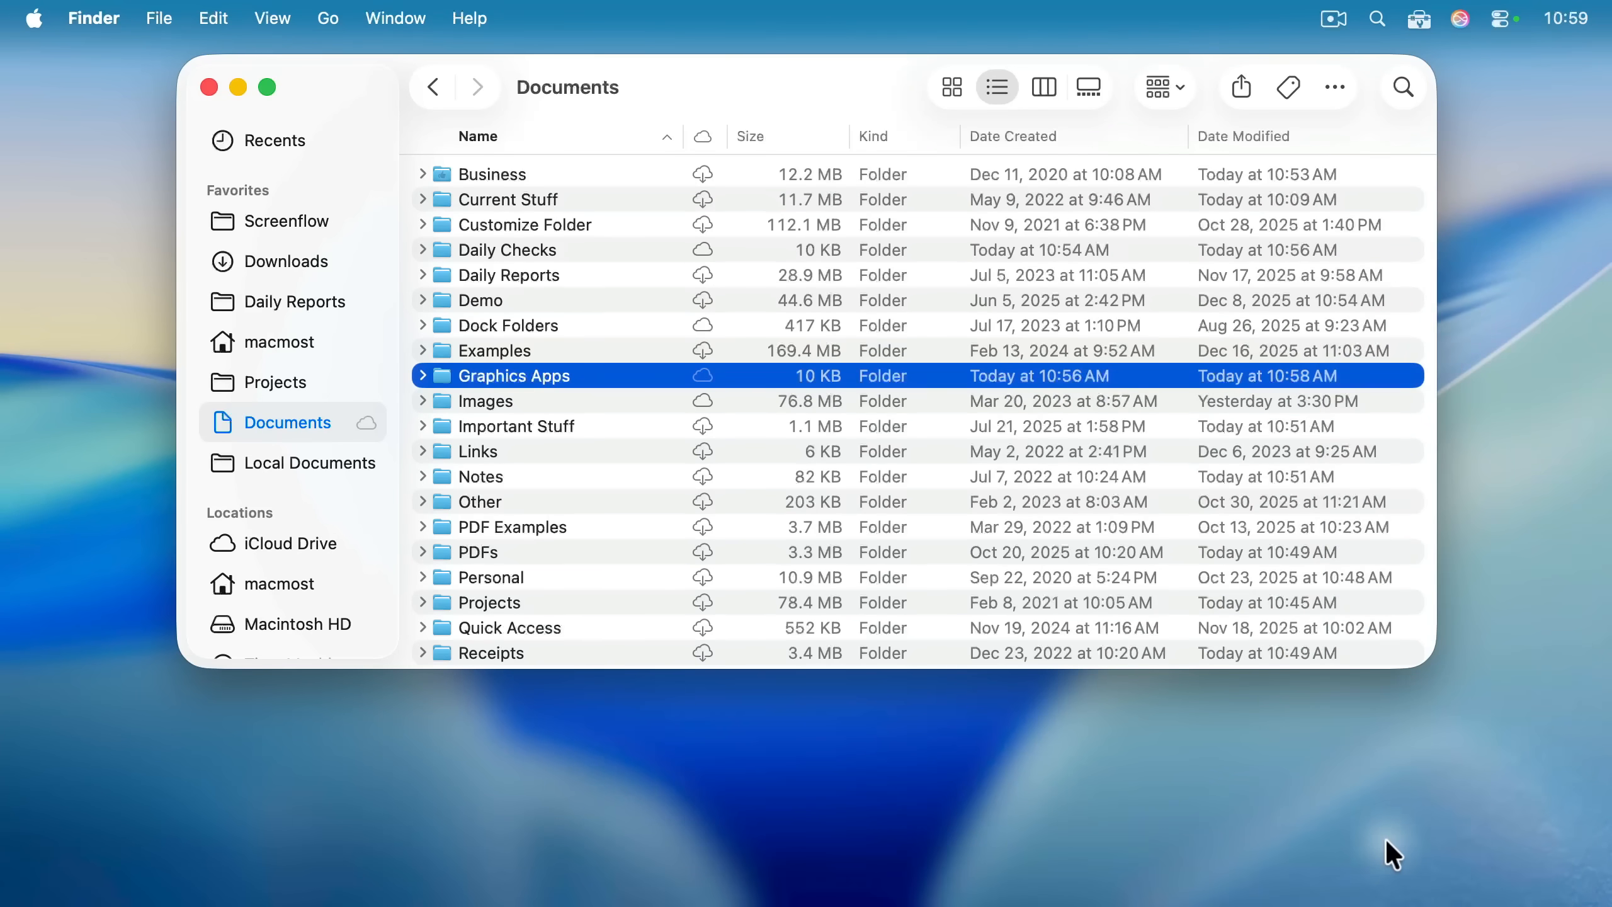
left_click(1380, 866)
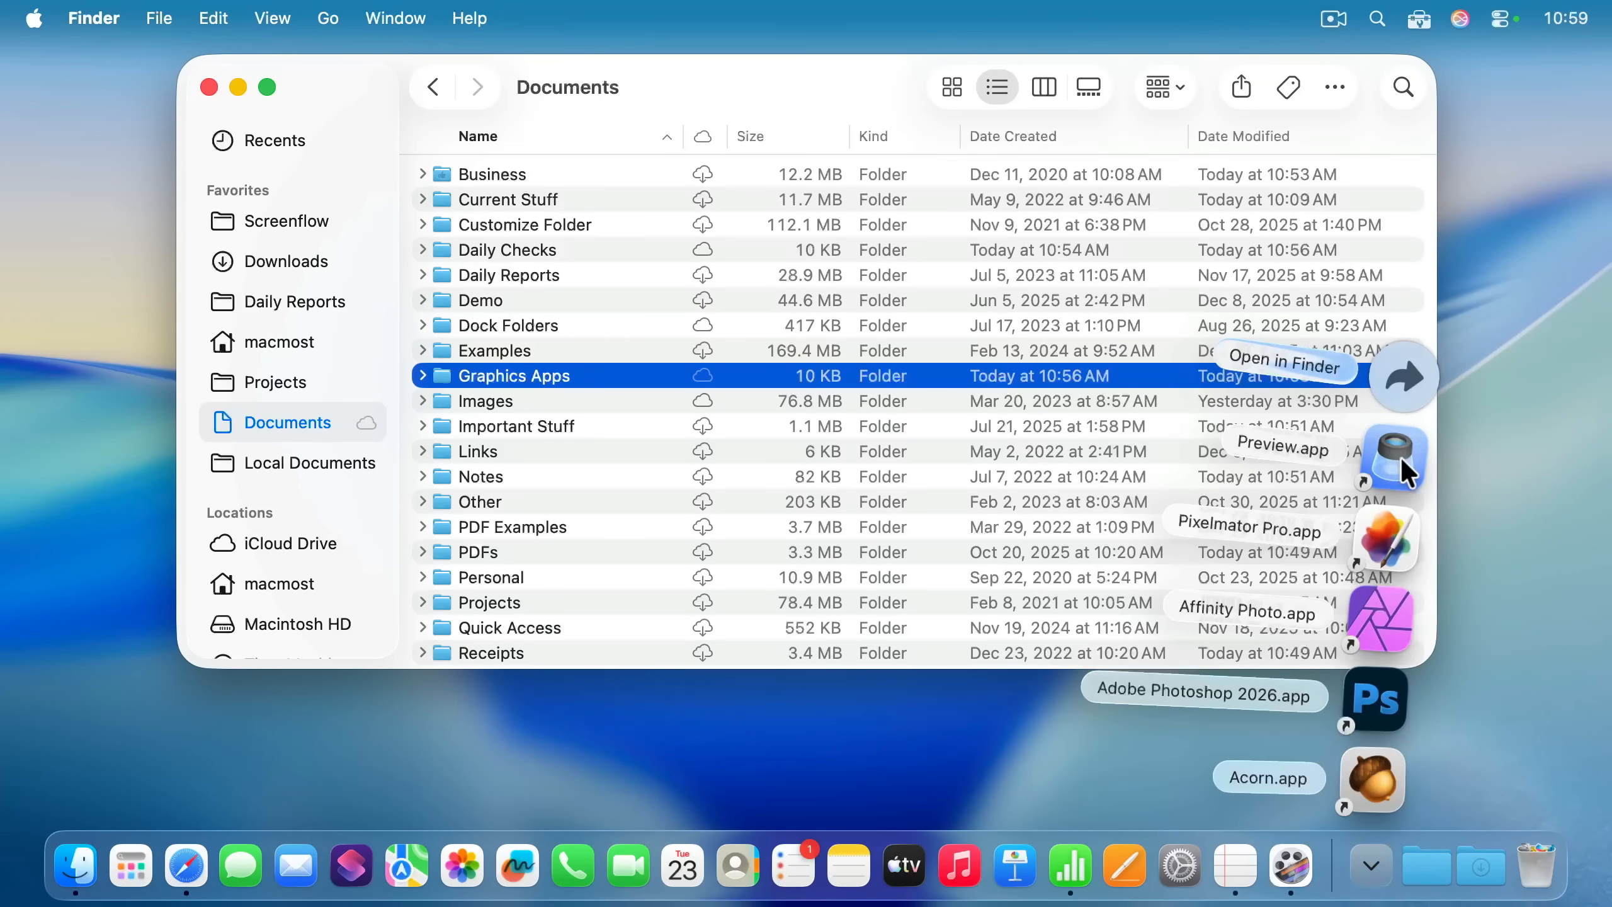
left_click(1373, 865)
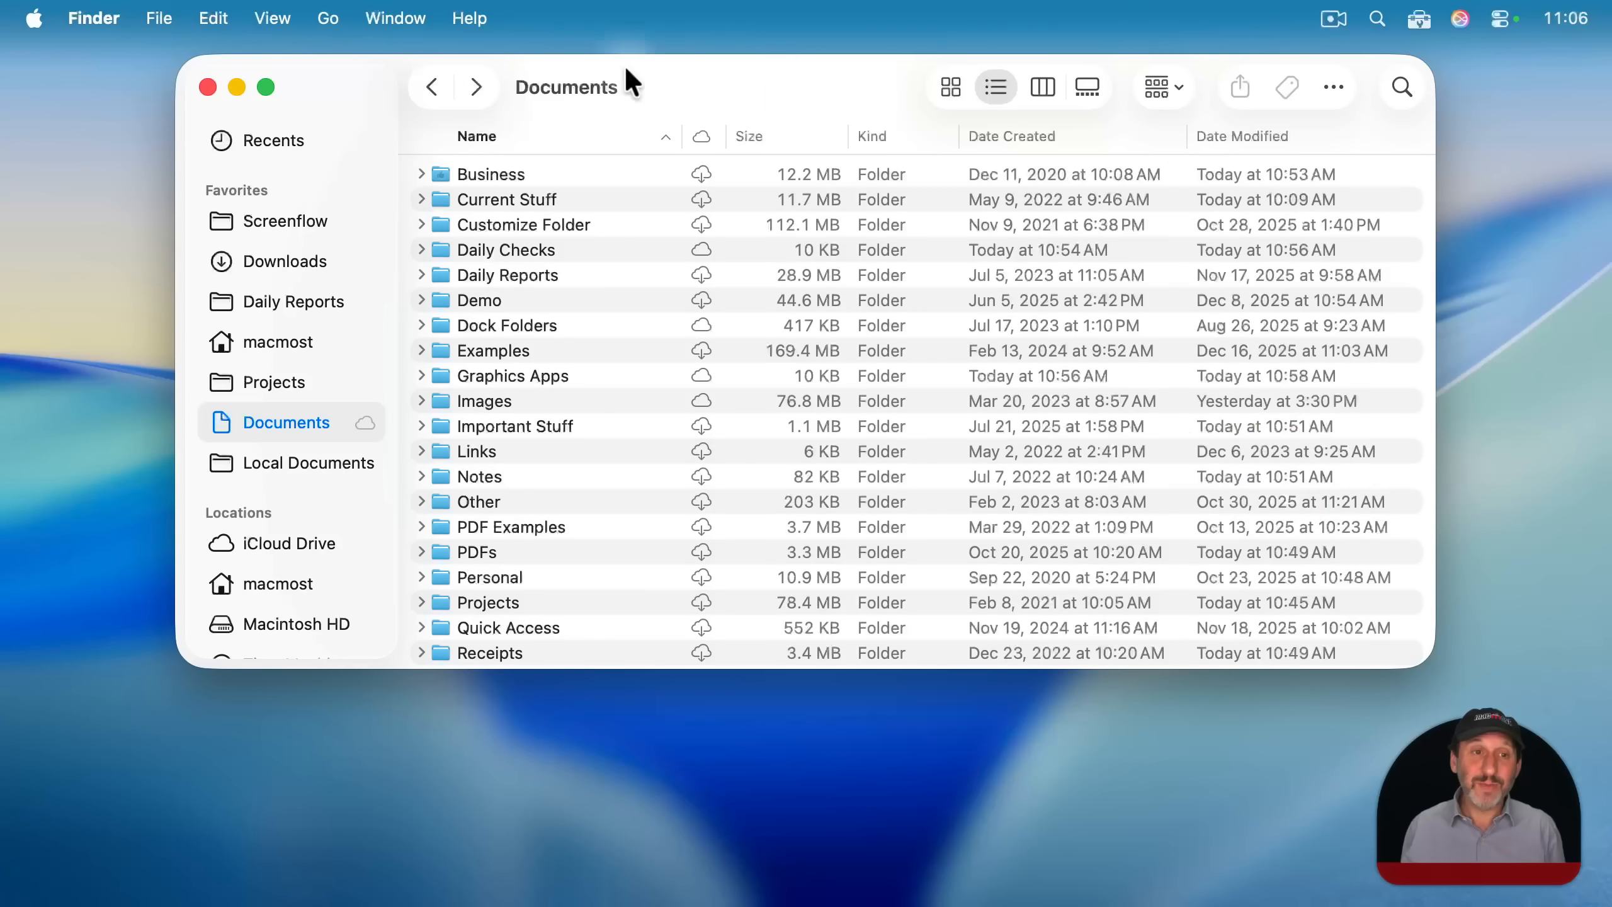
Browse the network servers through Connect to Server and open the Local Documents folder in the MacBook Air's macmost share.
left_click(330, 17)
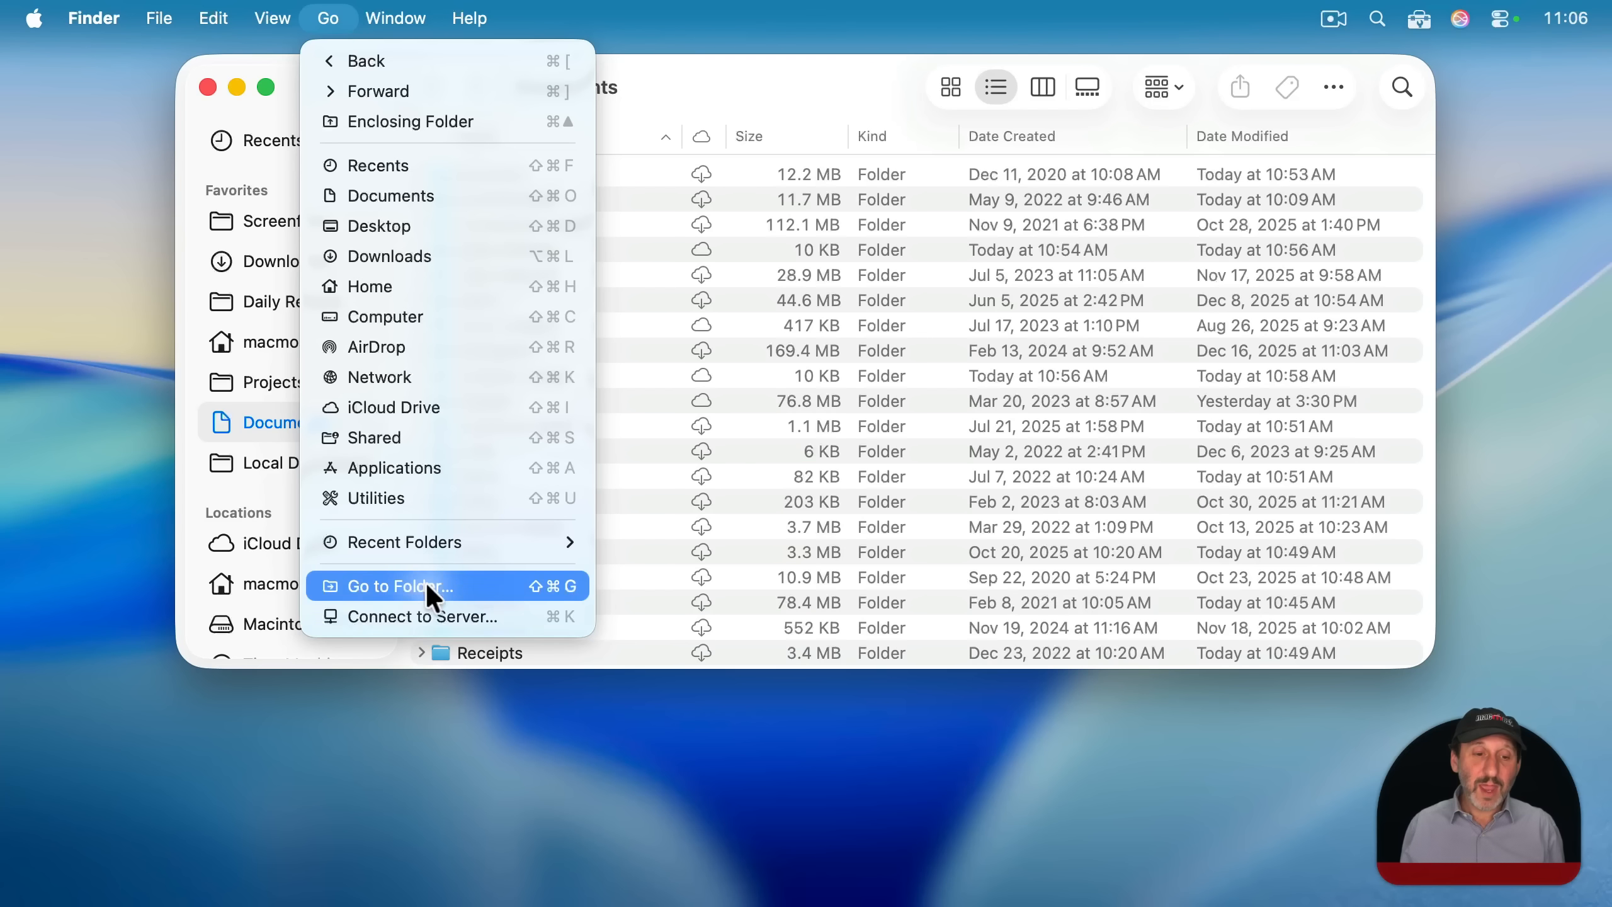
left_click(421, 610)
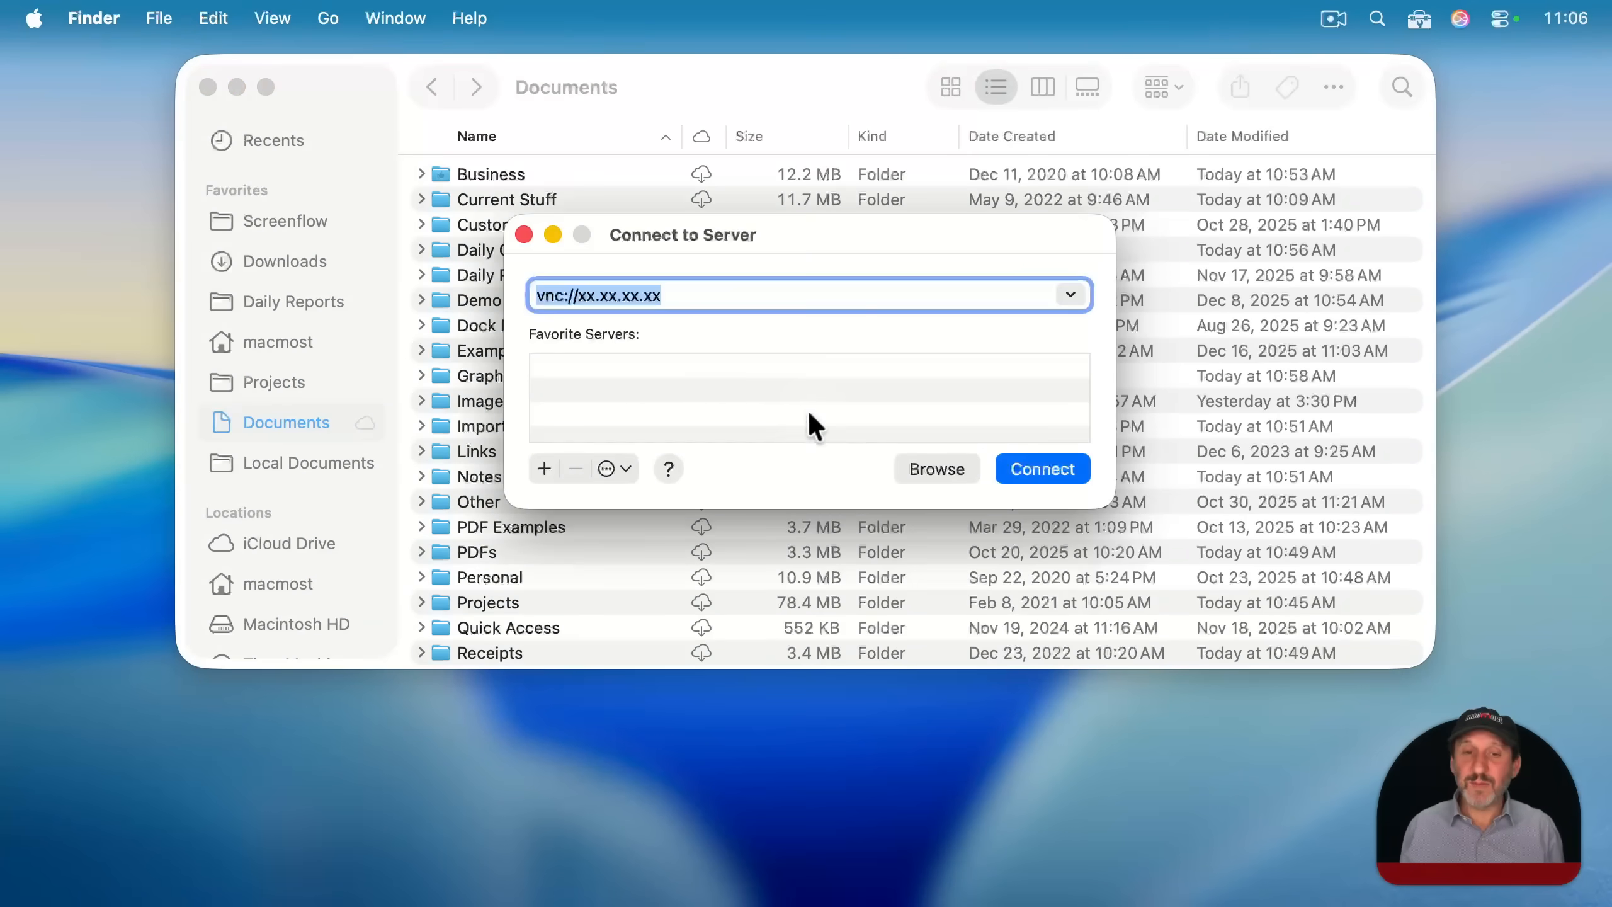
left_click(938, 451)
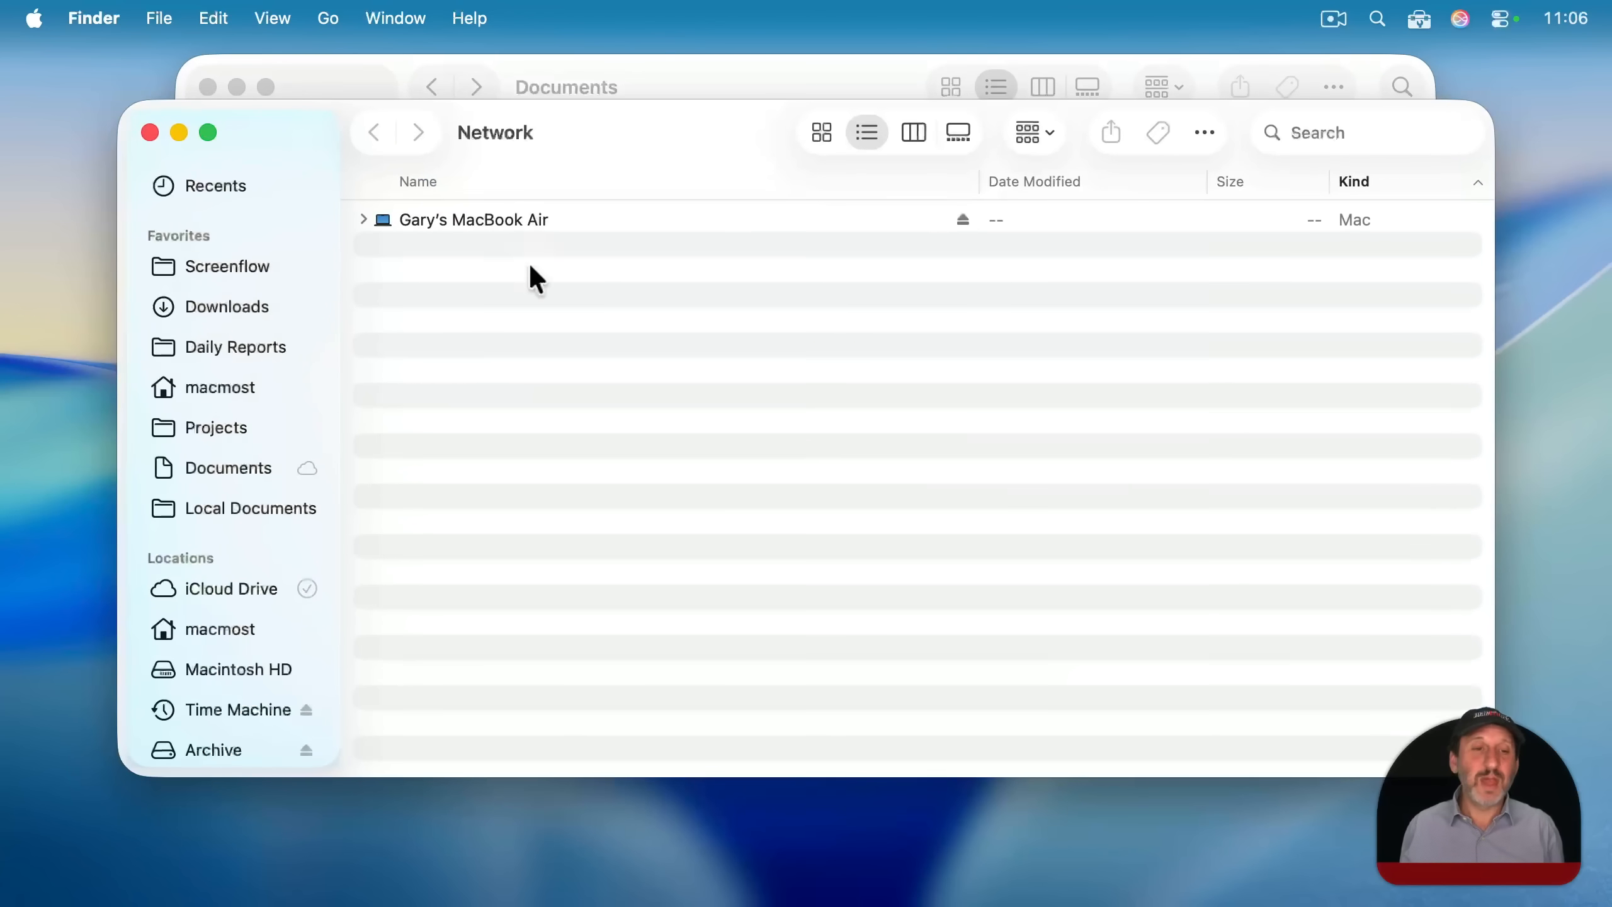
double_click(468, 217)
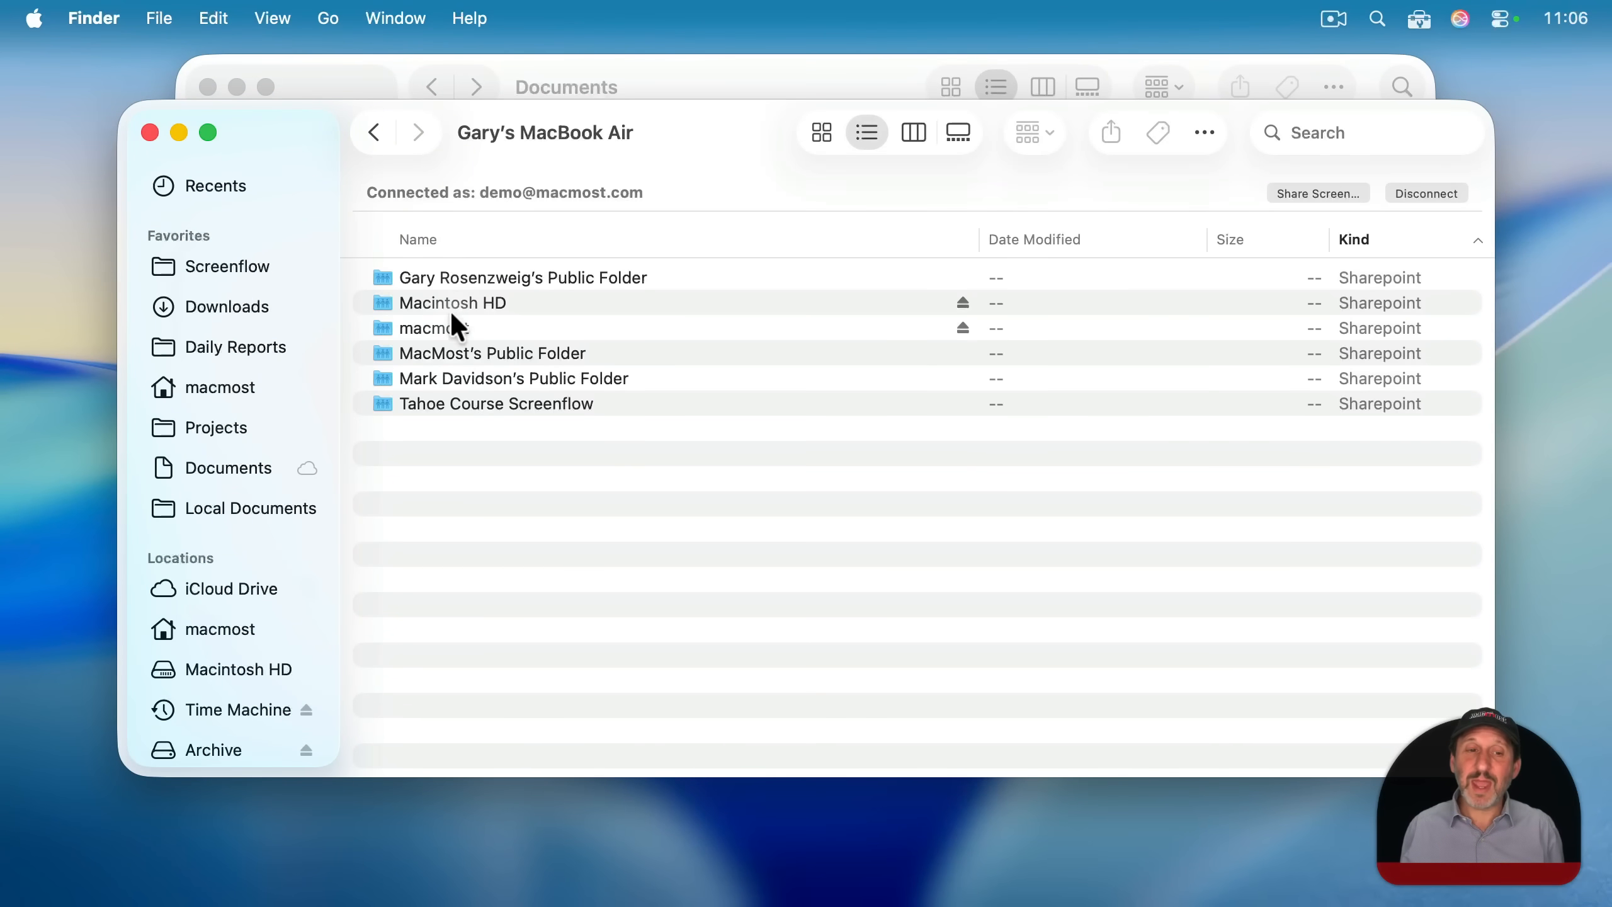
double_click(430, 327)
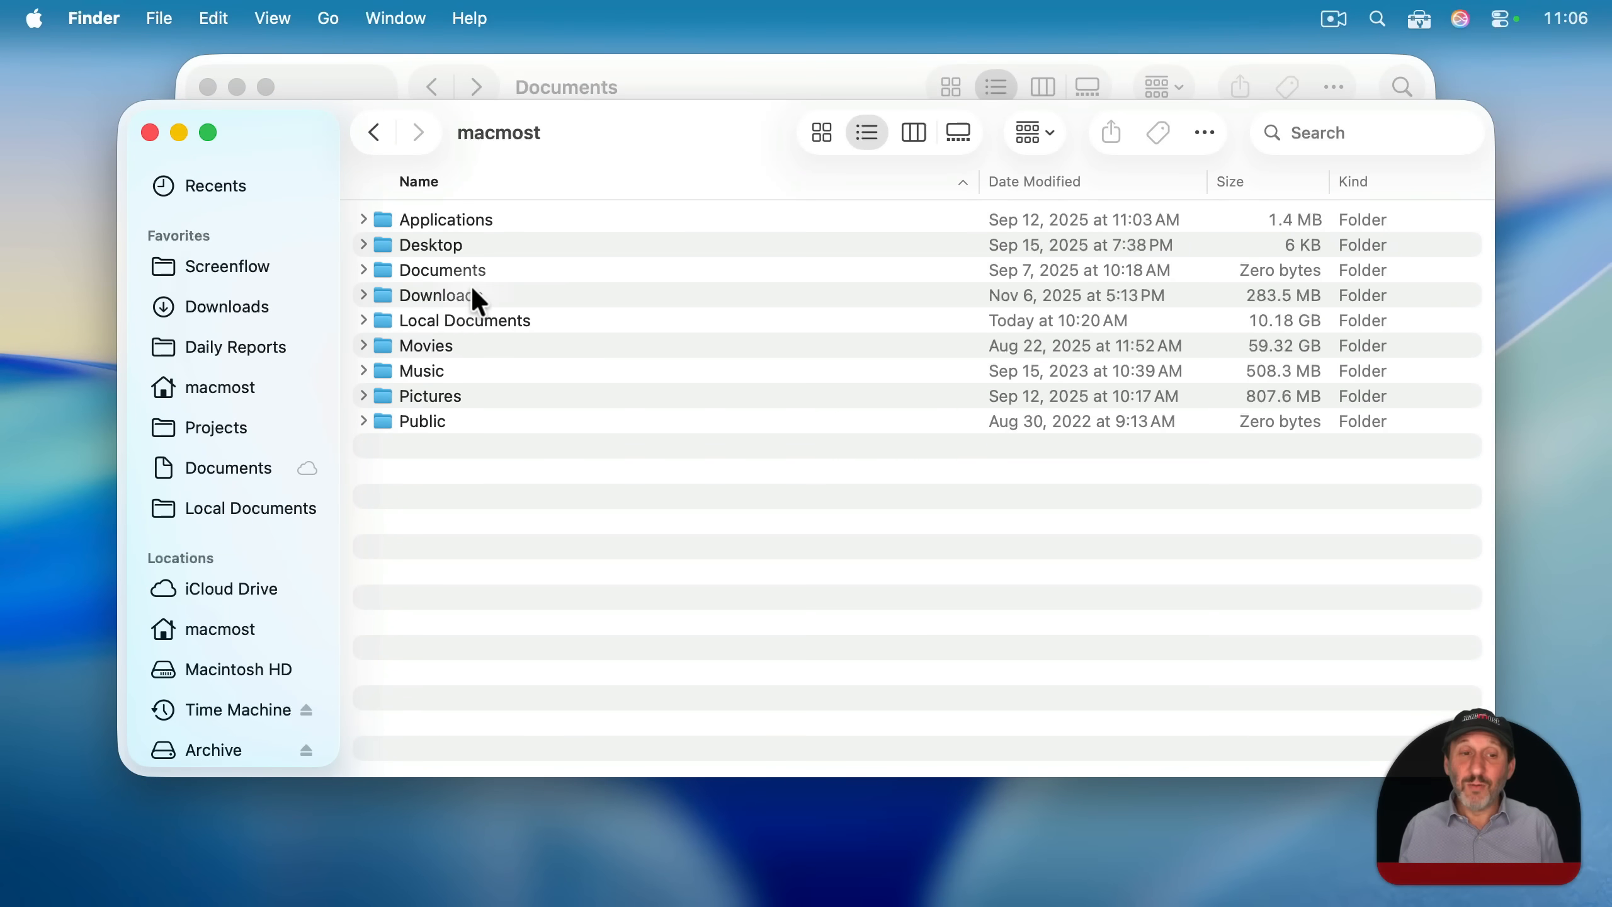
double_click(436, 314)
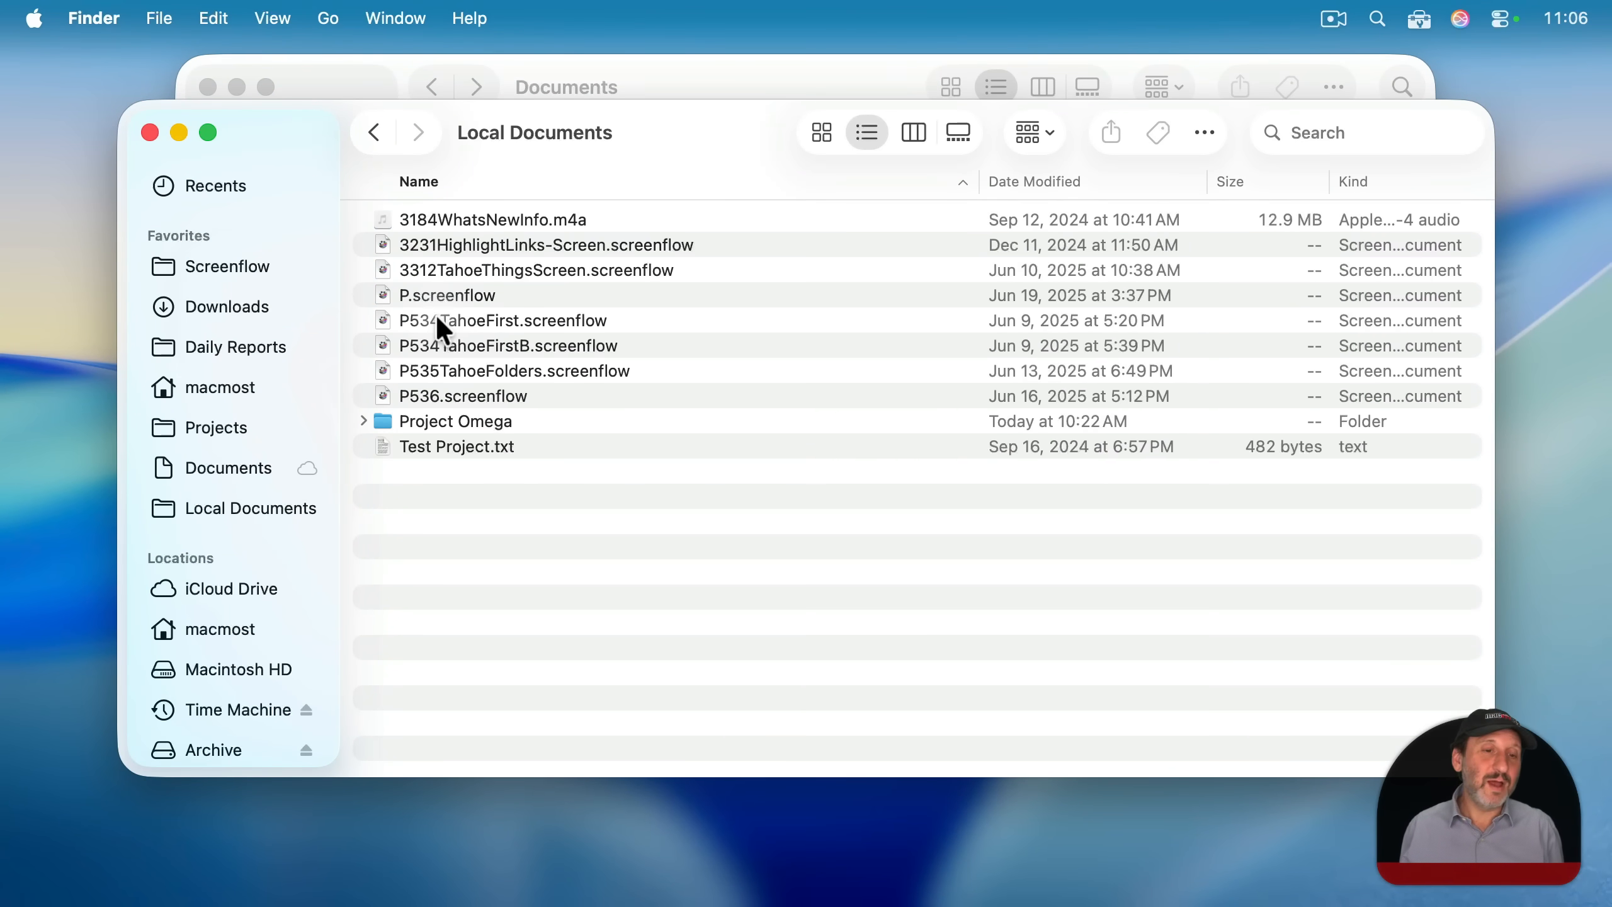
Create a desktop alias of the networked Project Omega folder, and open the folder through that alias with the server windows closed.
left_click(409, 423)
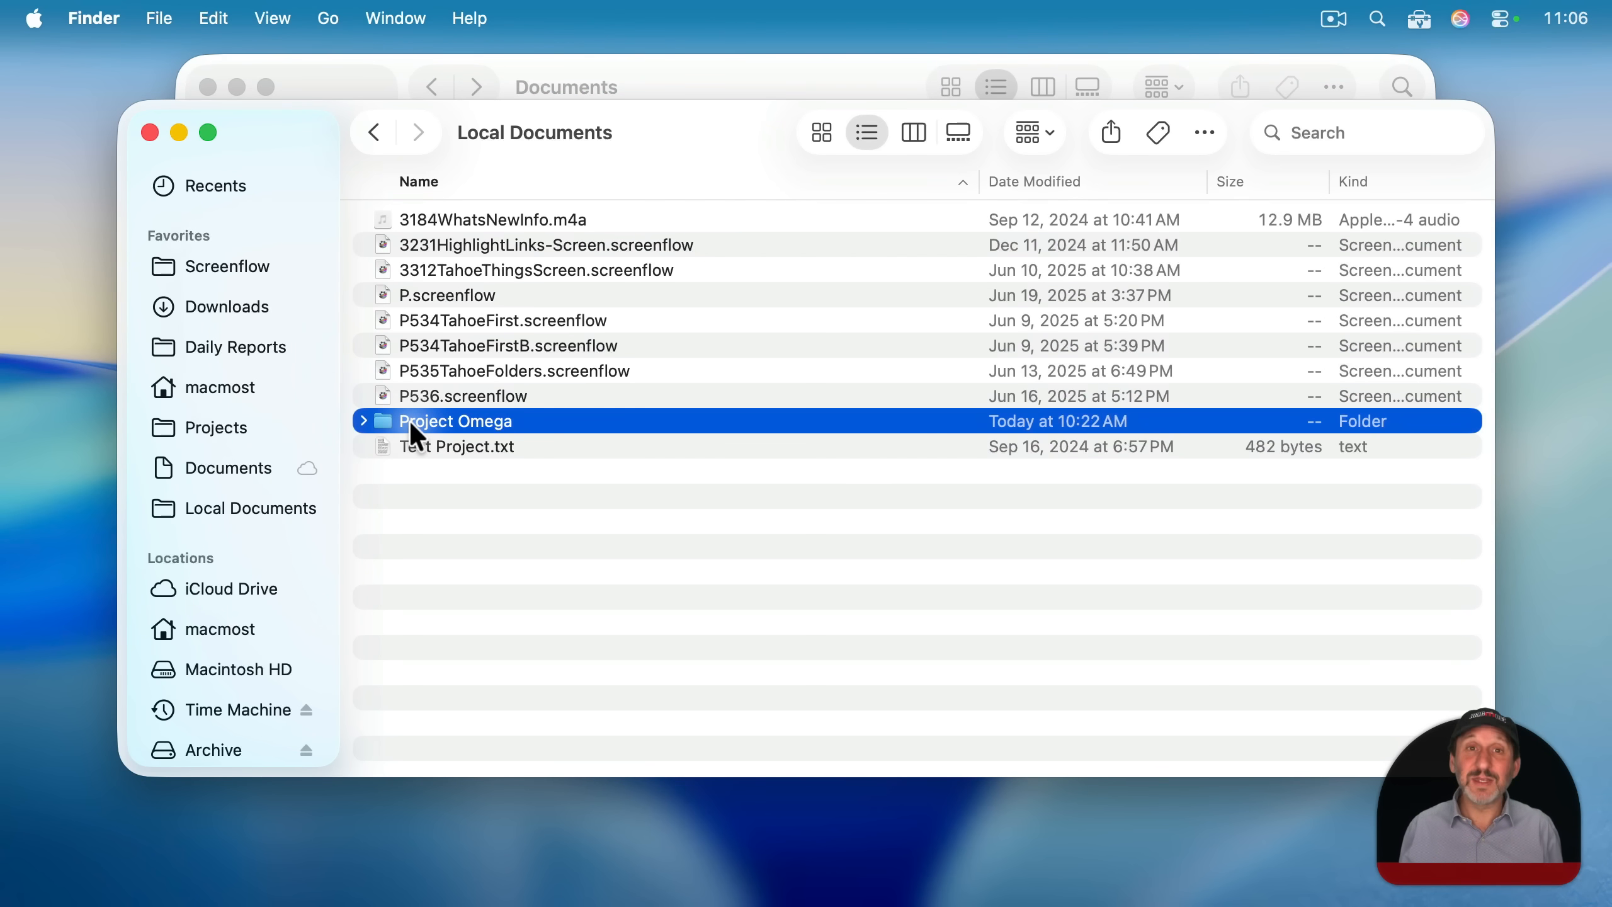
left_click_drag(406, 435, 1513, 156)
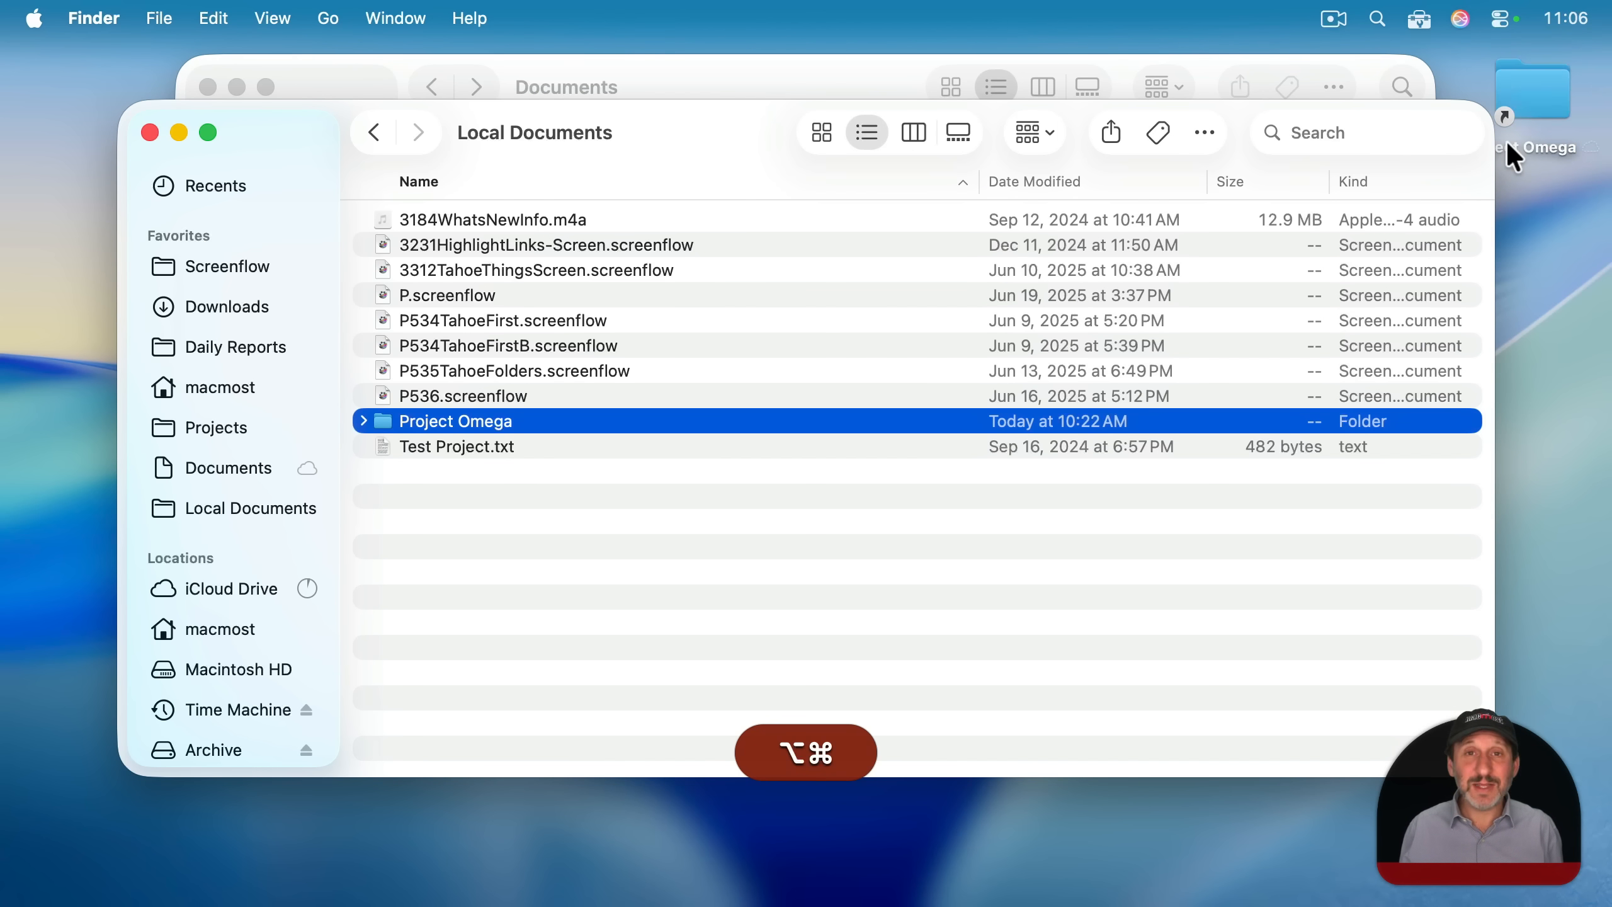
left_click(152, 134)
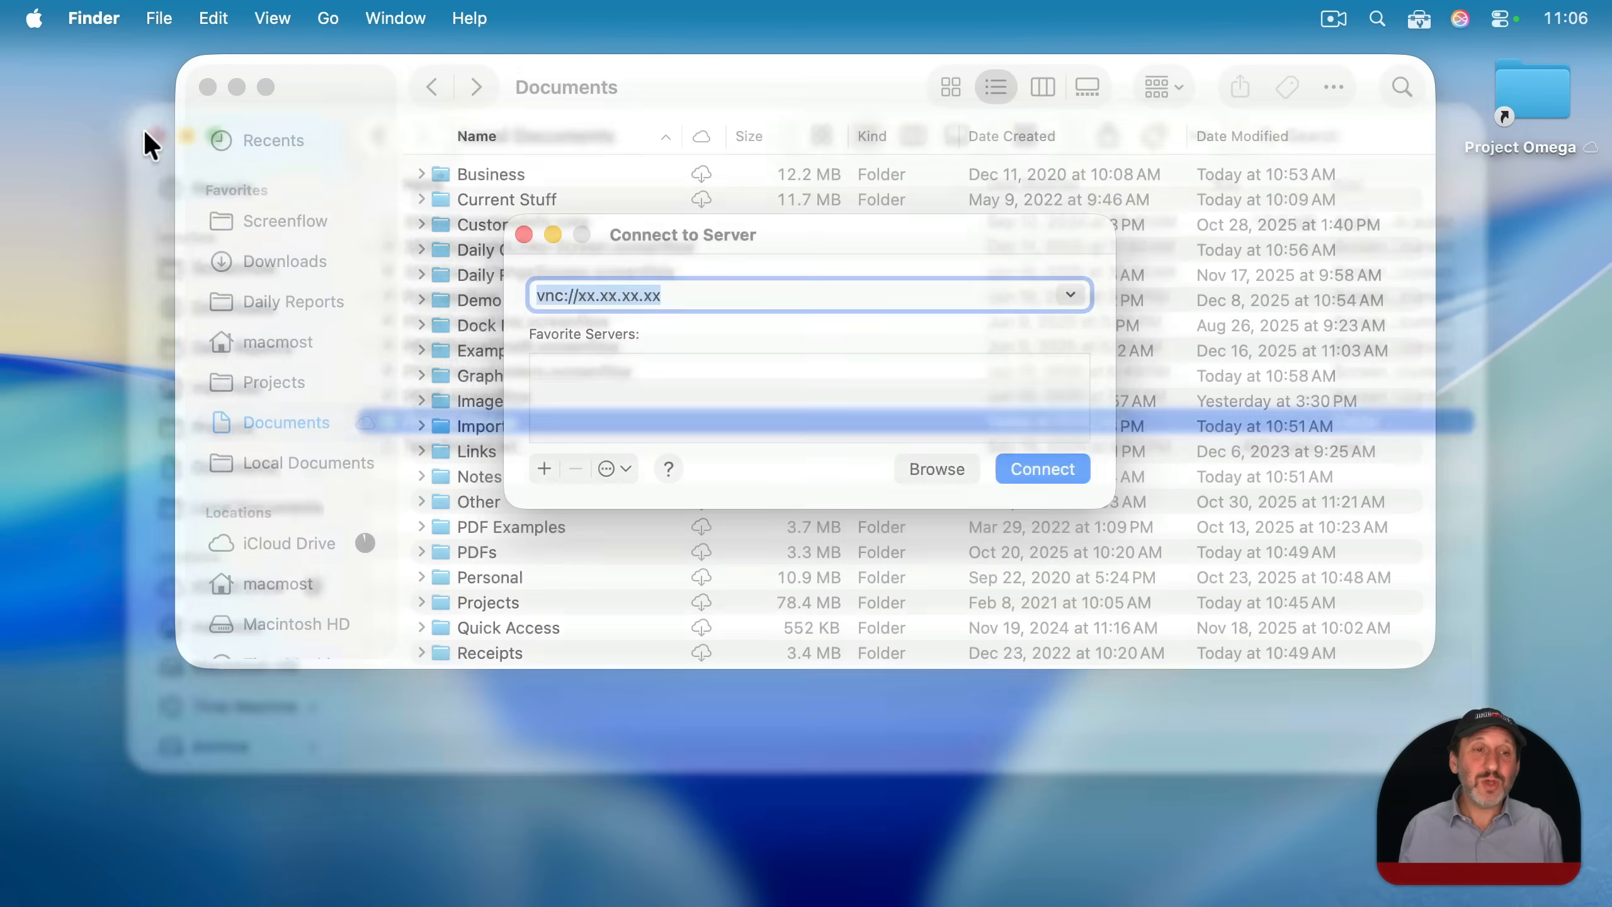
left_click(523, 235)
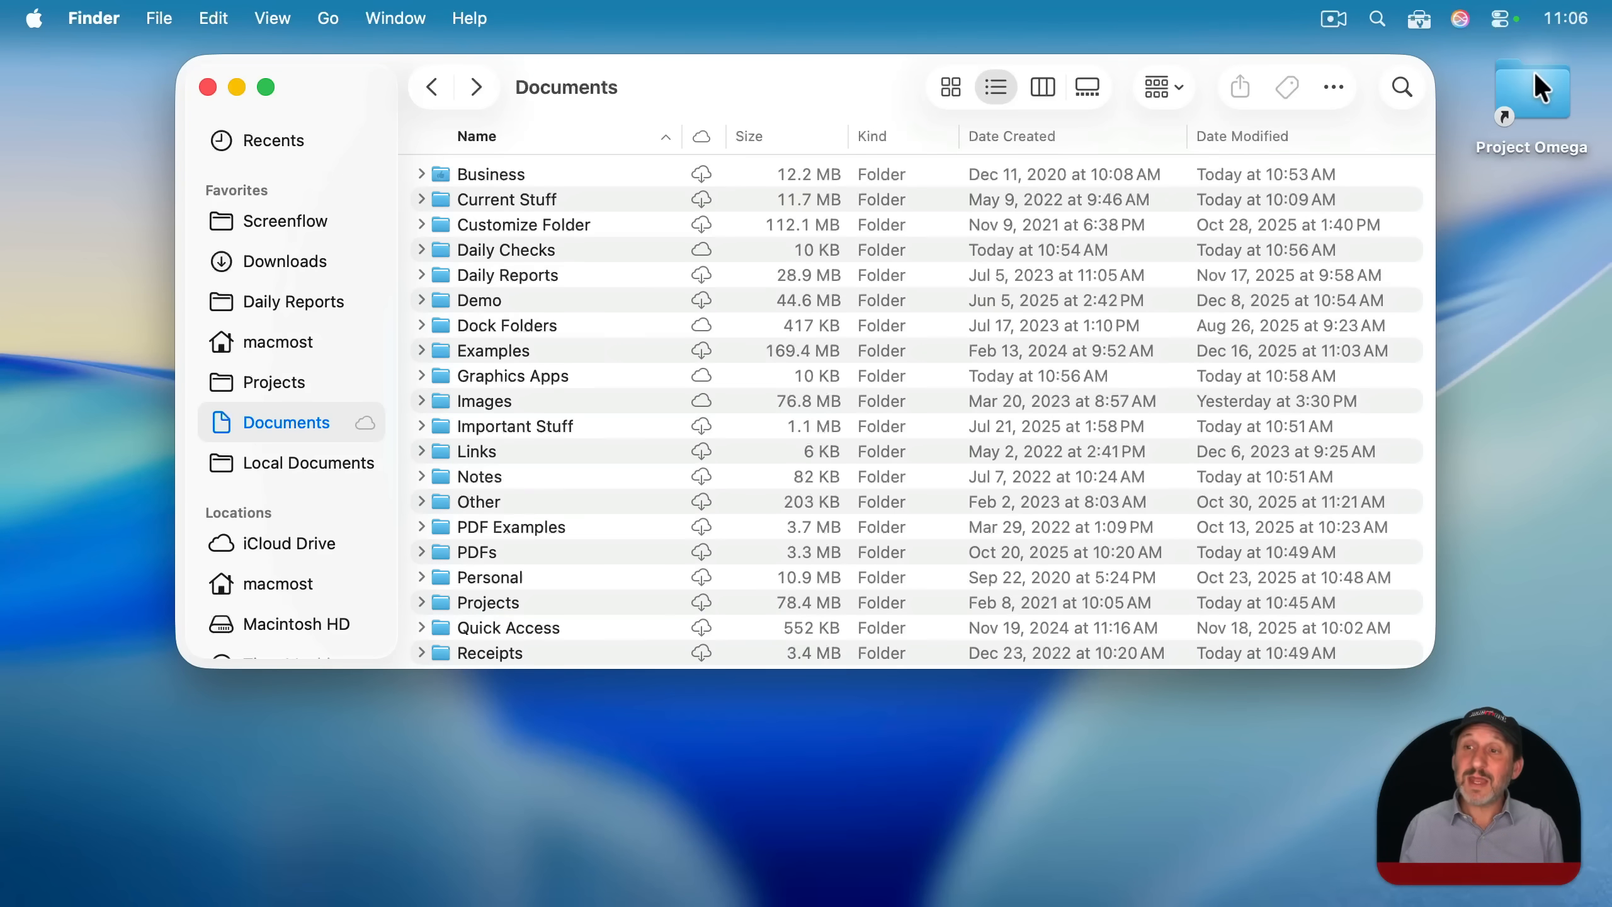
double_click(1533, 89)
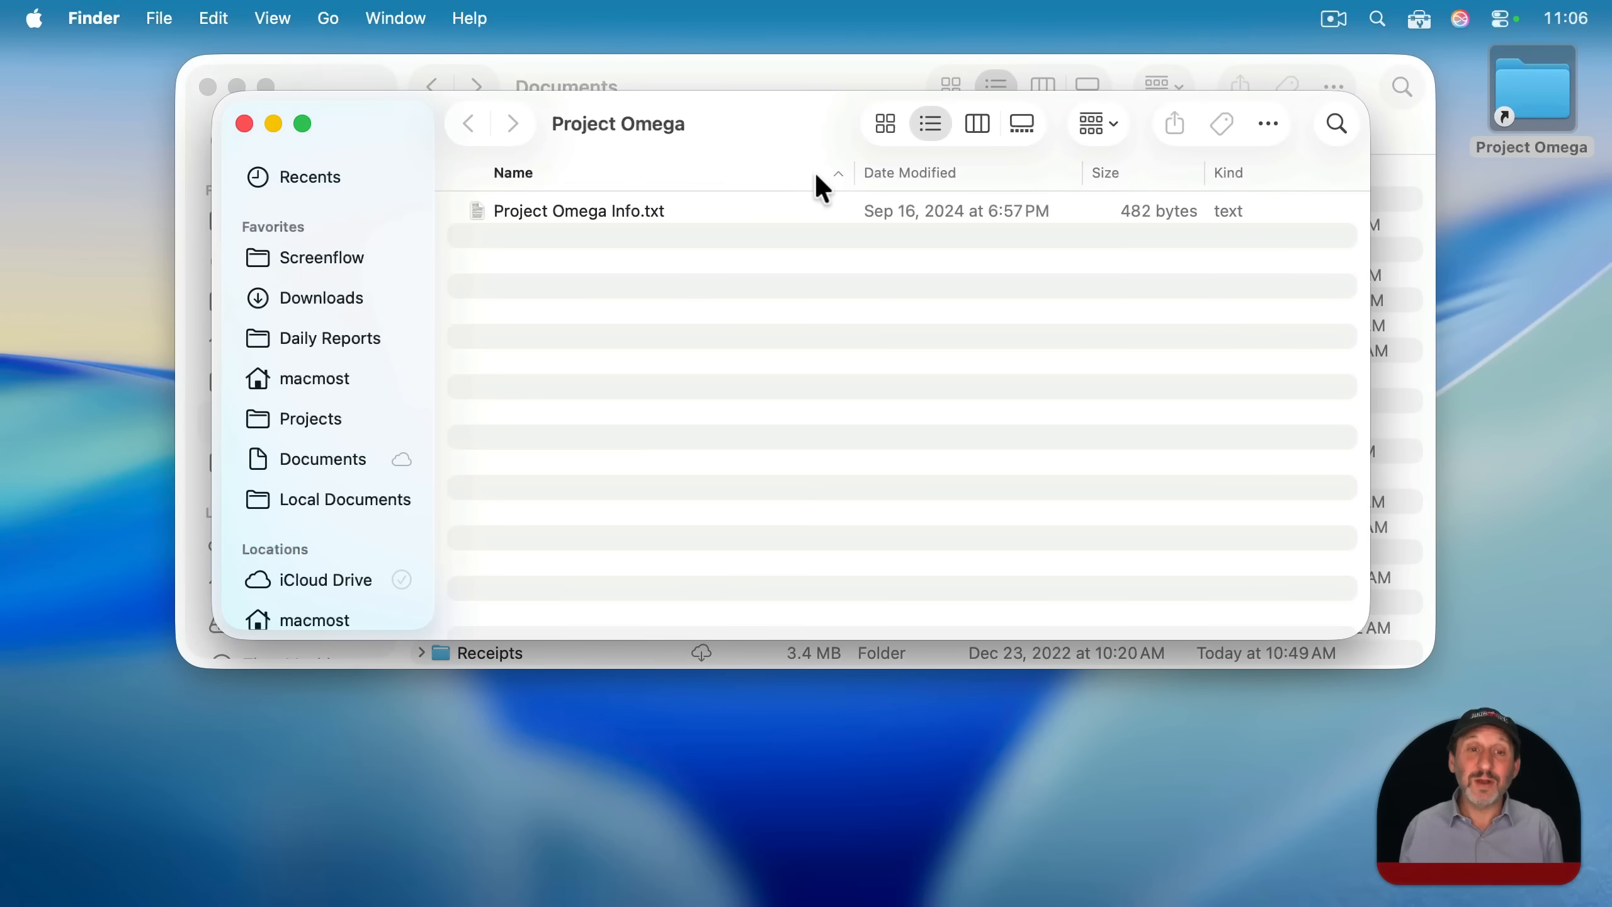